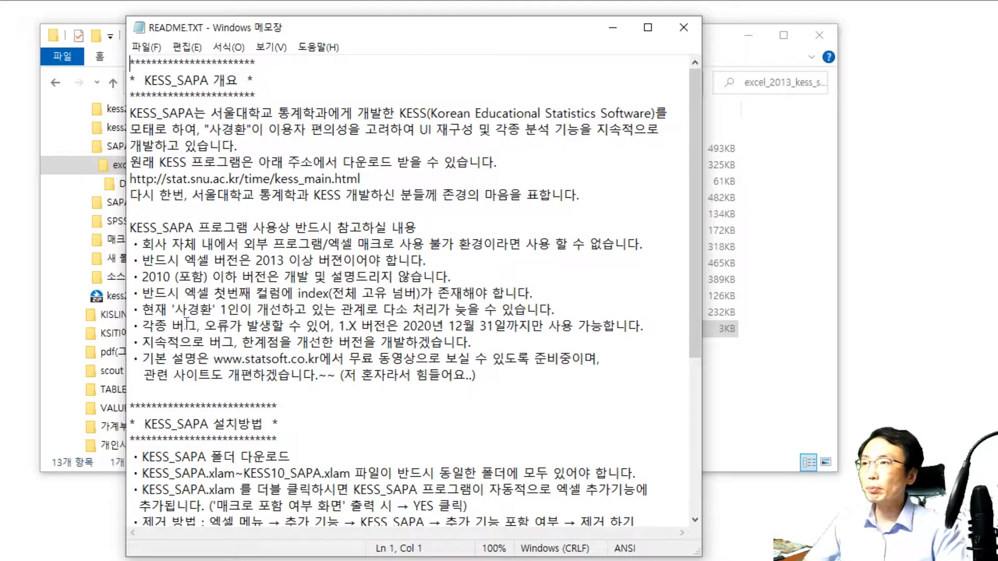
# Read the README overview, usage notes, installation instructions and KESS_SAPA differences, and check the program folder behind it.
pyautogui.click(165, 327)
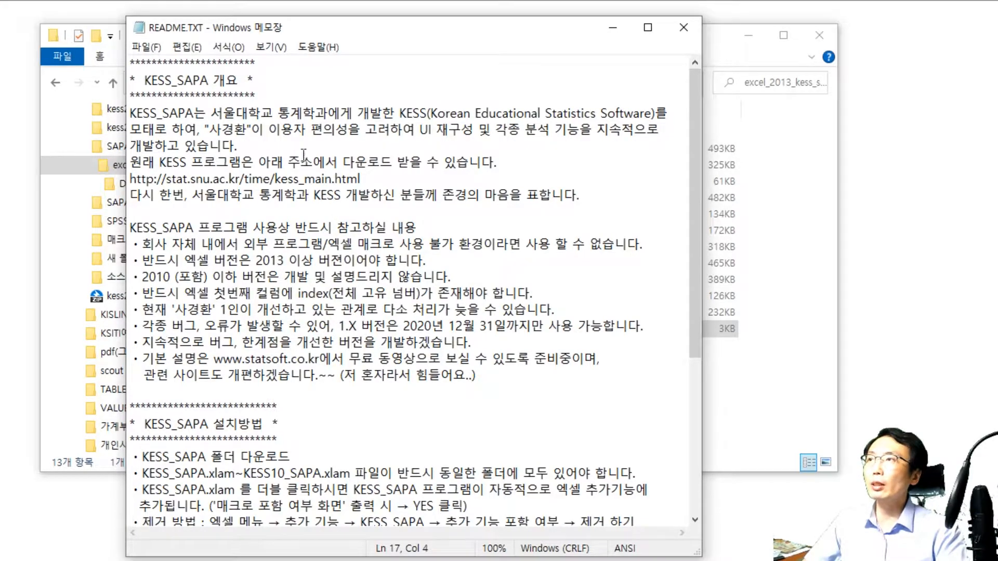
pyautogui.moveTo(378, 22); pyautogui.dragTo(520, 356)
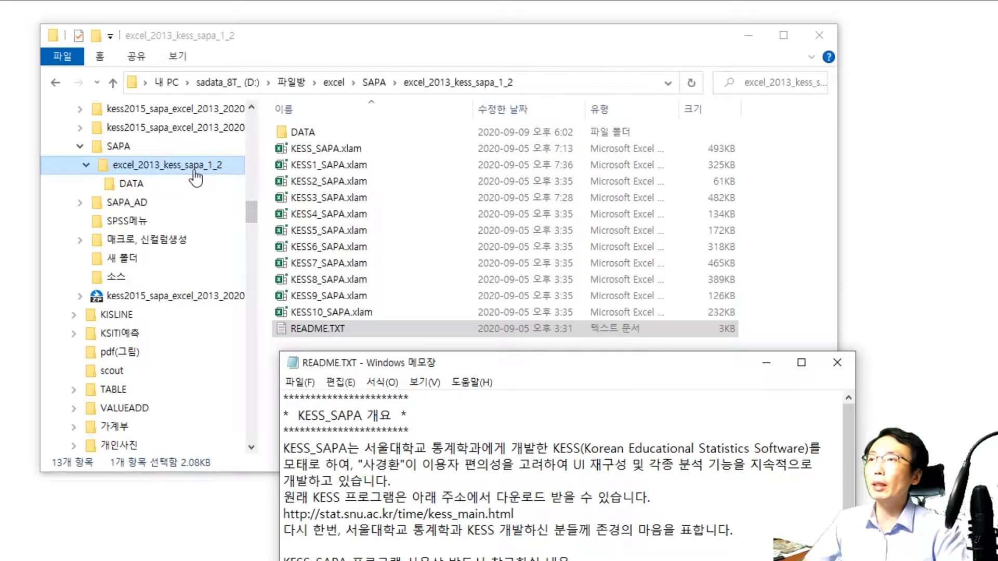
pyautogui.moveTo(526, 361); pyautogui.dragTo(383, 48)
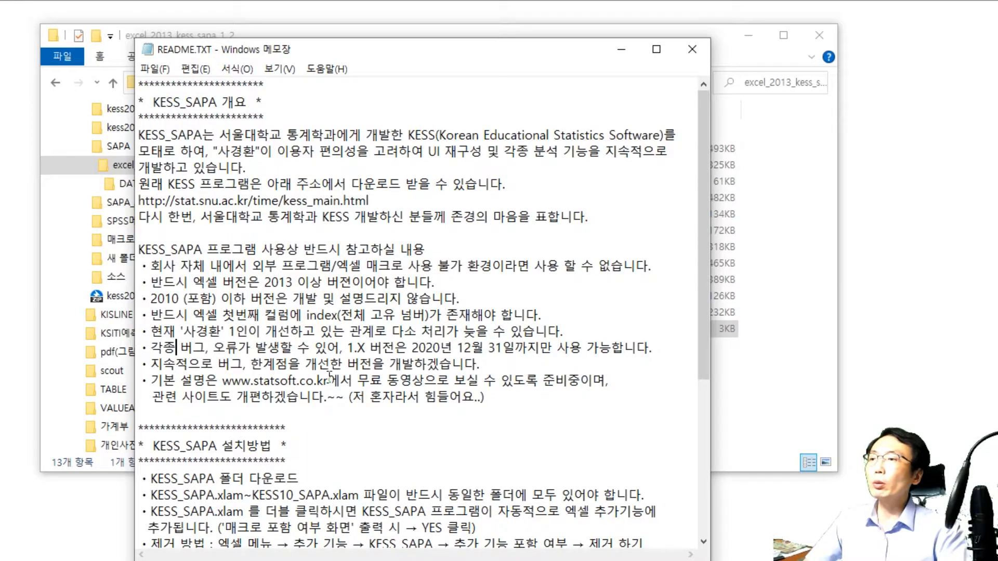
pyautogui.scroll(-4, 329, 378)
pyautogui.scroll(-1, 329, 378)
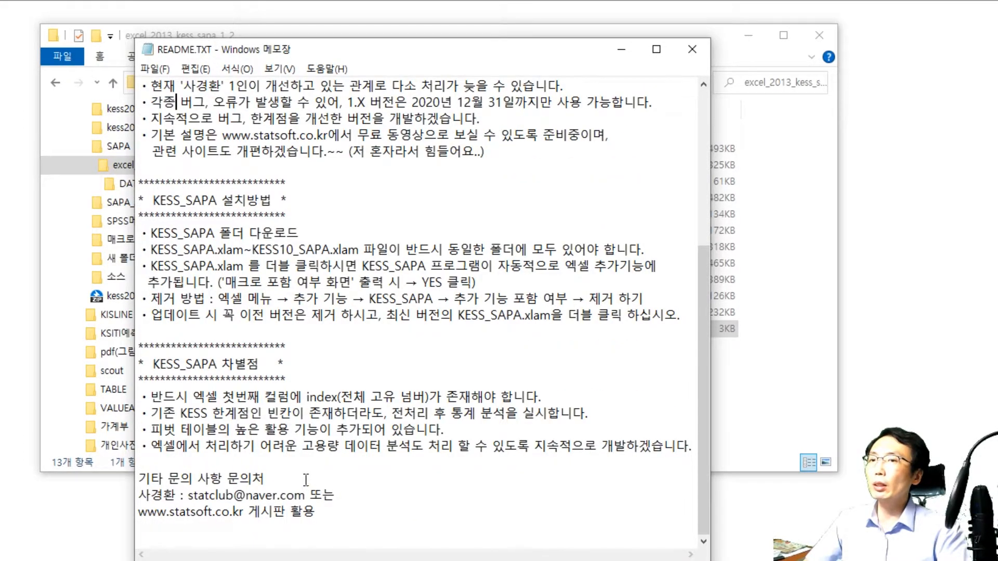
pyautogui.scroll(3, 305, 478)
pyautogui.scroll(2, 305, 478)
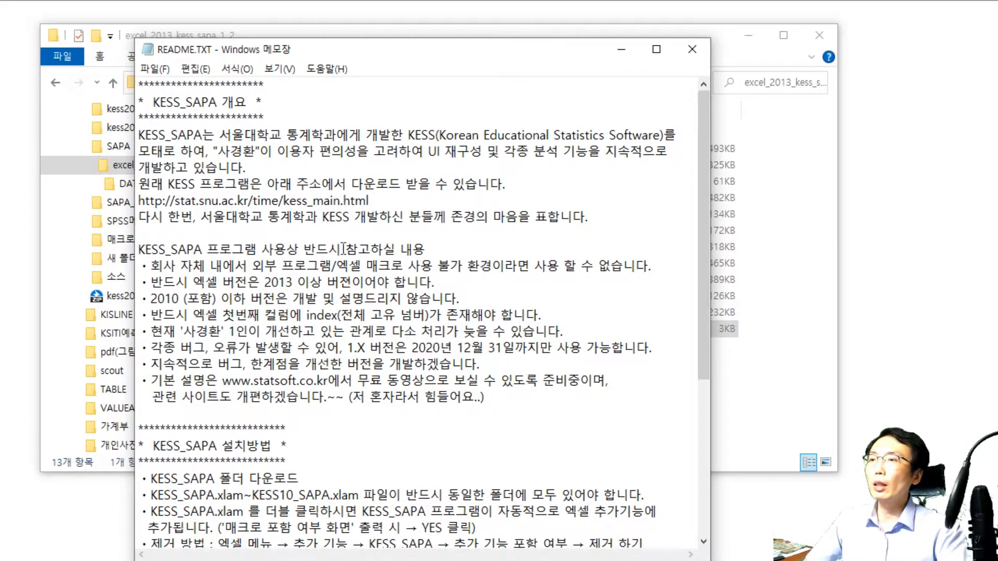
pyautogui.moveTo(222, 381); pyautogui.dragTo(325, 380)
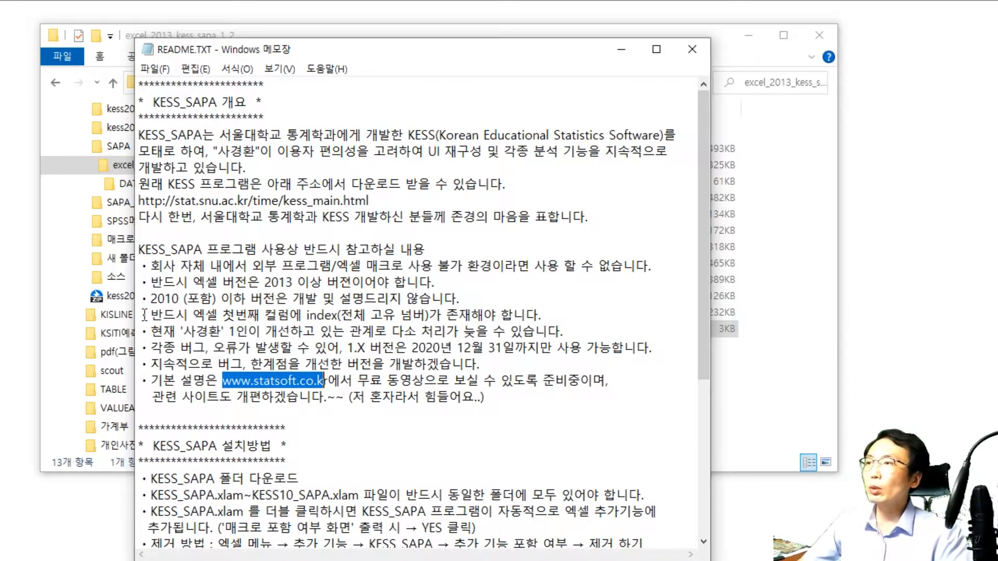
pyautogui.moveTo(144, 315); pyautogui.dragTo(572, 317)
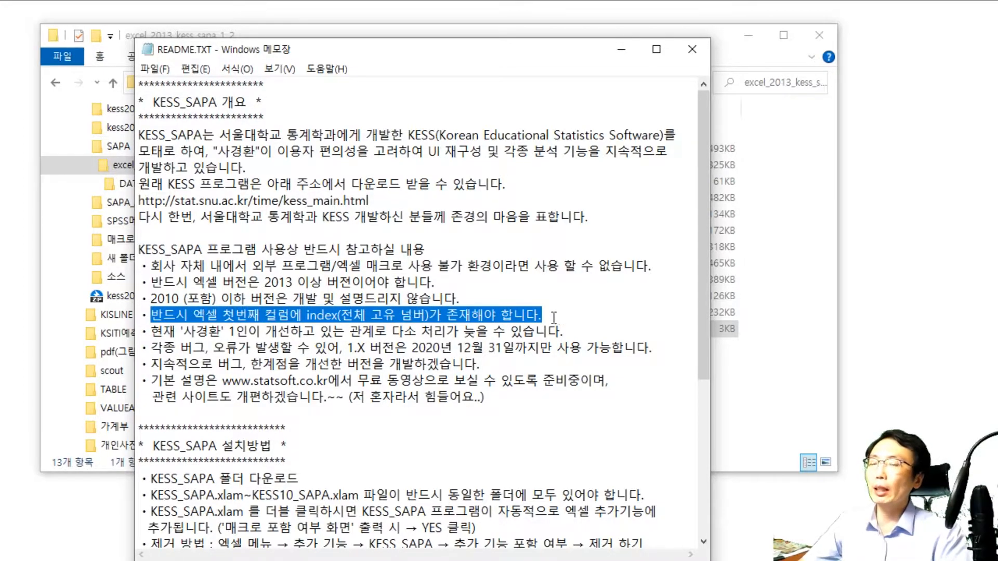
pyautogui.click(162, 314)
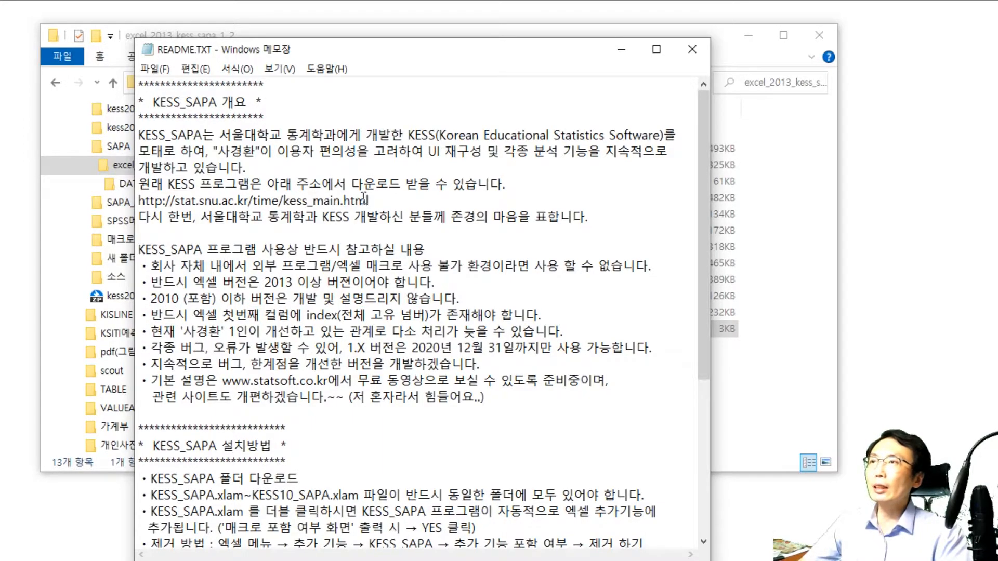
# Open the workbook 2018_02_40_교육만족도_실습용.xlsx from the DATA folder in Excel.
pyautogui.moveTo(457, 53); pyautogui.dragTo(603, 194)
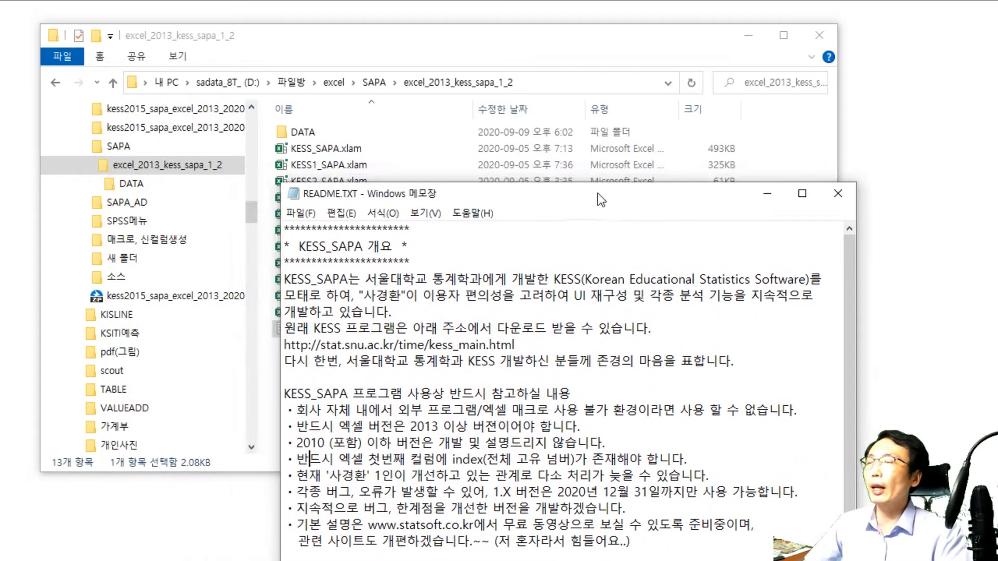
pyautogui.doubleClick(388, 130)
pyautogui.doubleClick(369, 165)
pyautogui.click(598, 335)
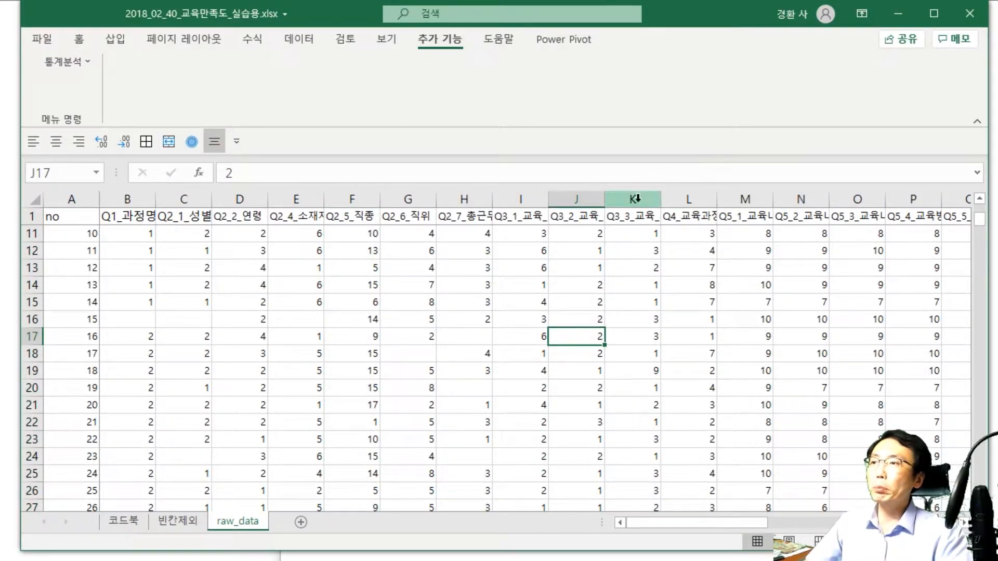
# Go to the first header cell, A1, of the raw_data sheet.
pyautogui.click(352, 307)
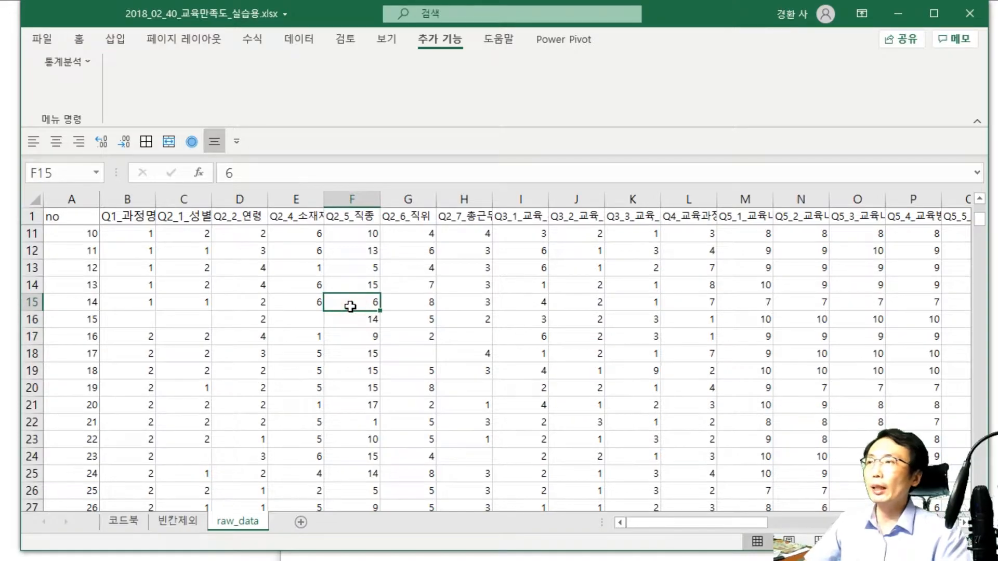
pyautogui.press('Left')
pyautogui.press('Up')
pyautogui.press('Home')
pyautogui.press('Up')
pyautogui.hotkey('ctrl', 'Up')
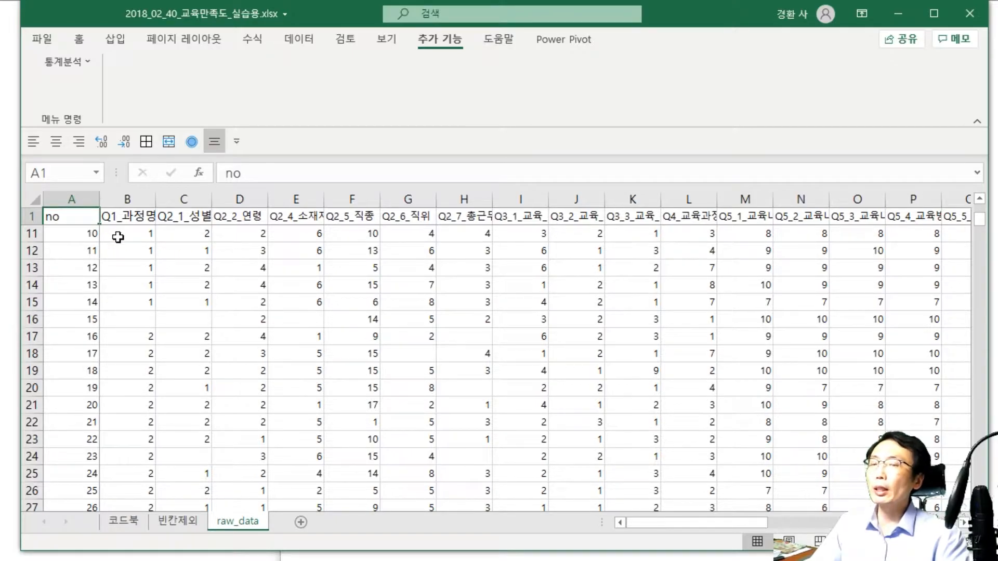
# Select header row 1 of the raw_data sheet to examine its variable names.
pyautogui.click(29, 217)
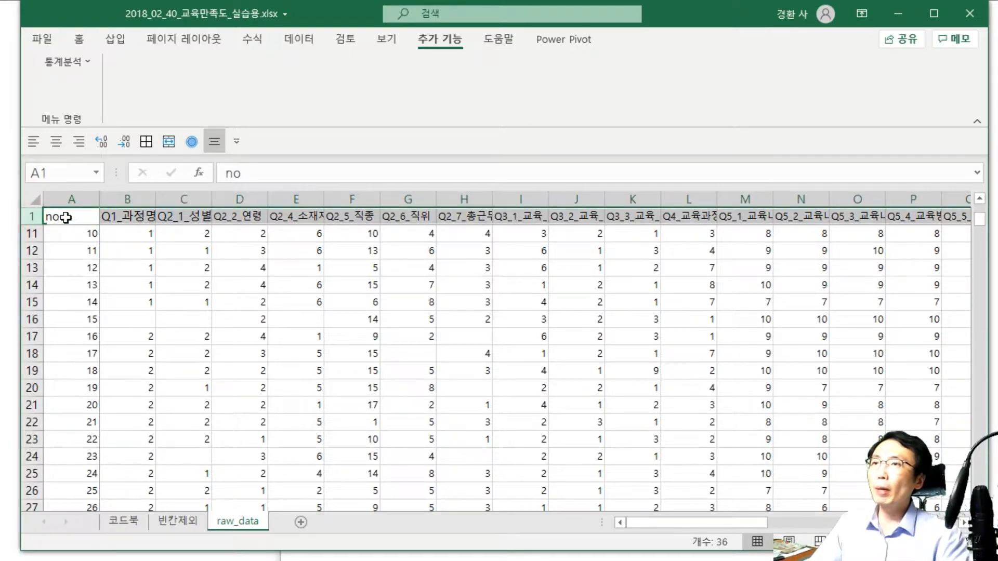
pyautogui.click(591, 270)
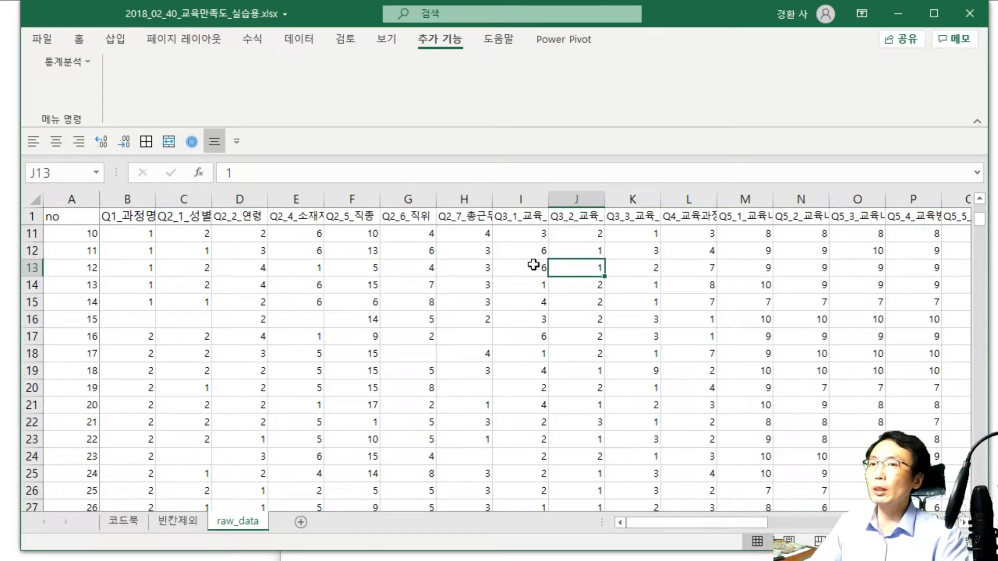
pyautogui.click(27, 216)
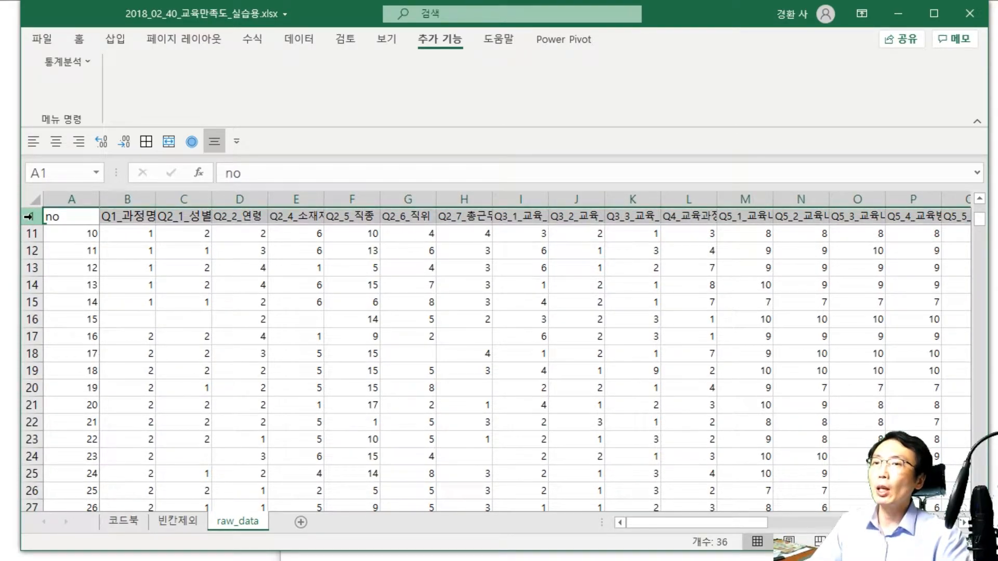
pyautogui.click(136, 215)
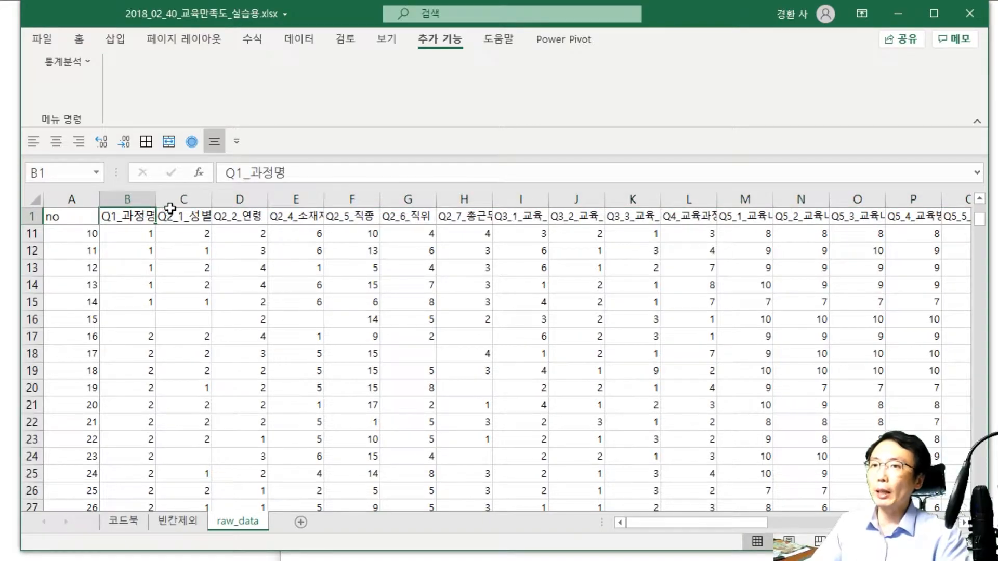
# Replace the Q1_과정명 header in cell B1 with the number 2000.
pyautogui.click(148, 213)
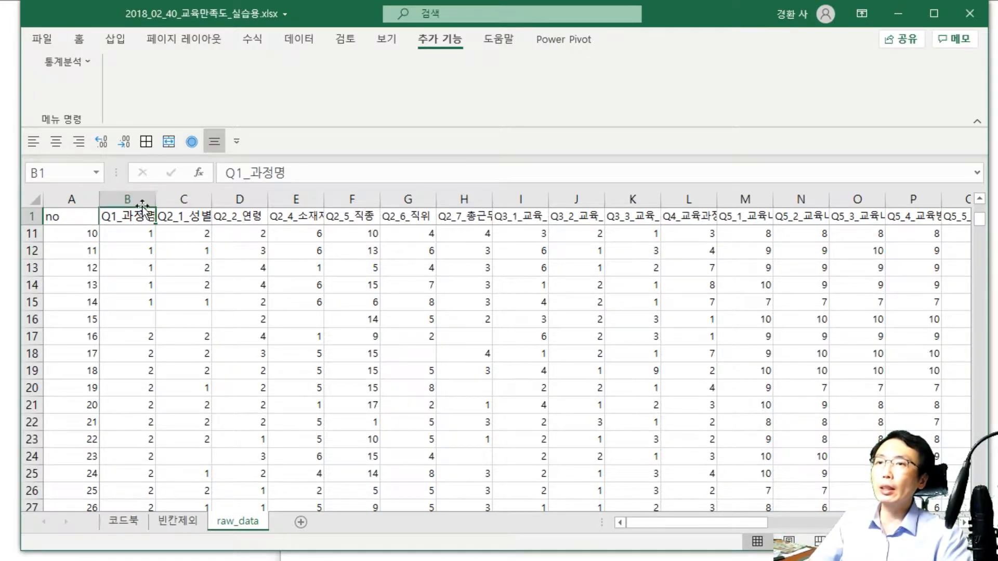
pyautogui.moveTo(319, 173); pyautogui.dragTo(146, 176)
pyautogui.write('2000')
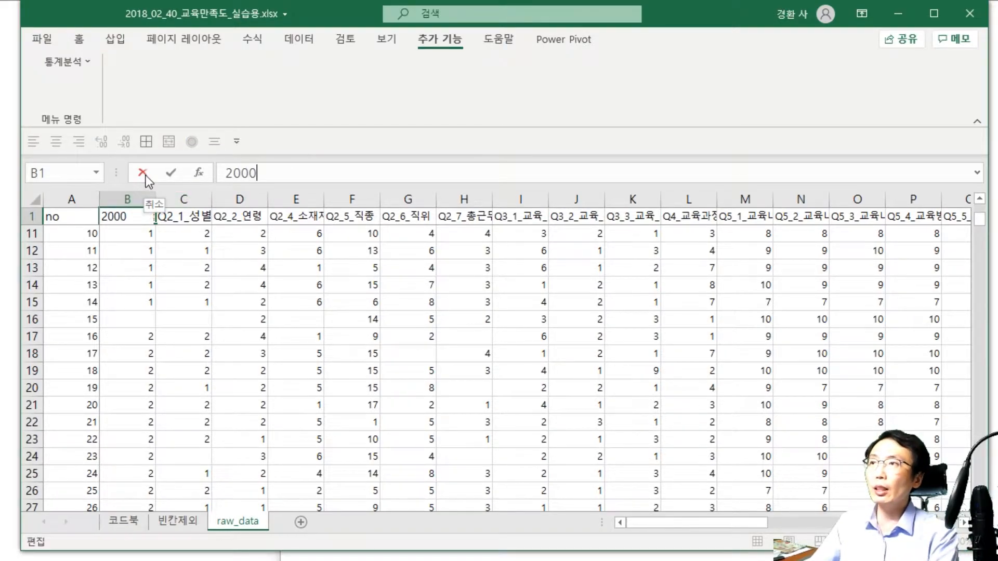
pyautogui.press('Return')
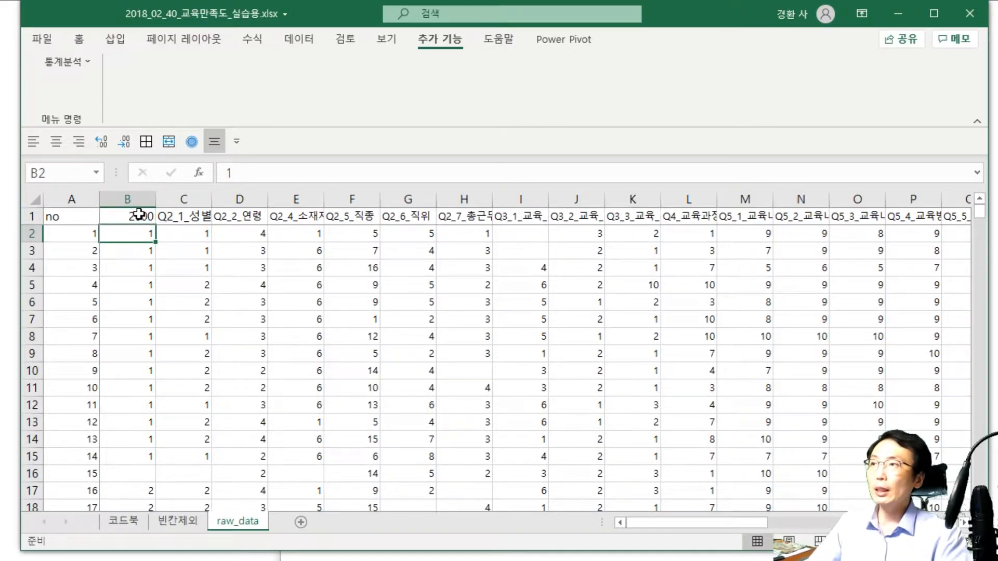
# Append 년 to the header in cell B1 so it reads 2000년.
pyautogui.click(140, 216)
pyautogui.click(355, 165)
pyautogui.write('년')
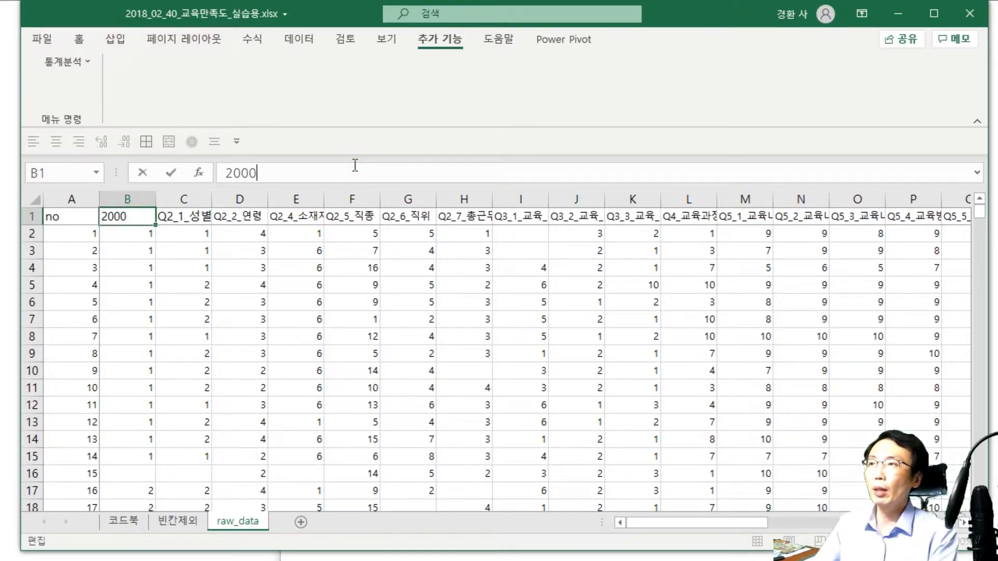
pyautogui.press('Return')
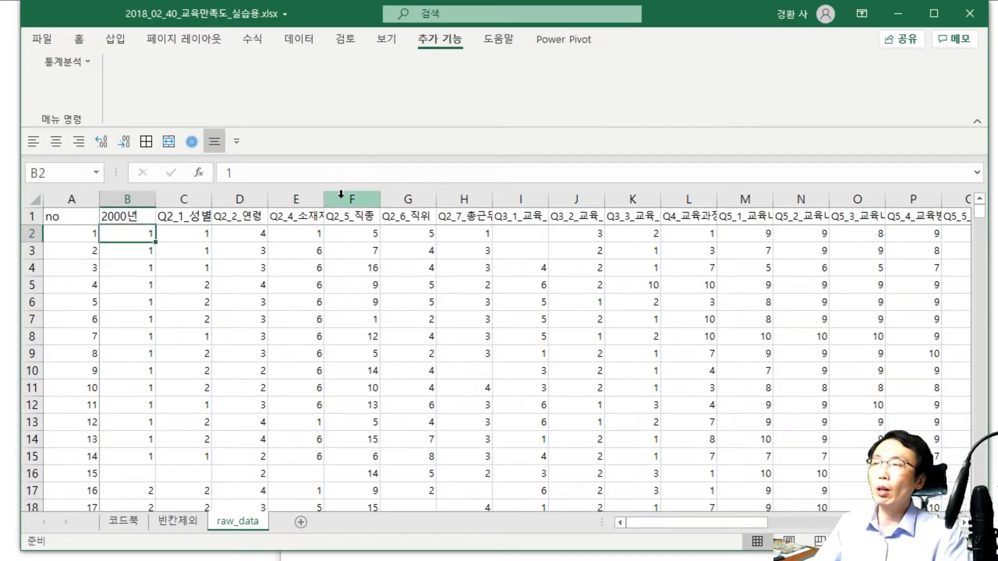
# Change the header in cell B1 to year_2000, adding the year_ prefix and removing 년.
pyautogui.press('Up')
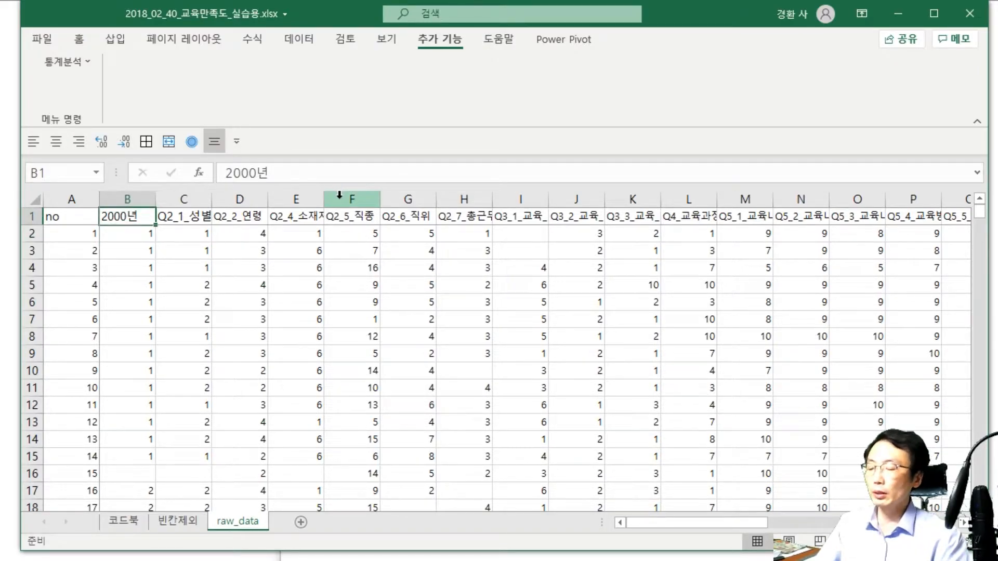
pyautogui.press('F2')
pyautogui.write('ㅛㄷㅁㄱ')
pyautogui.press('BackSpace')
pyautogui.press('BackSpace')
pyautogui.press('BackSpace')
pyautogui.press('BackSpace')
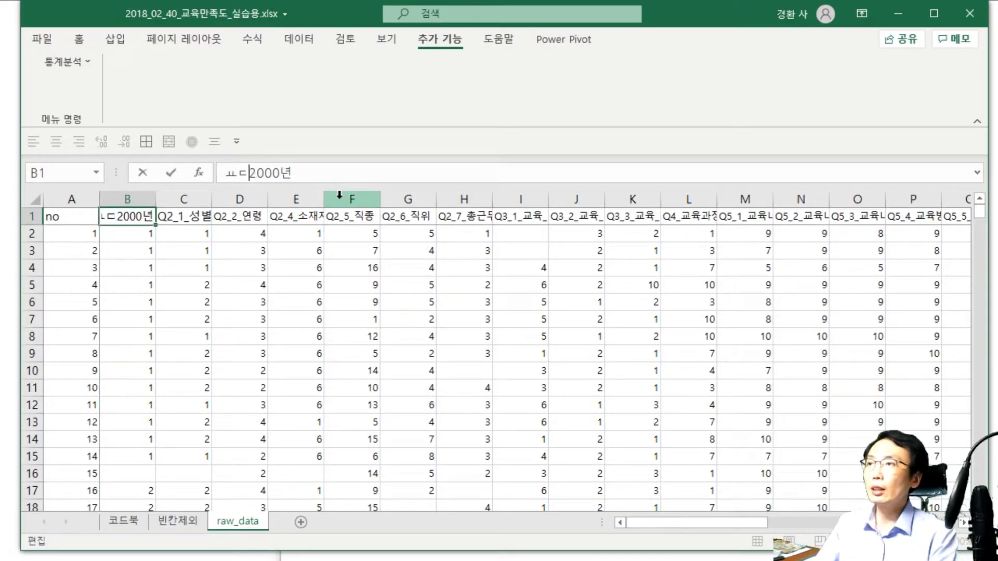
pyautogui.write('year_')
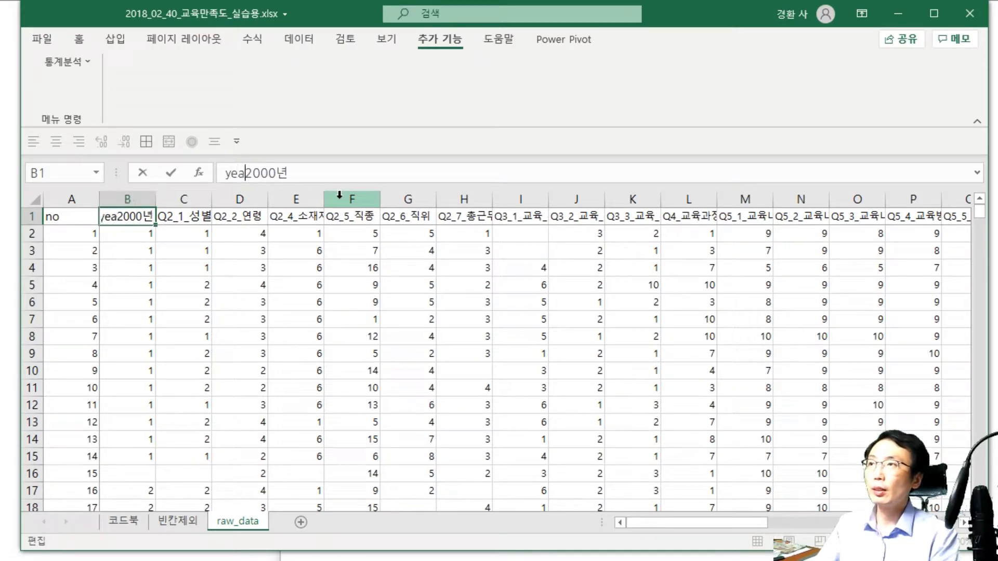
pyautogui.press('Right')
pyautogui.press('Right')
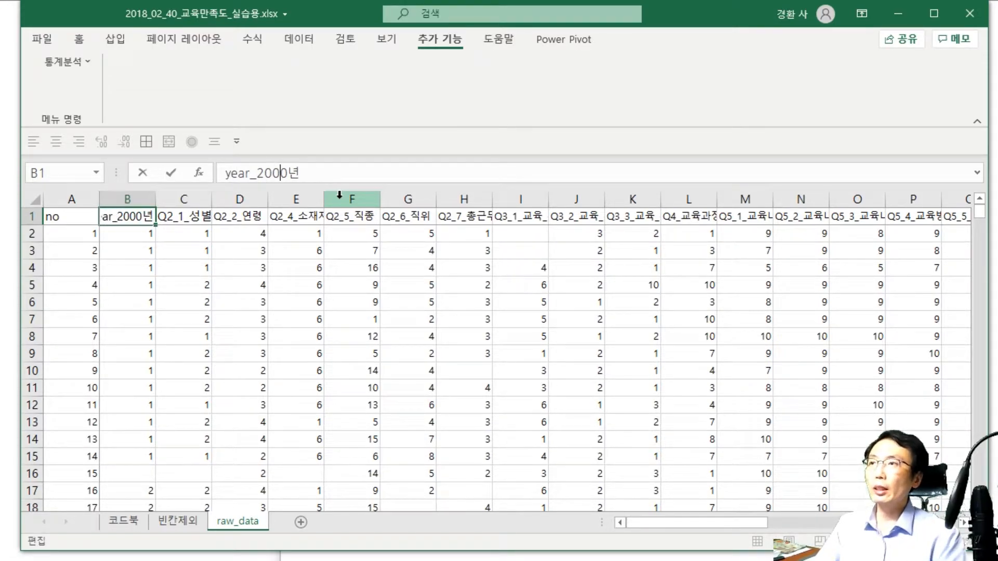
pyautogui.press('Delete')
pyautogui.press('Return')
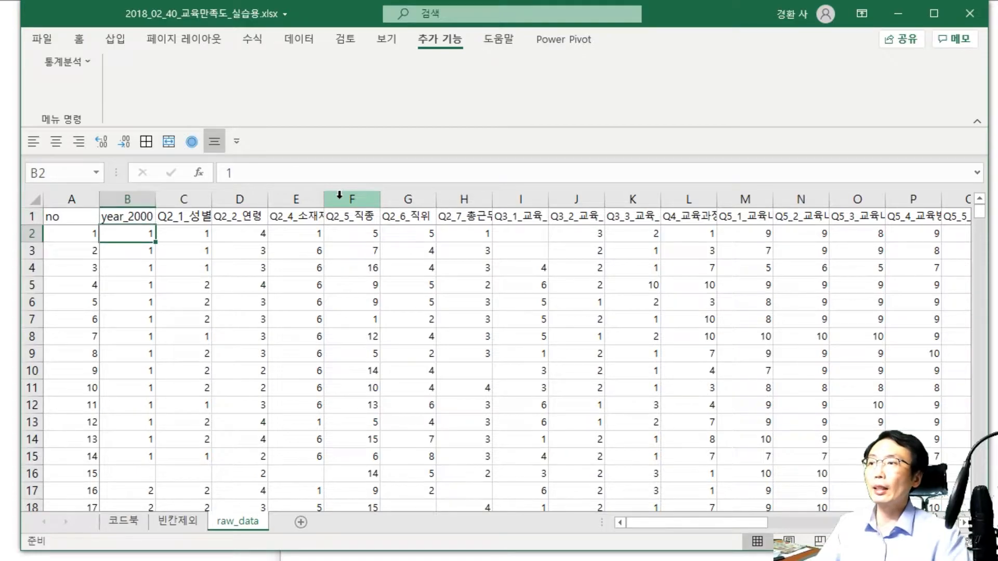
# Restore the header in raw_data cell B1 by copying Q1_과정명 from cell B1 of the 빈칸제외 sheet.
pyautogui.click(198, 526)
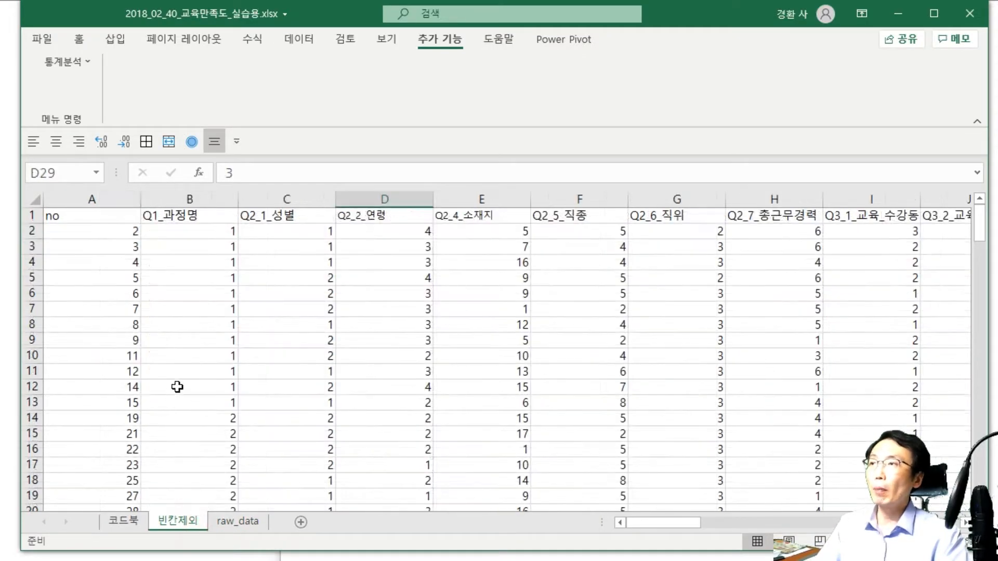
pyautogui.click(200, 214)
pyautogui.hotkey('ctrl', 'c')
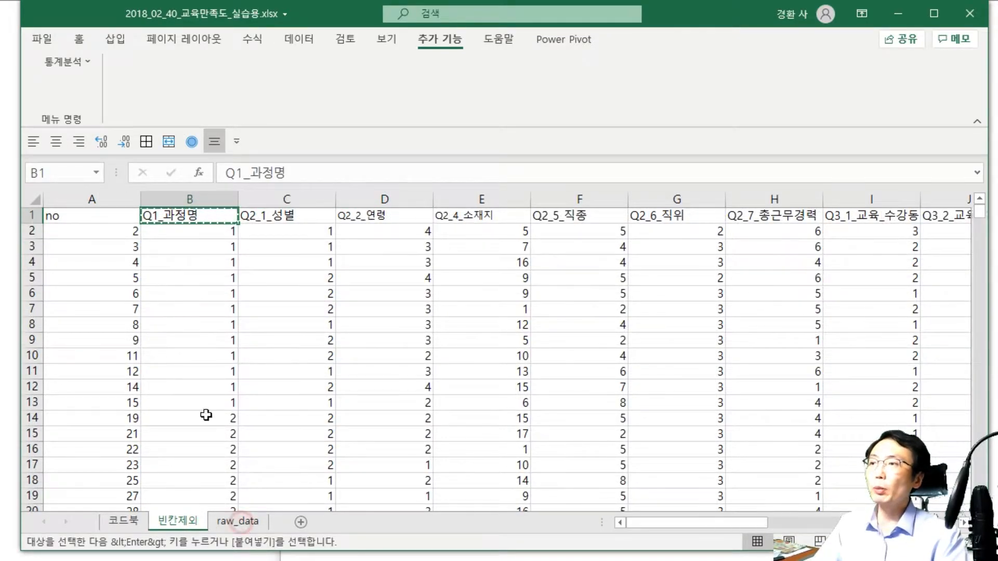
pyautogui.click(241, 524)
pyautogui.click(124, 230)
pyautogui.click(127, 217)
pyautogui.hotkey('ctrl', 'v')
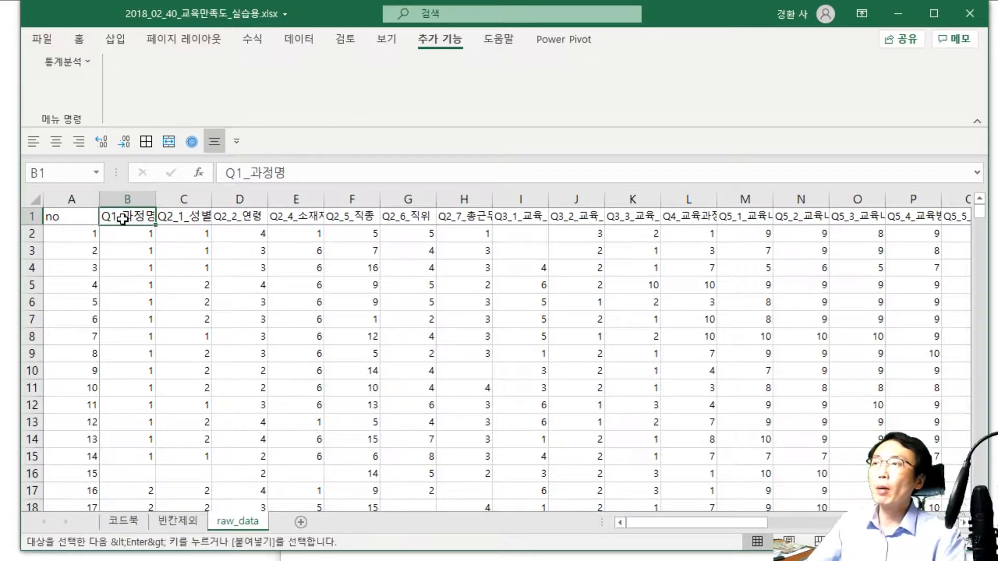
# Check the header row from Q1_과정명 across to the last data column, AJ, and the columns beyond it.
pyautogui.click(182, 218)
pyautogui.click(134, 217)
pyautogui.click(185, 221)
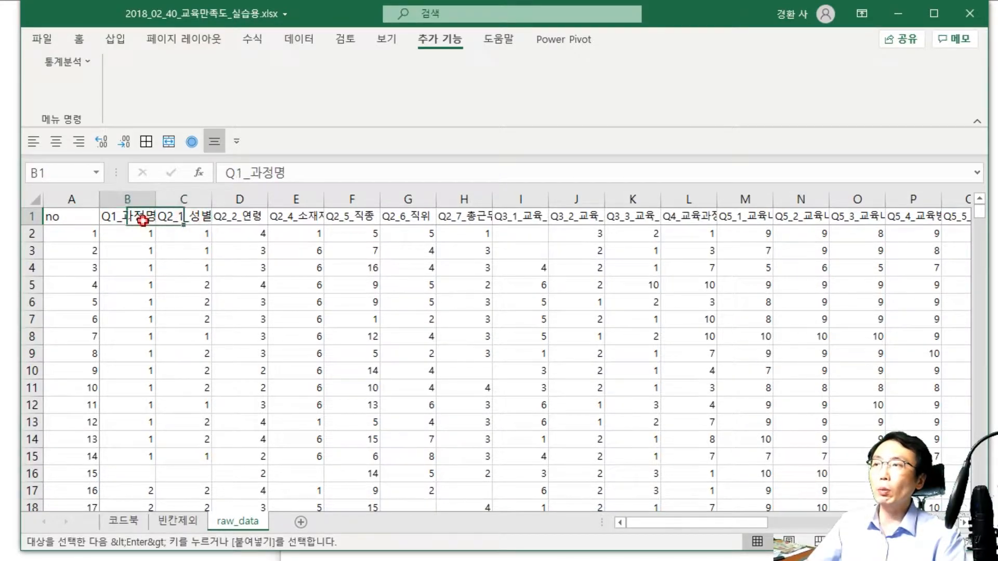
pyautogui.click(222, 219)
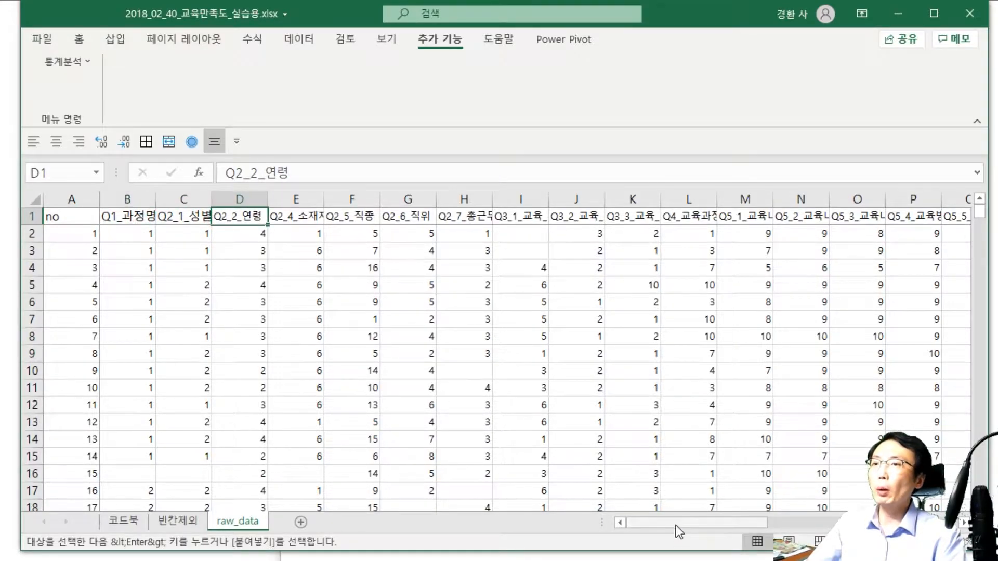
pyautogui.moveTo(762, 522); pyautogui.dragTo(952, 523)
pyautogui.click(905, 201)
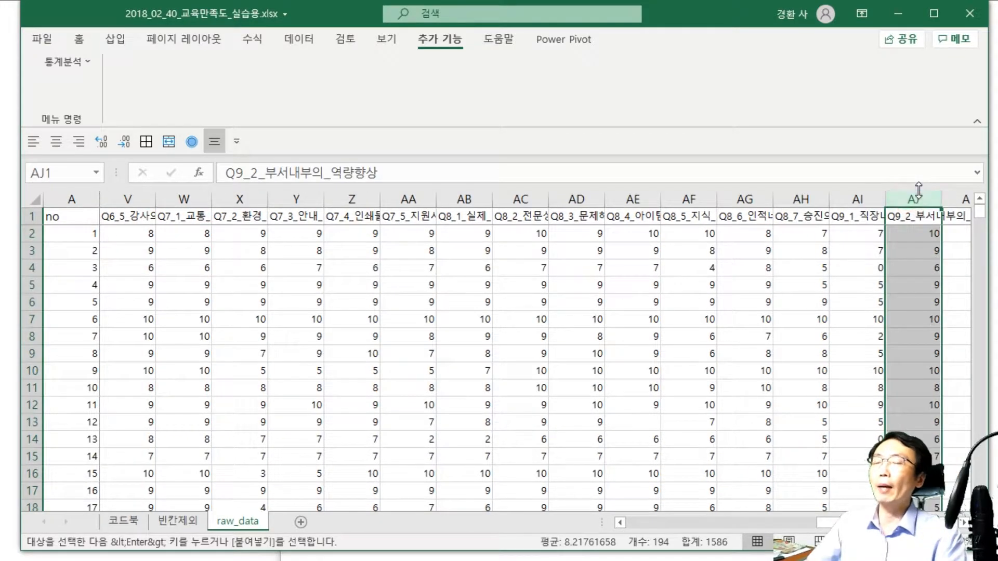
pyautogui.press('Right')
pyautogui.press('Right')
pyautogui.press('Right')
pyautogui.press('Right')
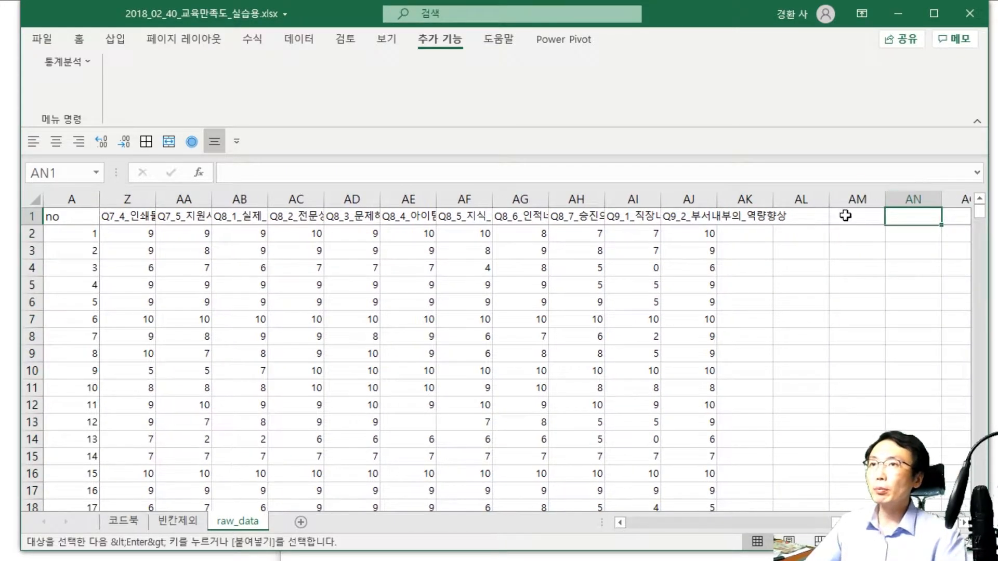
# Check the last header in AJ1, then enter the header x in cell AL1, leaving column AK empty.
pyautogui.click(814, 219)
pyautogui.click(705, 223)
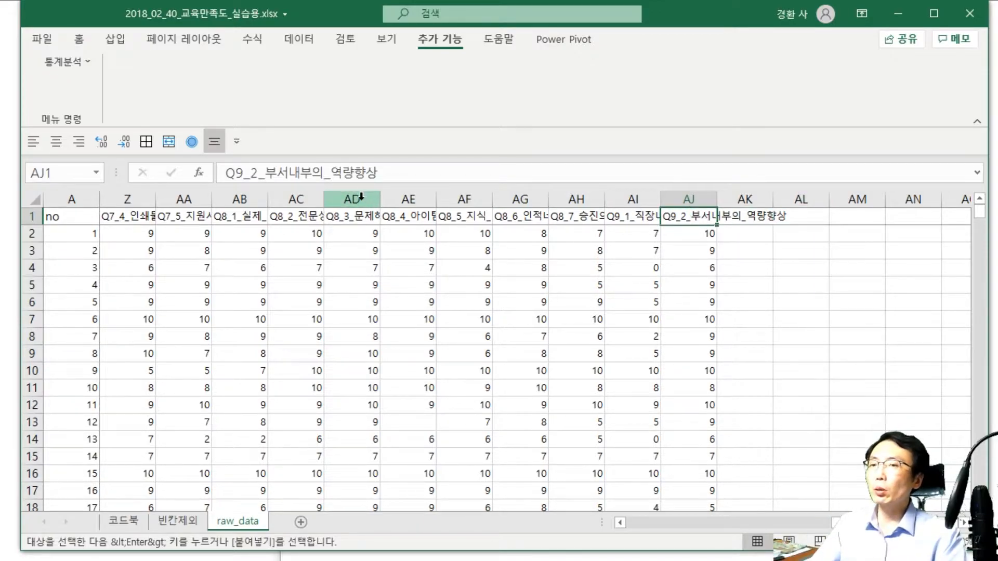
pyautogui.click(325, 172)
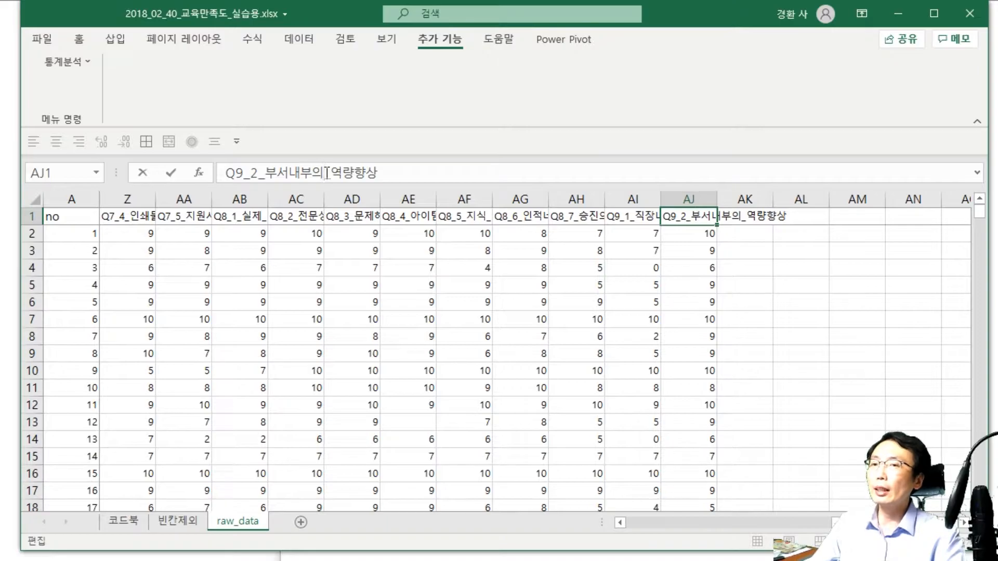
pyautogui.click(807, 213)
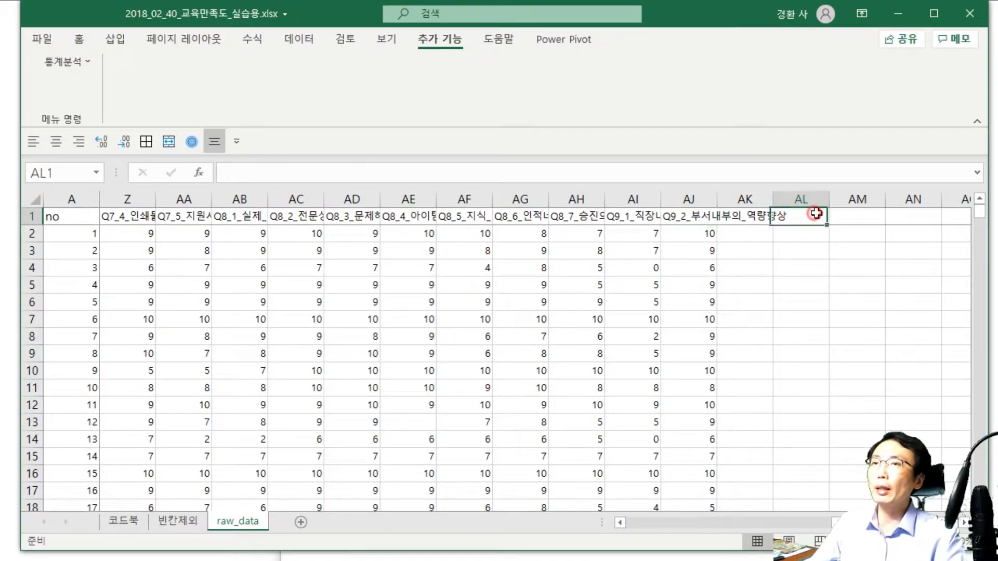
pyautogui.click(745, 198)
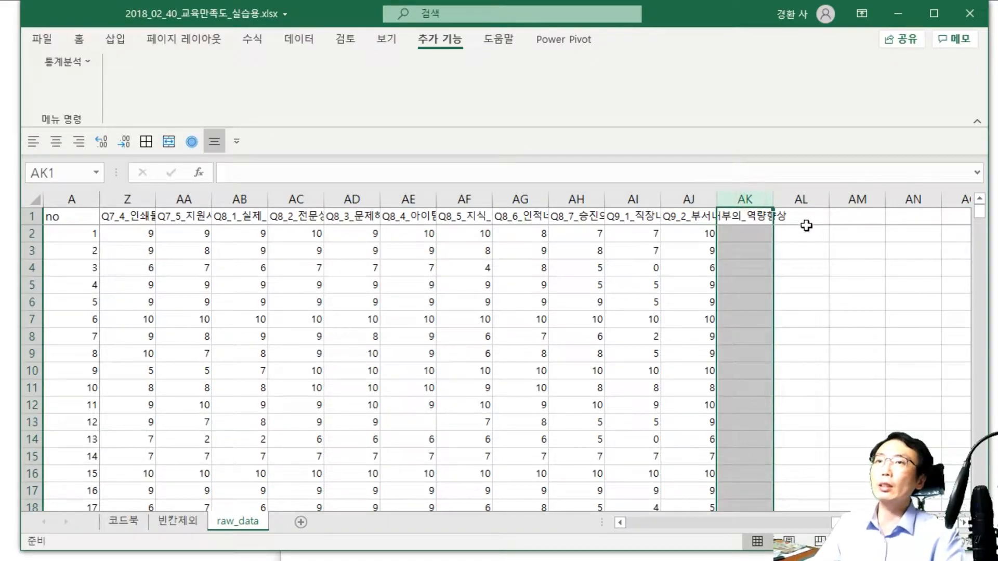
pyautogui.click(821, 216)
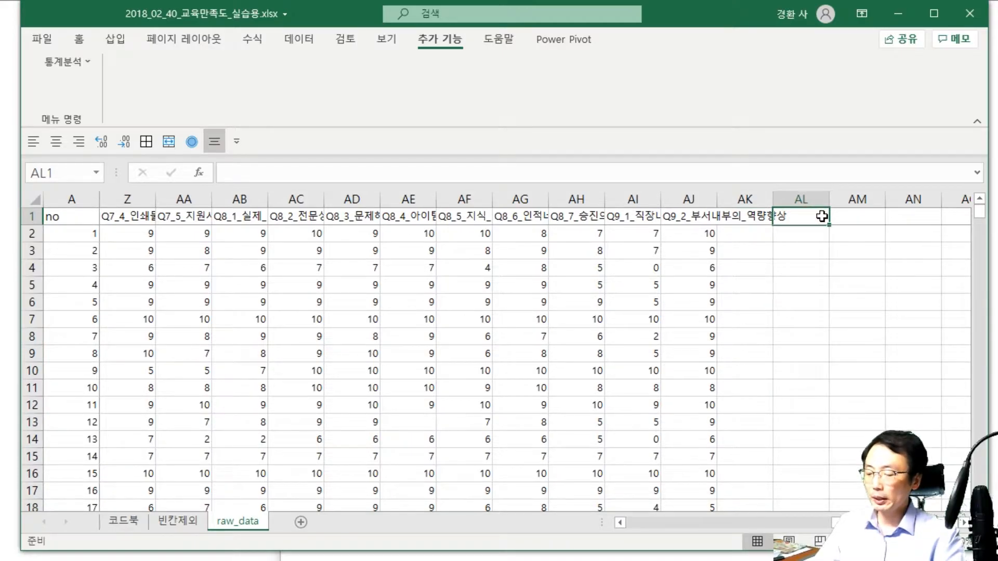
pyautogui.write('x')
pyautogui.press('Return')
pyautogui.click(821, 217)
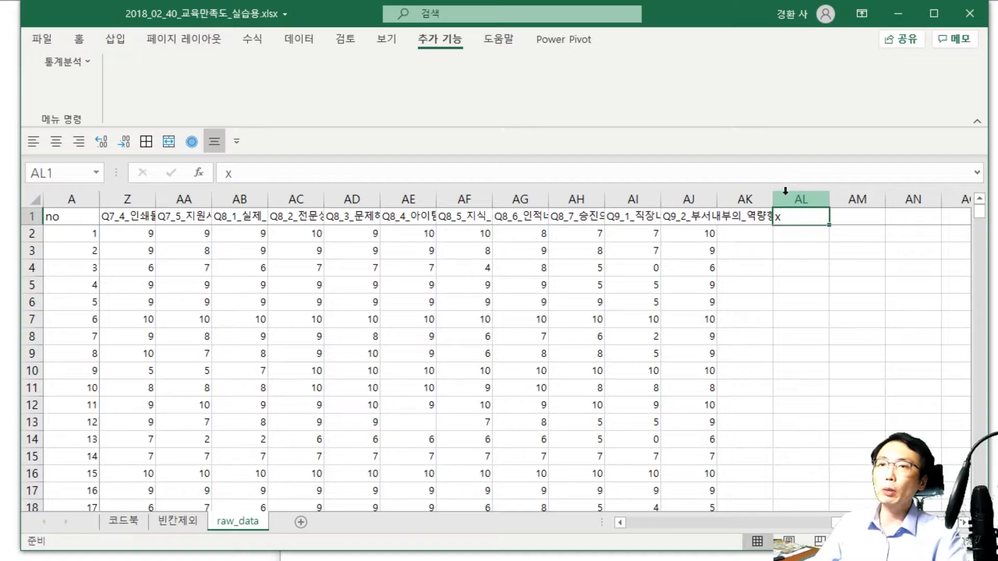
# Clear the x header from cell AL1 and enter X in cell AK1, directly beside the last data column.
pyautogui.click(741, 240)
pyautogui.press('Down')
pyautogui.press('Up')
pyautogui.press('Up')
pyautogui.press('Right')
pyautogui.press('Delete')
pyautogui.press('Left')
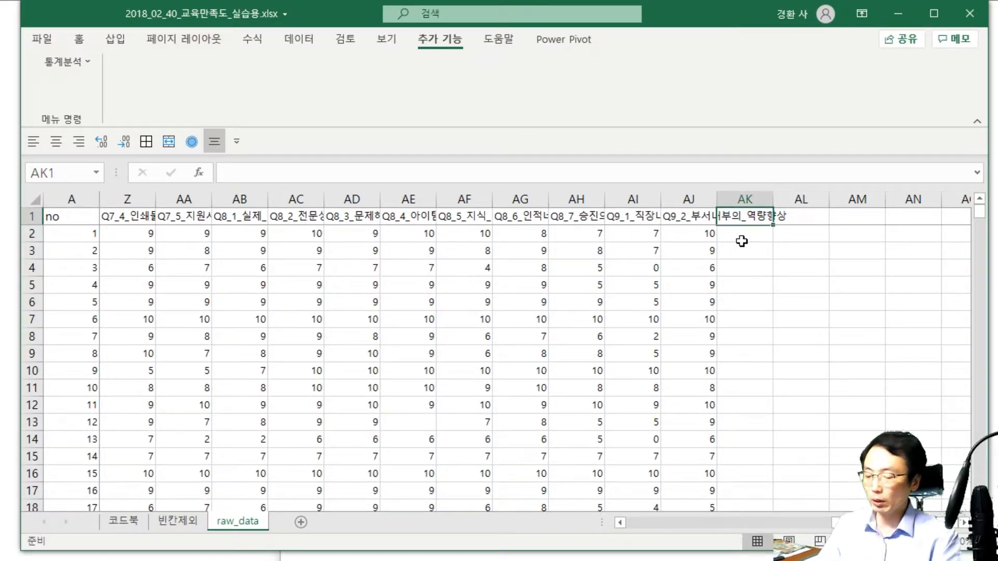
pyautogui.write('X')
pyautogui.press('Return')
pyautogui.press('Left')
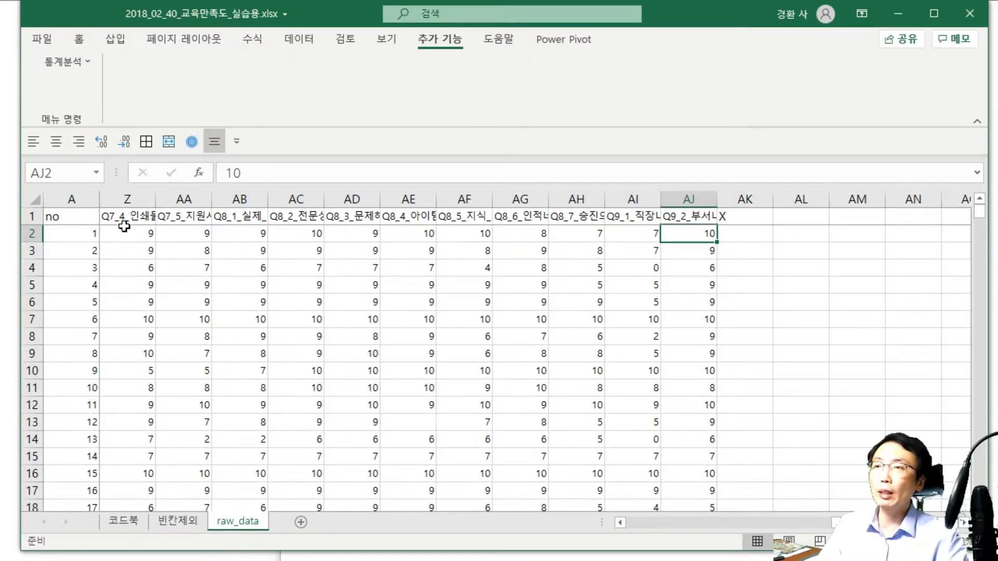
# Clear the X header from cell AK1 and return to the start of the sheet.
pyautogui.click(755, 222)
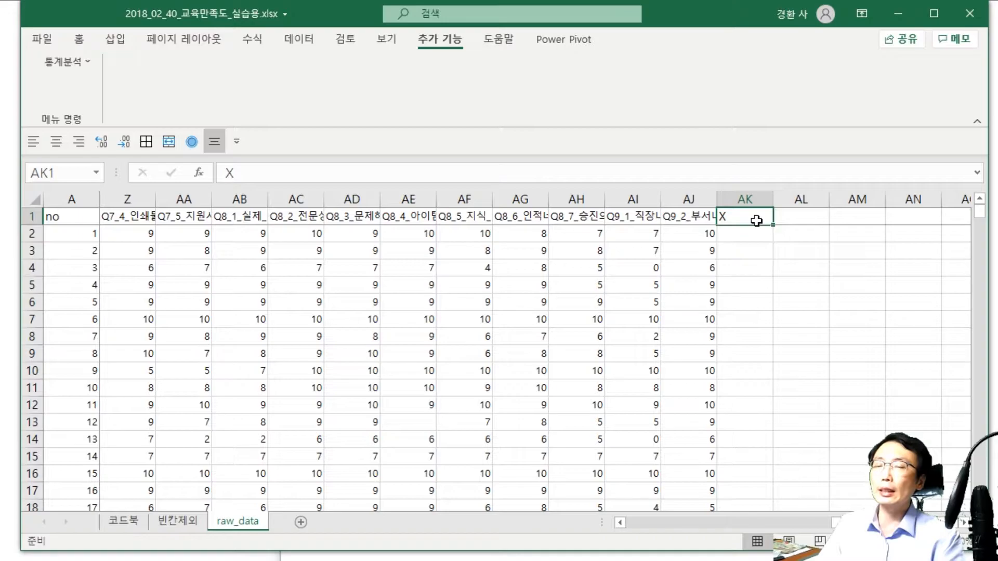
pyautogui.press('Delete')
pyautogui.hotkey('ctrl', 'Home')
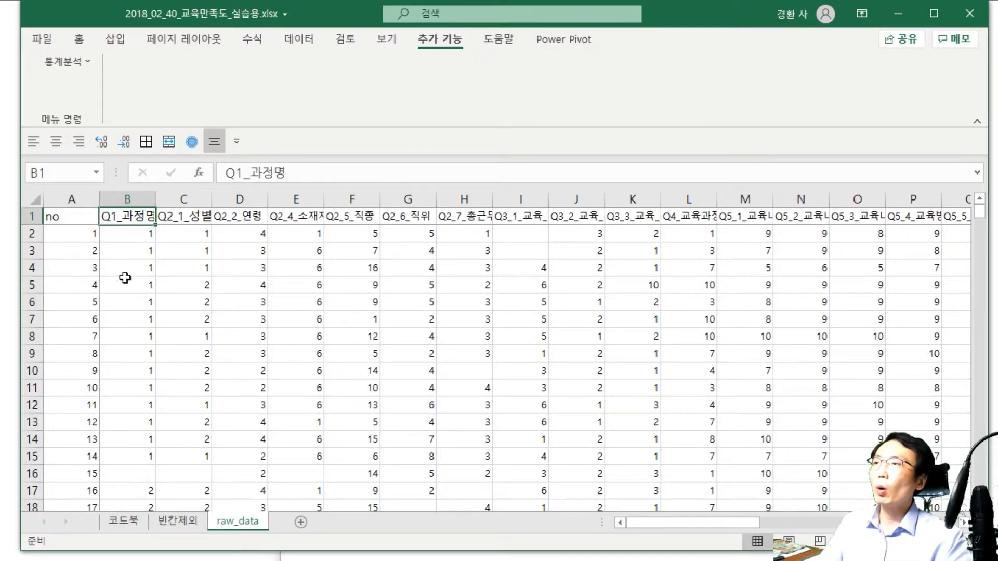
# Examine the raw_data layout record by record in rows 2 to 5 and variable by variable in columns A to E.
pyautogui.scroll(4, 124, 280)
pyautogui.click(52, 261)
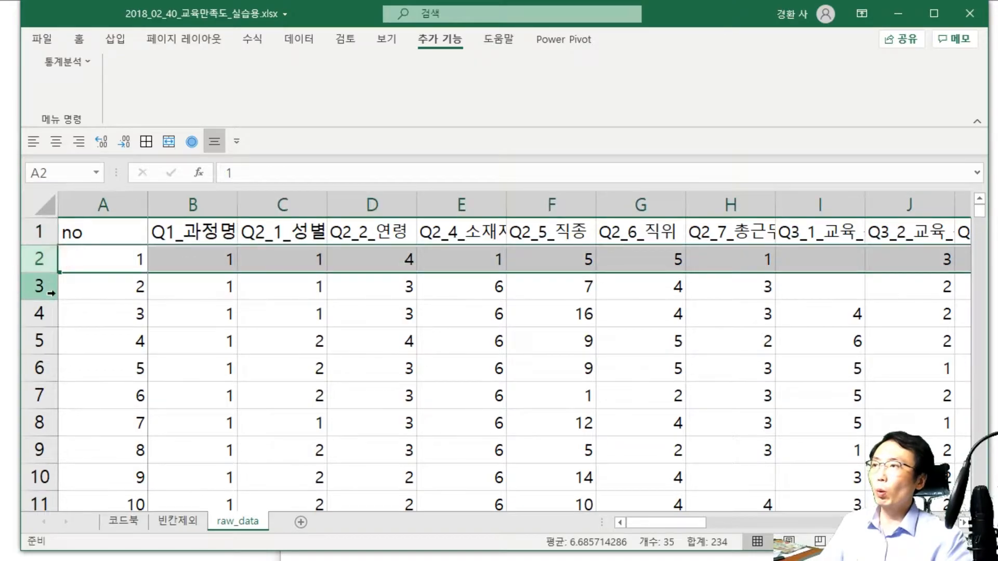
pyautogui.click(40, 287)
pyautogui.click(41, 318)
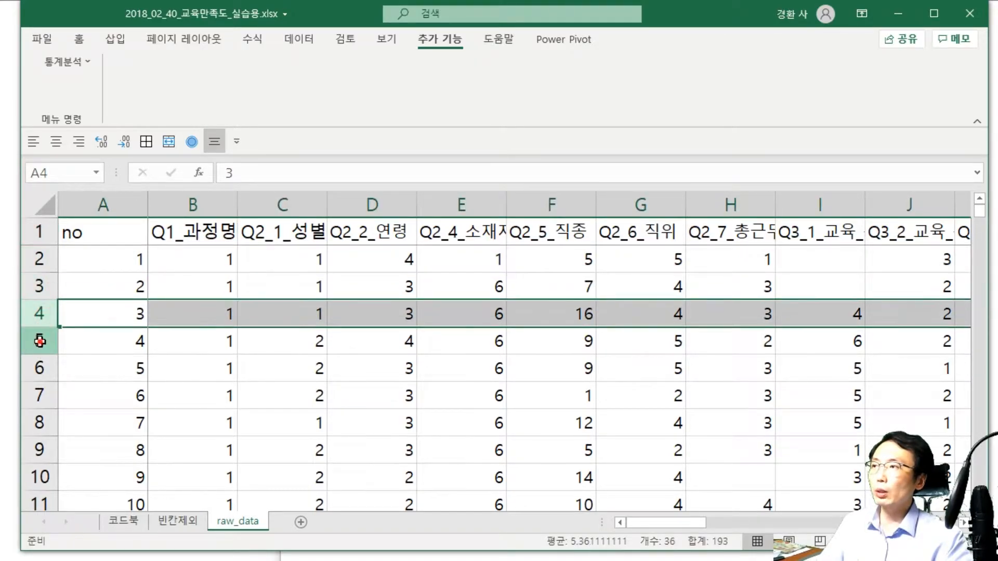
pyautogui.click(39, 343)
pyautogui.click(115, 202)
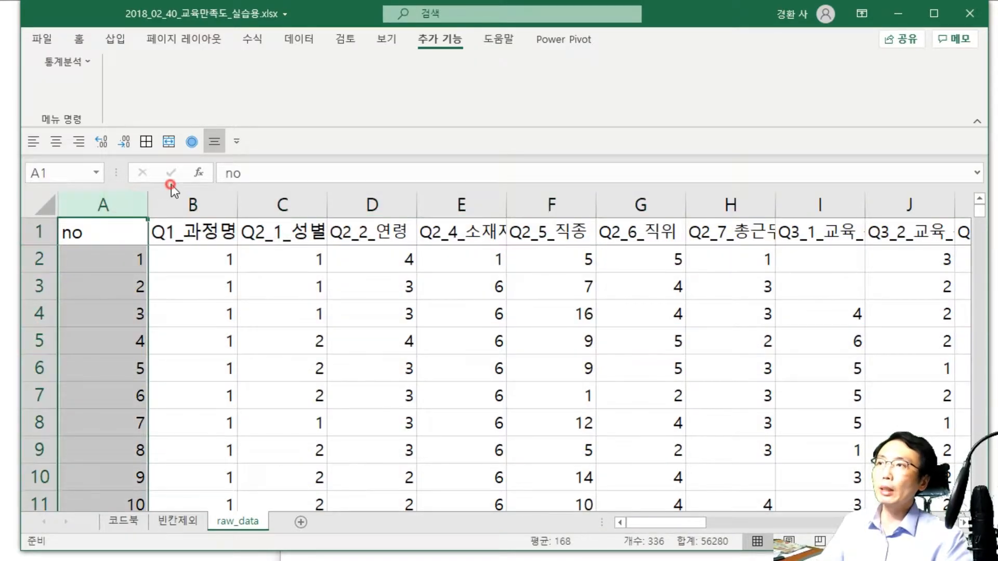
pyautogui.click(159, 200)
pyautogui.click(245, 202)
pyautogui.click(341, 204)
pyautogui.click(428, 205)
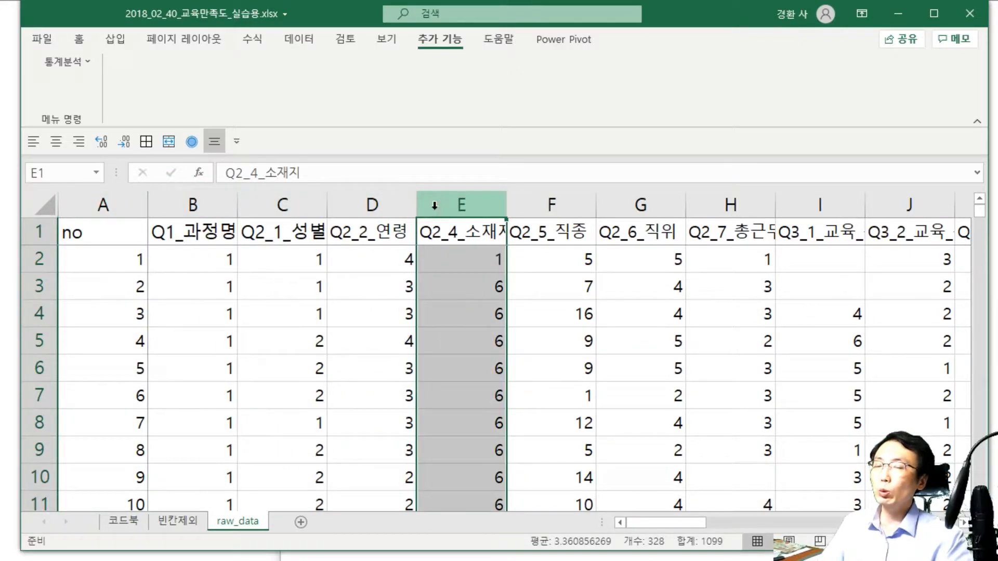
# Compare the header row and first records with columns A to E once more to review how rows and columns are organized.
pyautogui.click(27, 232)
pyautogui.click(34, 258)
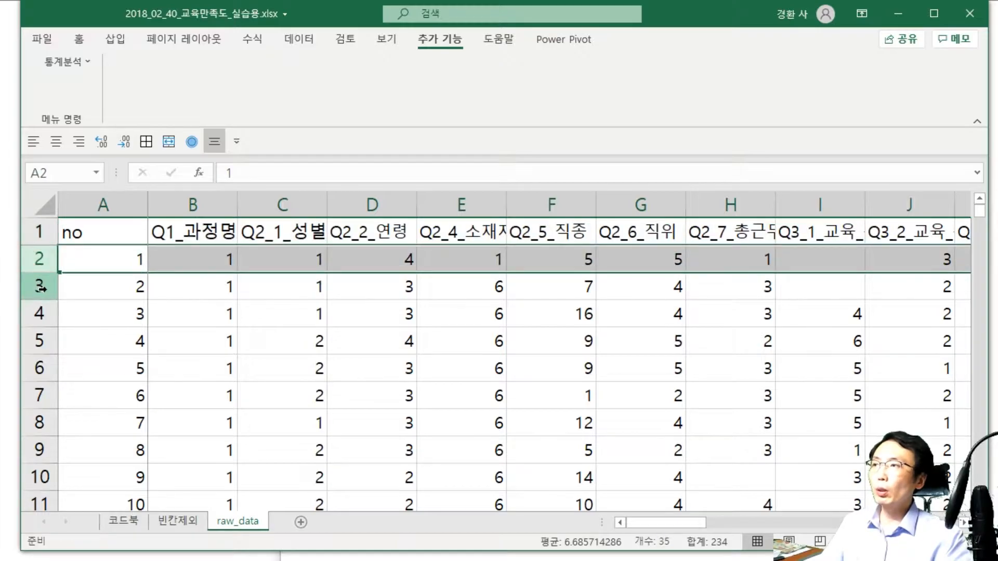
pyautogui.click(40, 287)
pyautogui.click(39, 339)
pyautogui.click(40, 314)
pyautogui.click(39, 340)
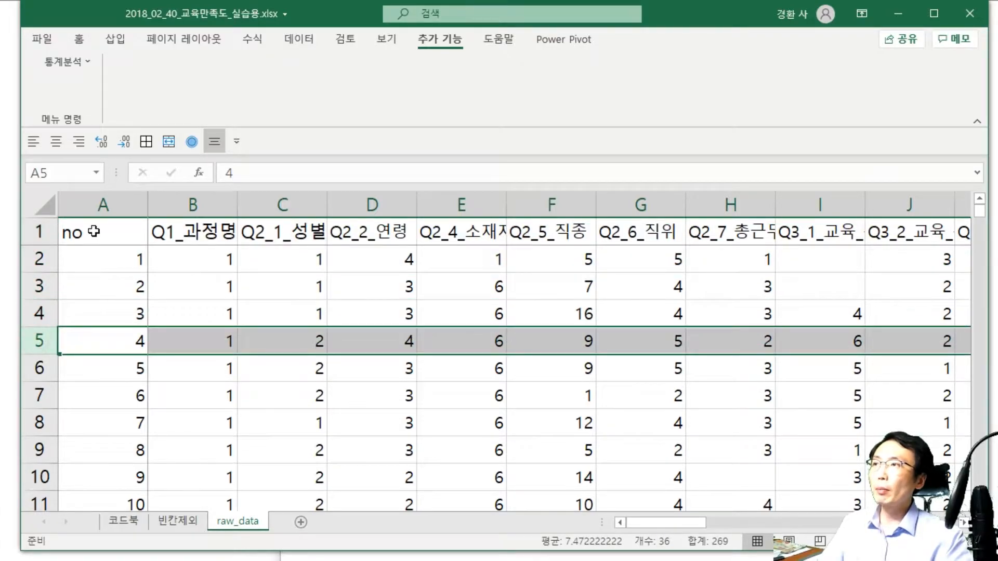
pyautogui.click(122, 205)
pyautogui.click(207, 205)
pyautogui.click(281, 205)
pyautogui.click(373, 205)
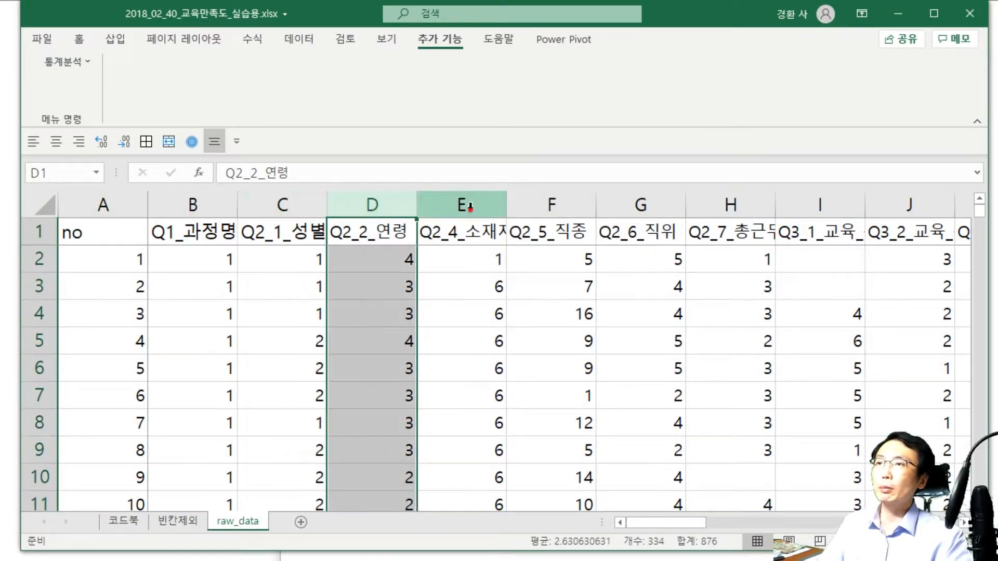
pyautogui.click(470, 206)
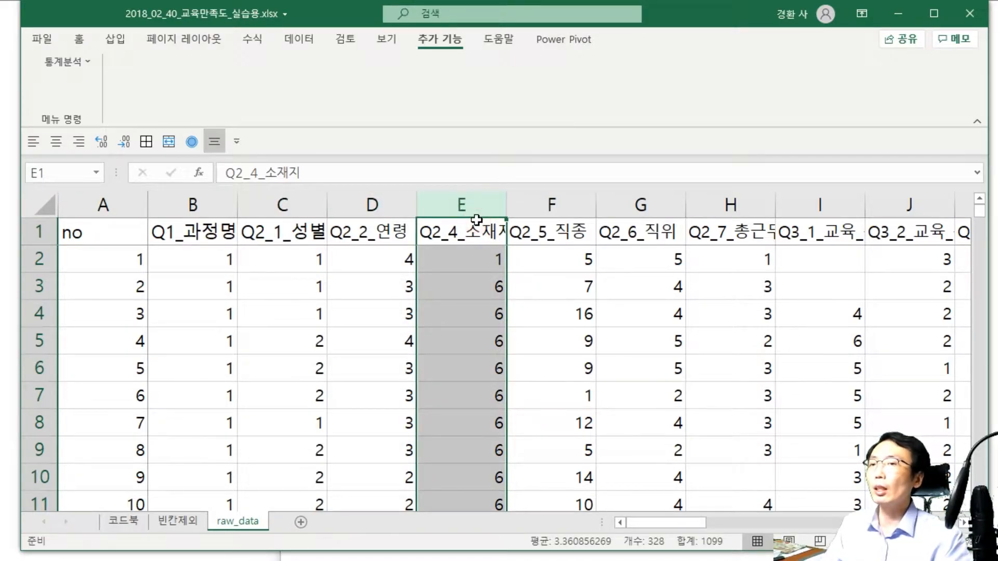
pyautogui.scroll(-5, 472, 231)
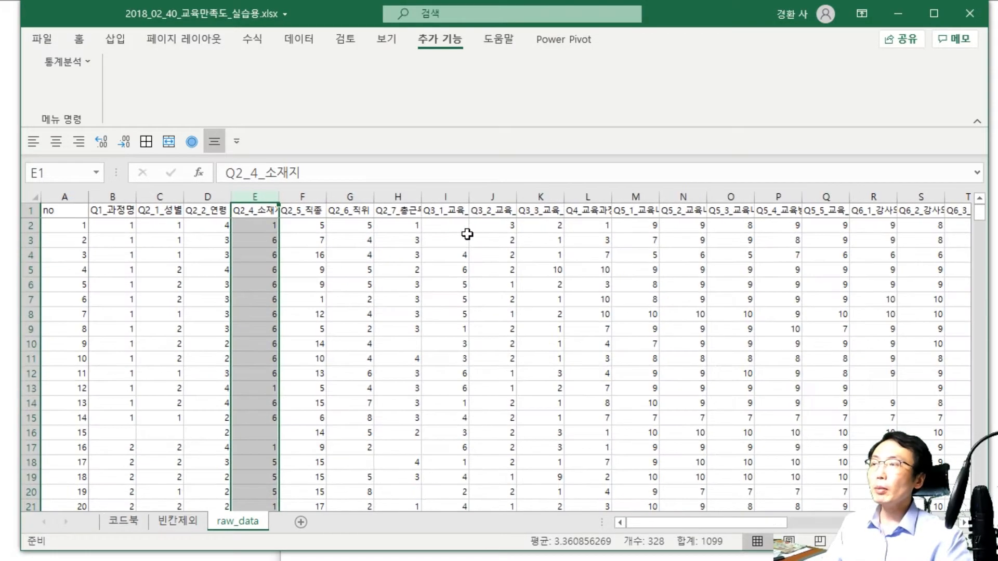
pyautogui.scroll(2, 462, 234)
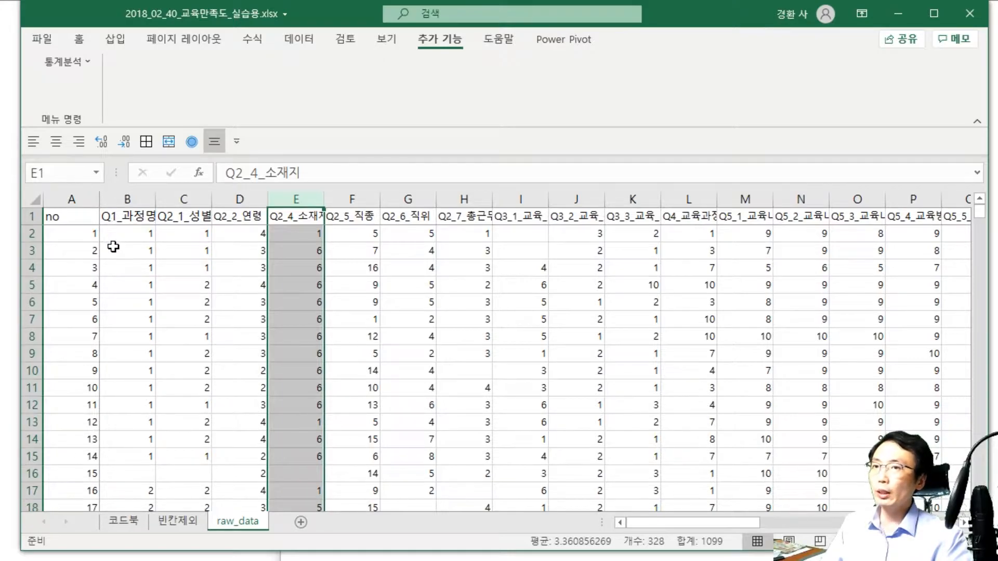
# Delete the no column from raw_data and undo the deletion.
pyautogui.click(135, 471)
pyautogui.click(78, 200)
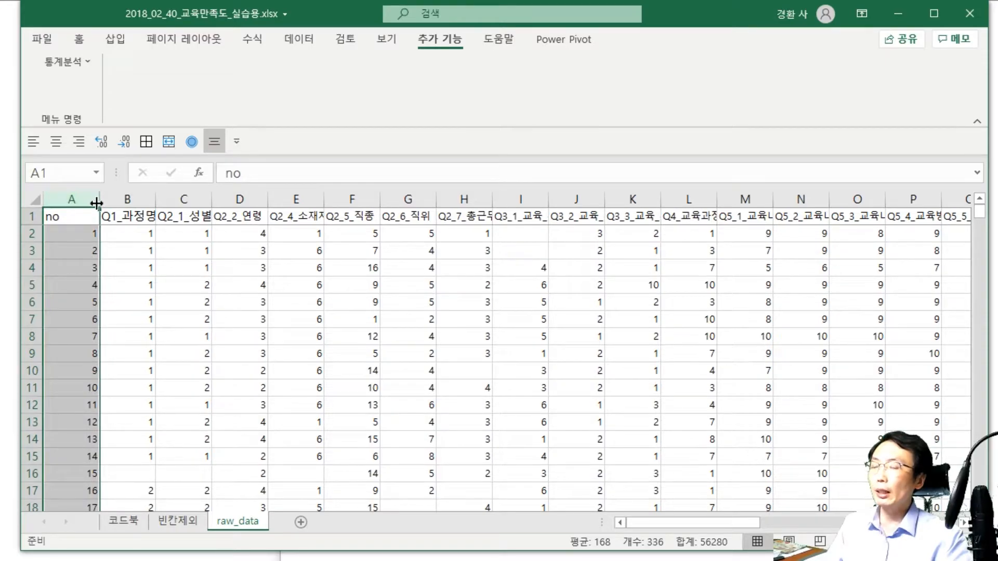
pyautogui.hotkey('ctrl', '-')
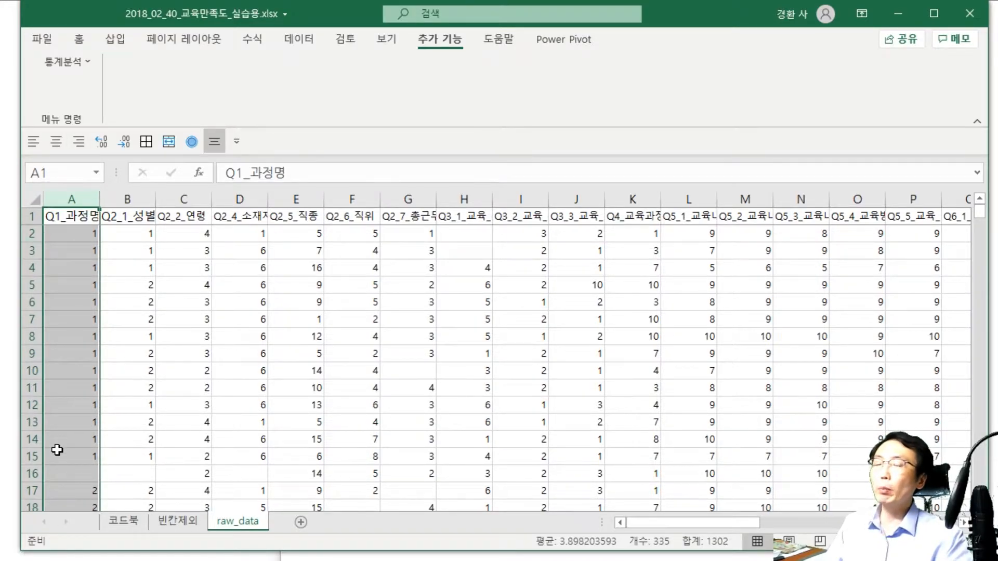
pyautogui.hotkey('ctrl', 'z')
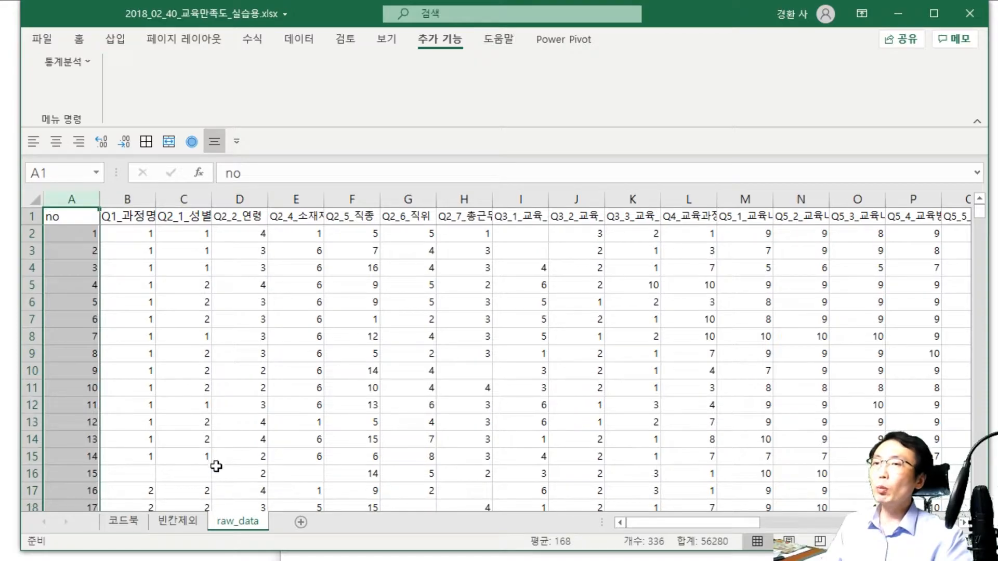
pyautogui.click(64, 210)
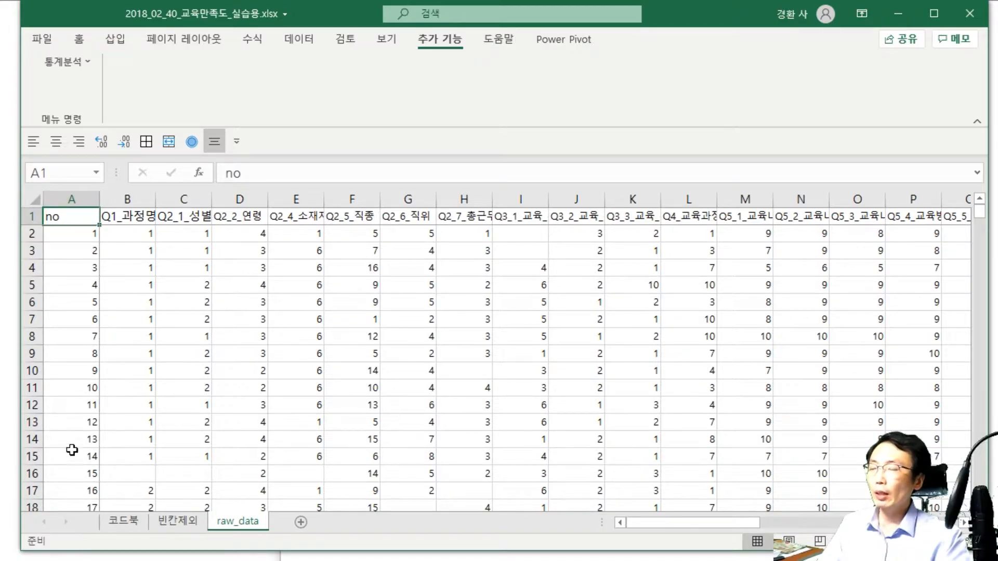
pyautogui.click(136, 476)
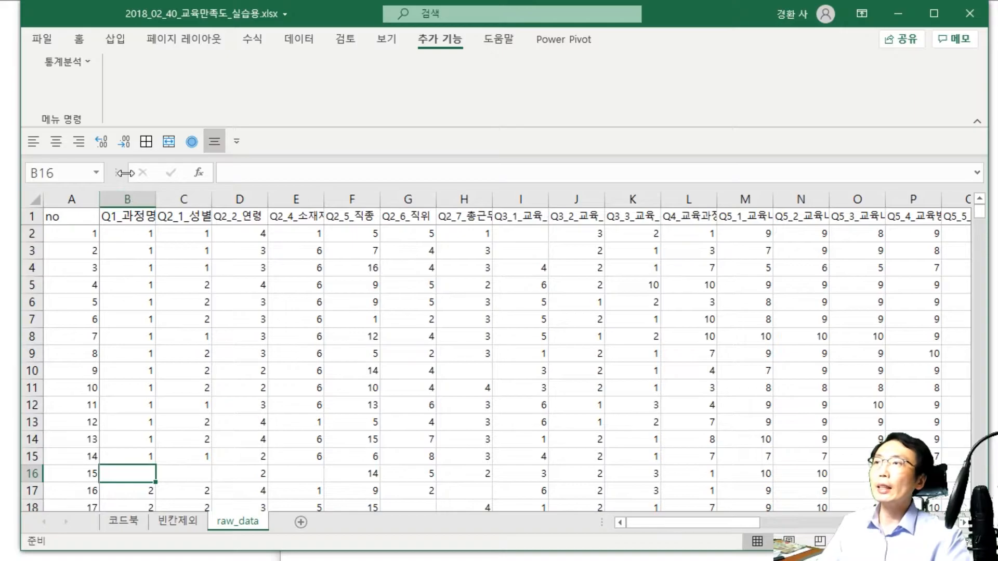
# Check the numbering in column A down to its last record and set the header in cell A1 to index.
pyautogui.click(74, 233)
pyautogui.hotkey('ctrl', 'Down')
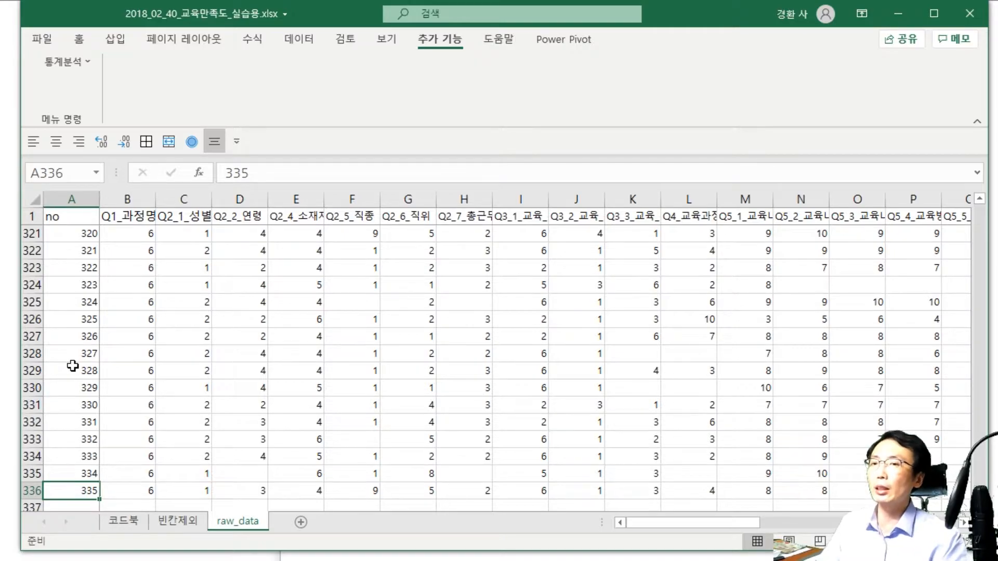
pyautogui.hotkey('ctrl', 'Up')
pyautogui.press('Down')
pyautogui.press('Up')
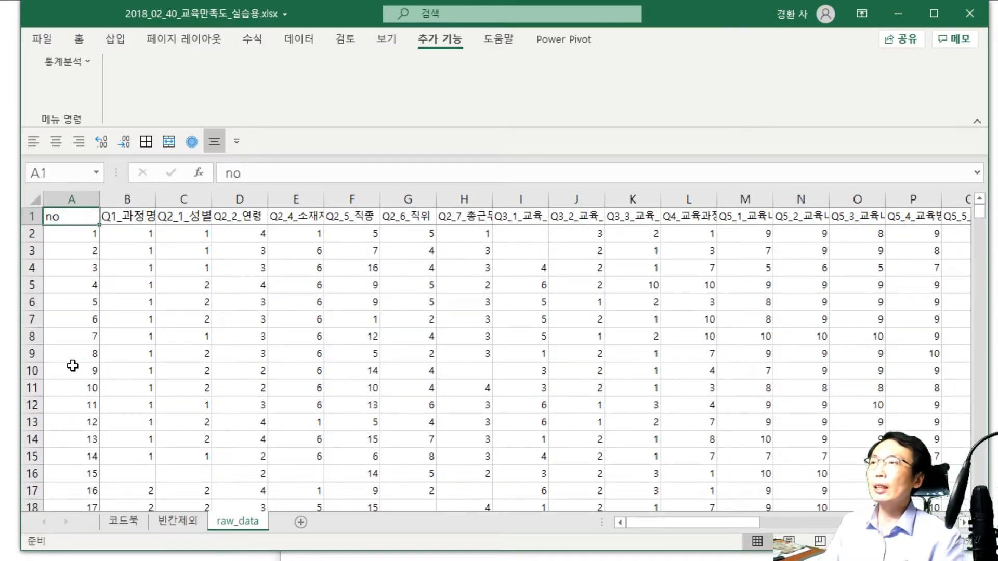
pyautogui.write('index')
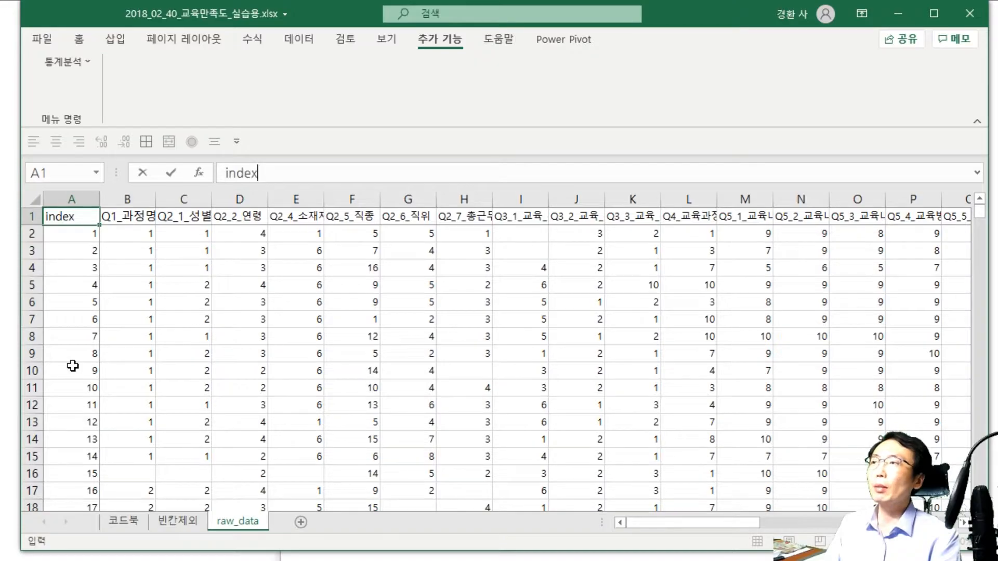
pyautogui.press('Return')
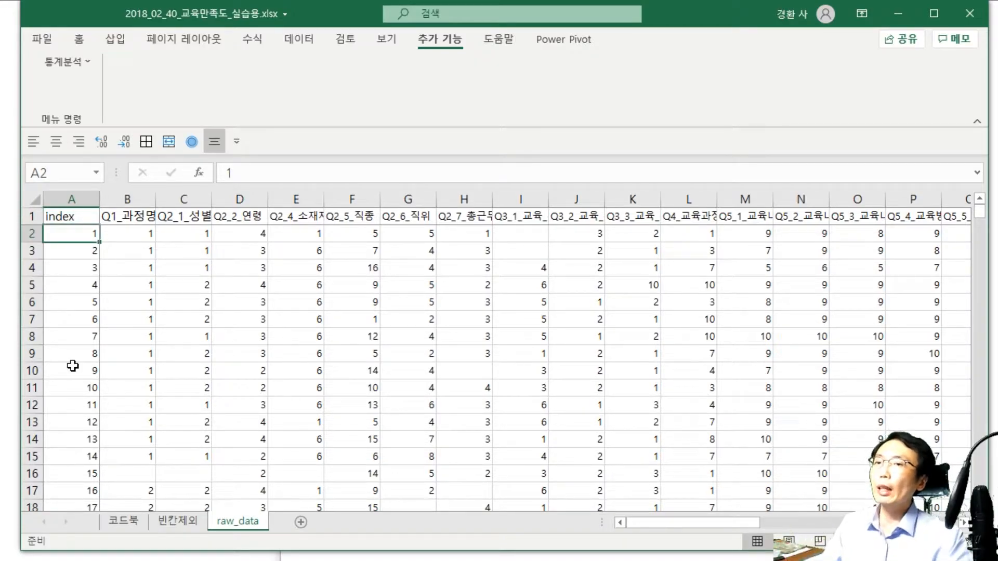
# Clear the index numbers in column A from cell A4 down to row 336.
pyautogui.press('Down')
pyautogui.press('Down')
pyautogui.hotkey('ctrl', 'shift', 'Down')
pyautogui.press('Delete')
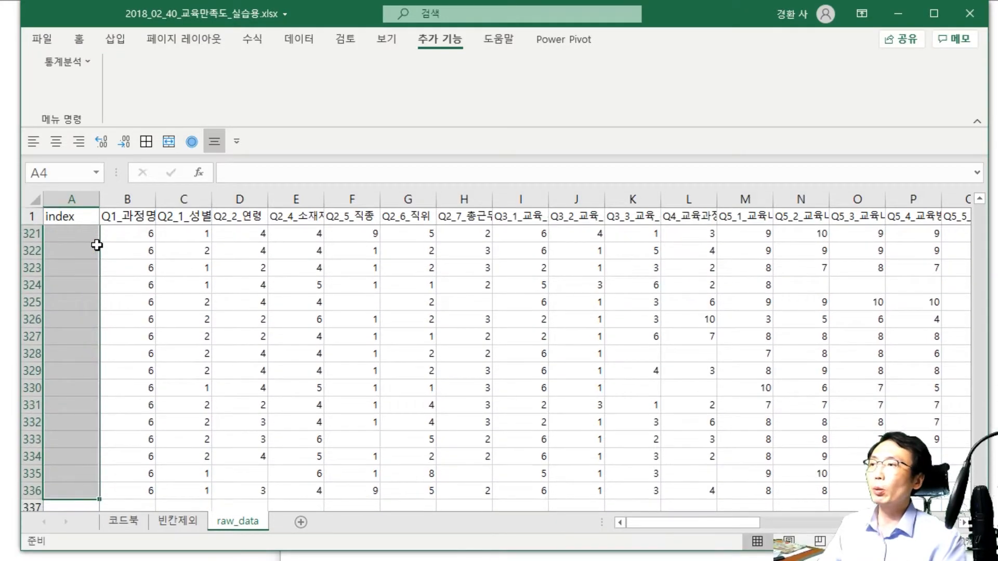
# Fill the index series down column A to row 336 from the values 1 and 2 in A2:A3, and check its end.
pyautogui.press('Up')
pyautogui.press('Up')
pyautogui.press('Up')
pyautogui.press('Down')
pyautogui.press('Down')
pyautogui.moveTo(95, 237); pyautogui.dragTo(99, 250)
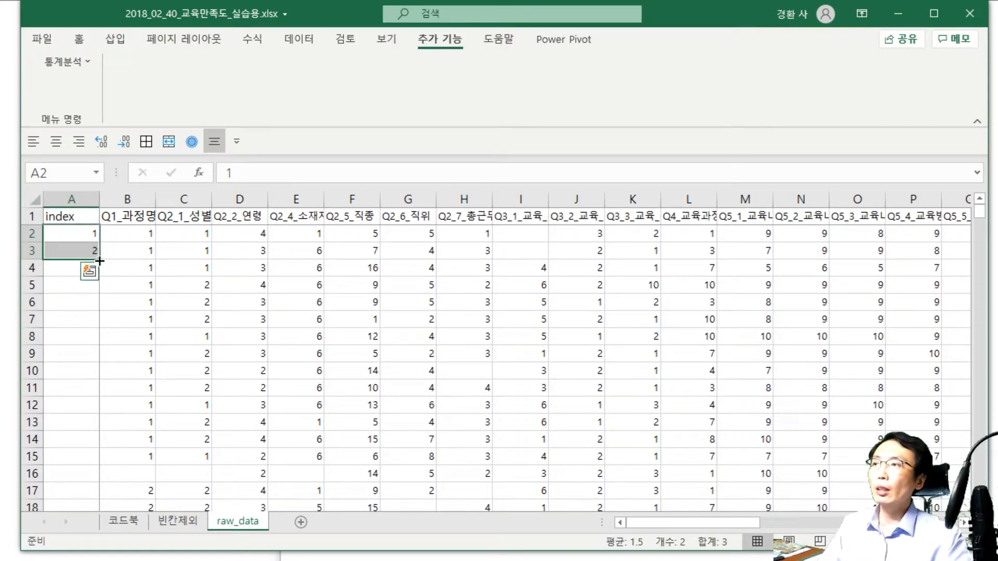
pyautogui.doubleClick(98, 260)
pyautogui.click(83, 266)
pyautogui.hotkey('ctrl', 'Down')
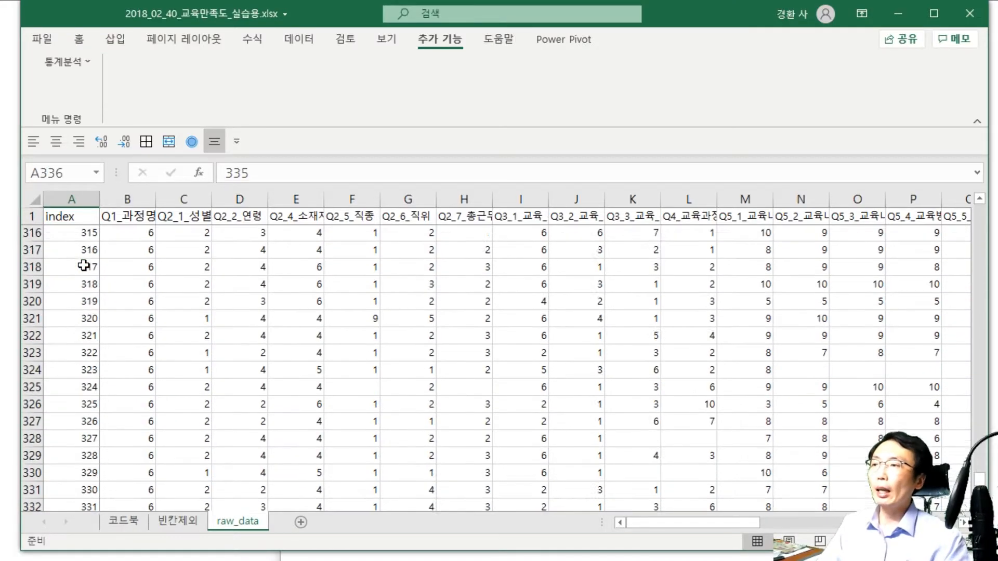
pyautogui.scroll(-3, 72, 287)
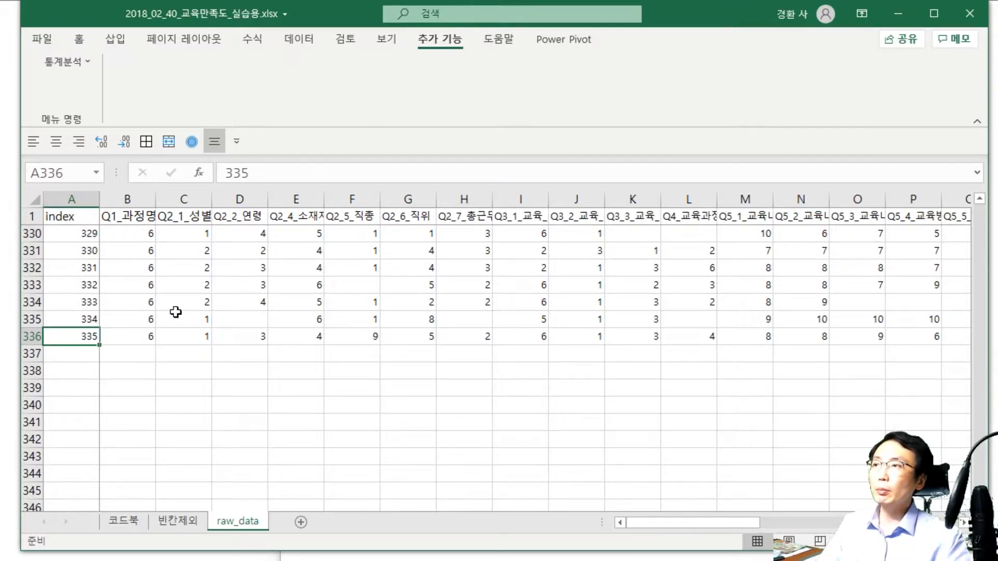
# Clear the index numbers in cells A335:A336 and insert a blank row above the last record at row 336.
pyautogui.moveTo(81, 318); pyautogui.dragTo(80, 329)
pyautogui.press('Delete')
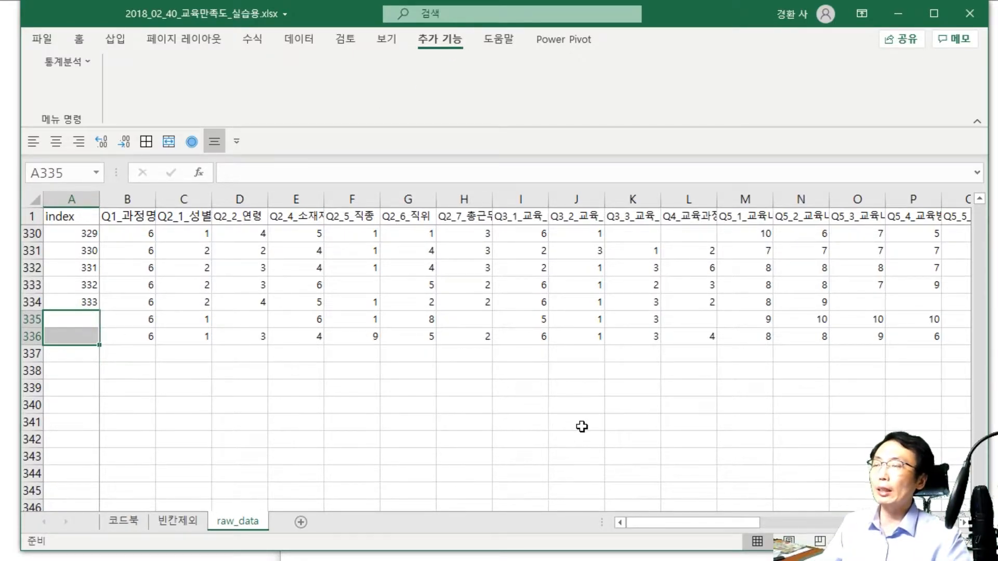
pyautogui.click(32, 354)
pyautogui.click(32, 331)
pyautogui.hotkey('ctrl', 'shift', '=')
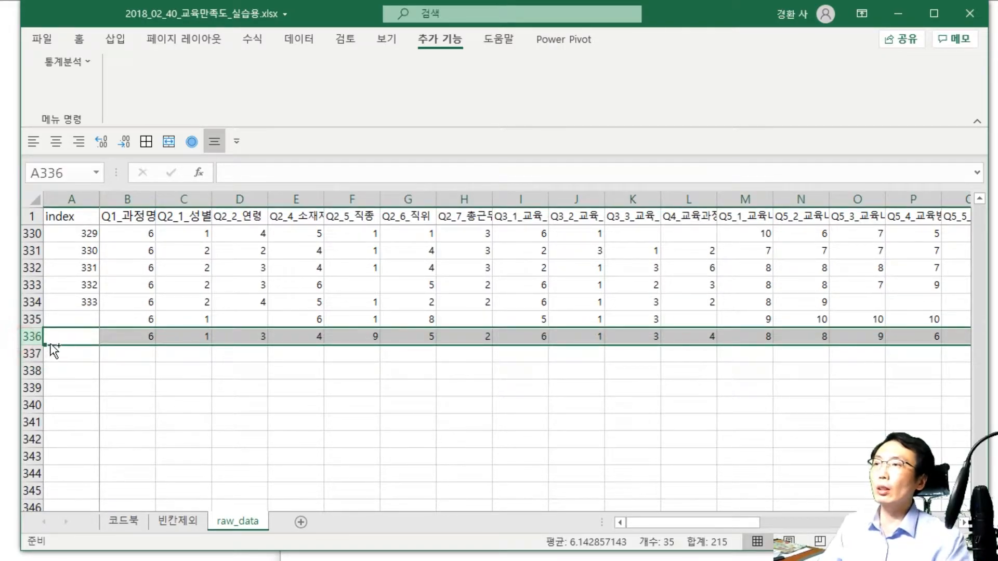
pyautogui.click(405, 304)
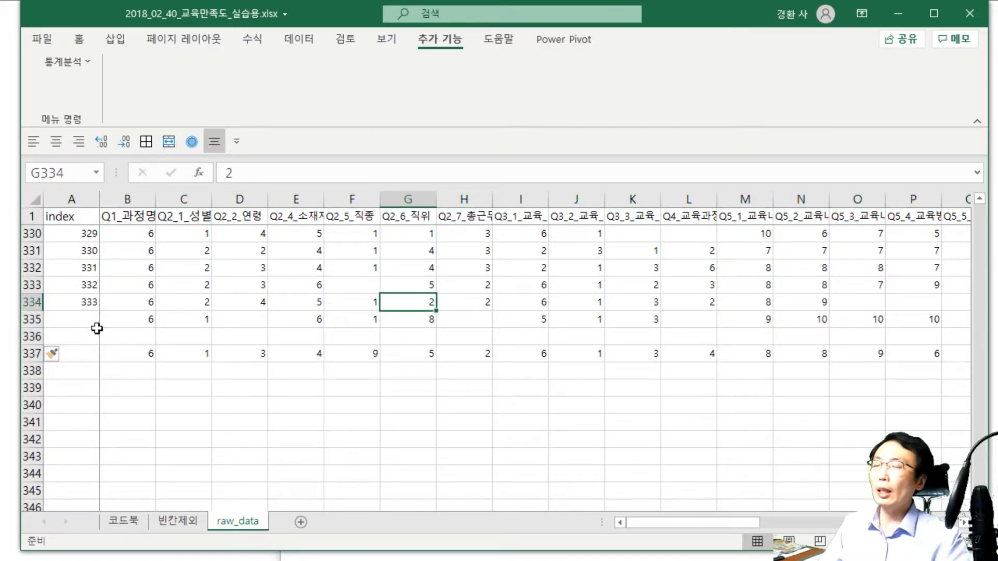
# Delete the blank row 336 and refill the index series in column A down to row 336.
pyautogui.click(49, 338)
pyautogui.hotkey('shift', 'space')
pyautogui.hotkey('ctrl', '-')
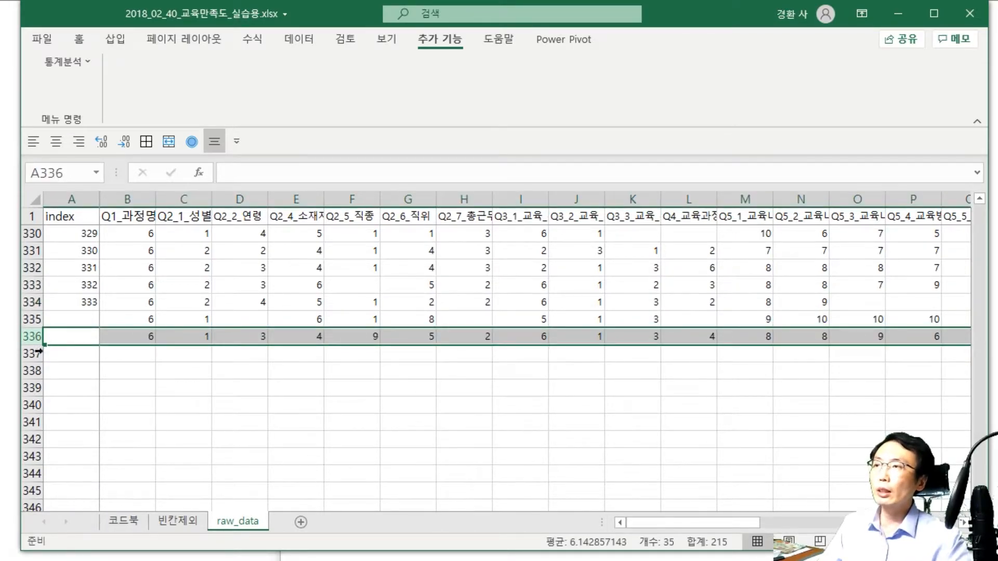
pyautogui.moveTo(89, 285); pyautogui.dragTo(94, 334)
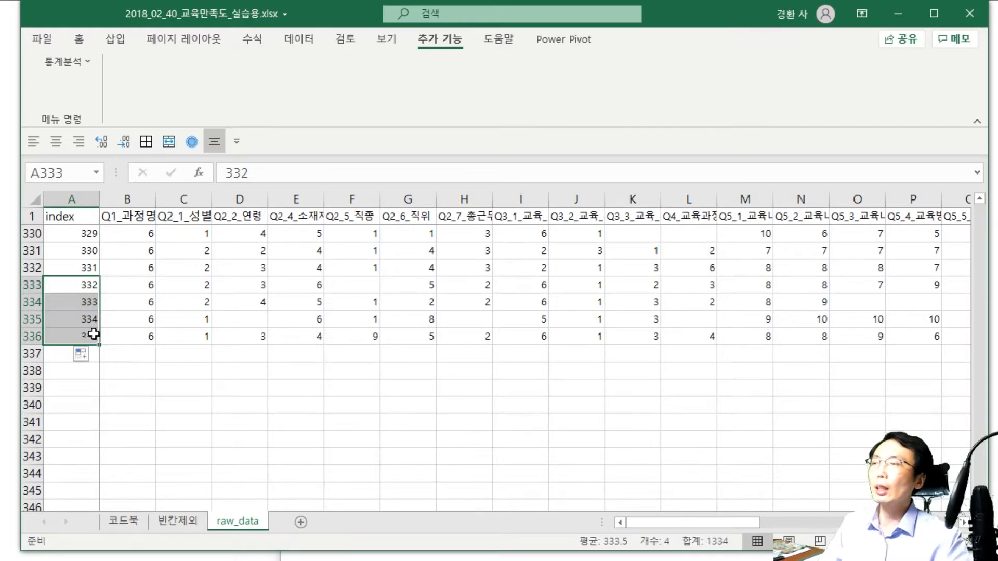
pyautogui.click(95, 335)
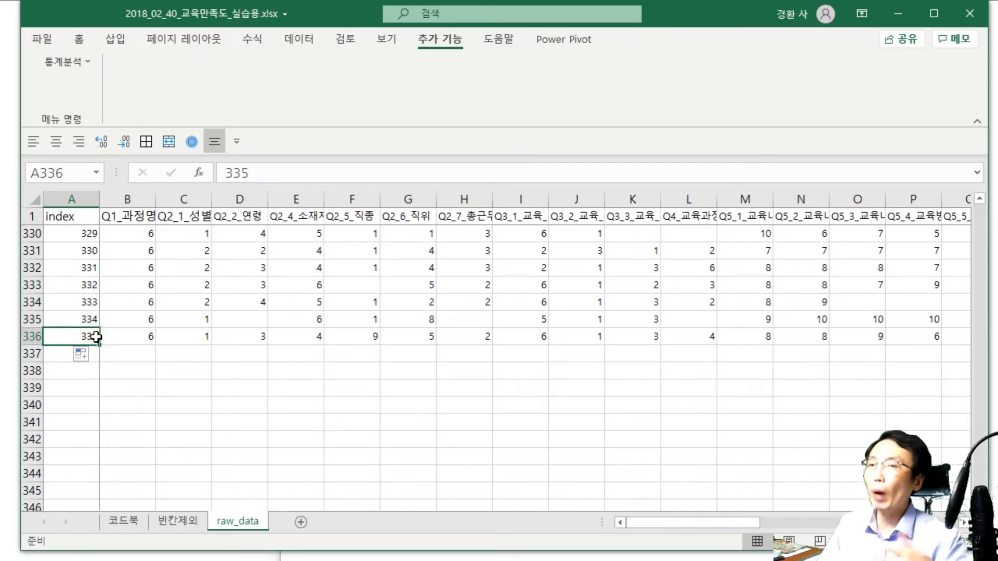
# Examine the header names in row 1 from index through the last column and the empty cells beyond them.
pyautogui.hotkey('ctrl', 'Up')
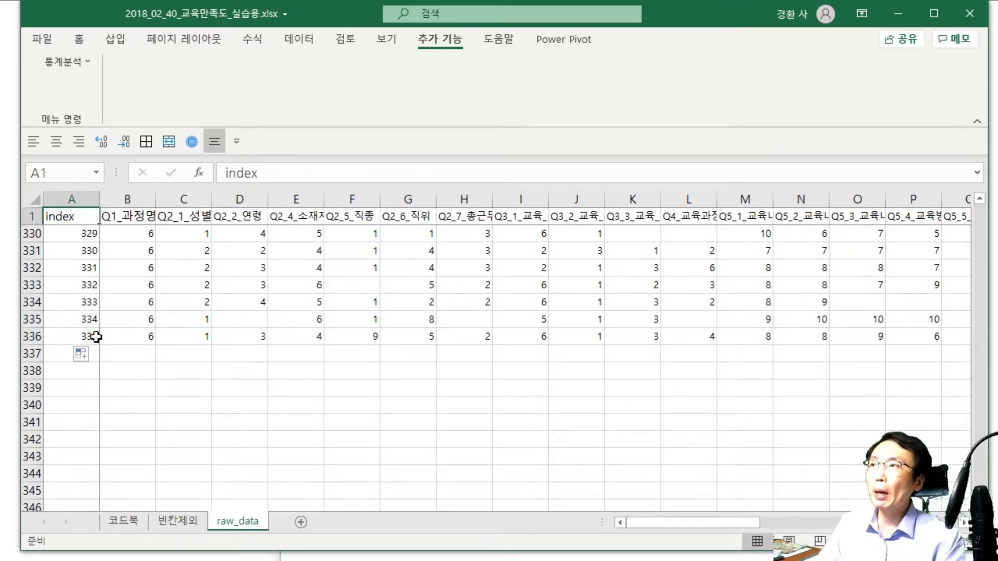
pyautogui.press('Down')
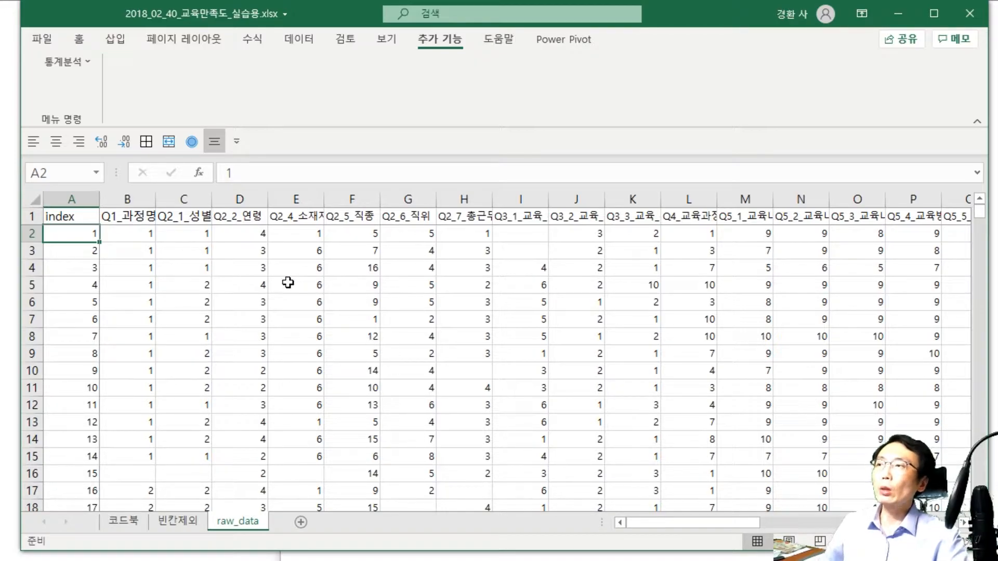
pyautogui.click(92, 211)
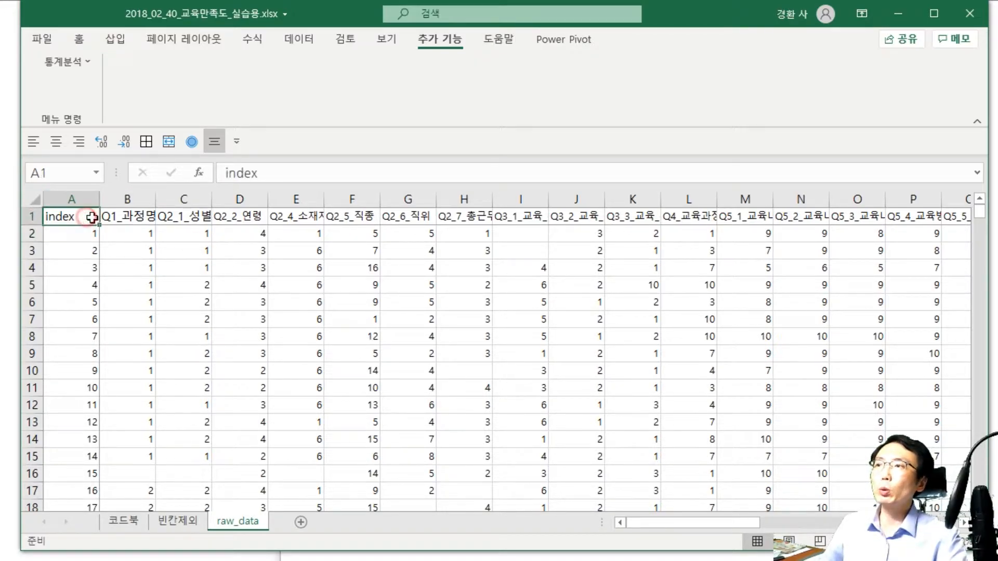
pyautogui.click(169, 216)
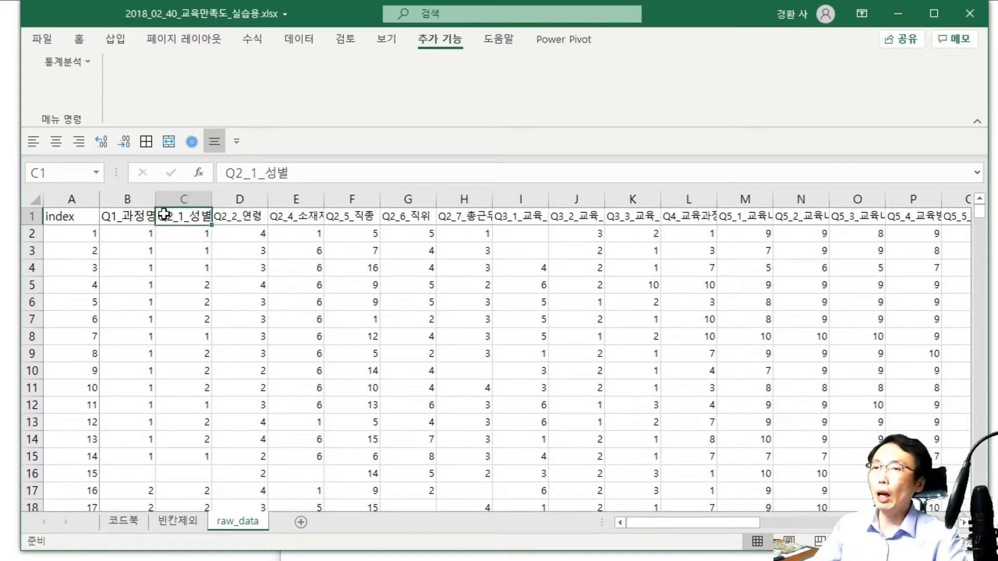
pyautogui.click(127, 216)
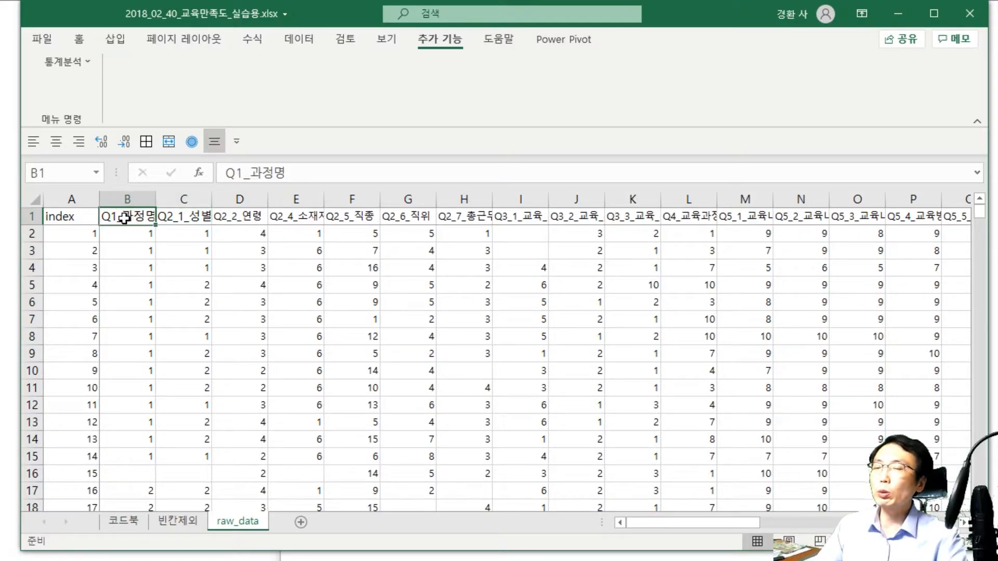
pyautogui.click(94, 235)
pyautogui.press('Up')
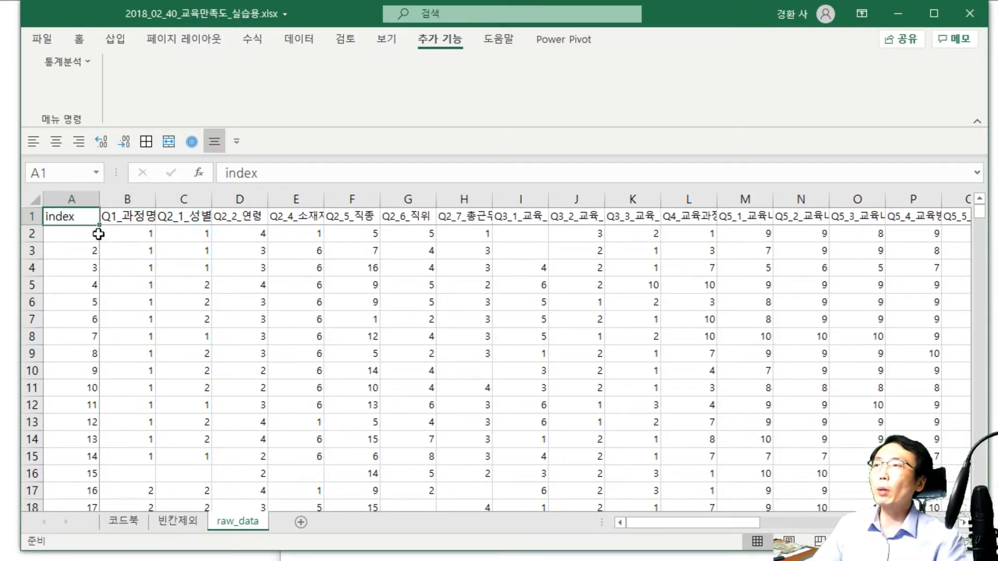
pyautogui.hotkey('ctrl', 'Right')
pyautogui.press('Right')
pyautogui.press('Right')
pyautogui.press('Right')
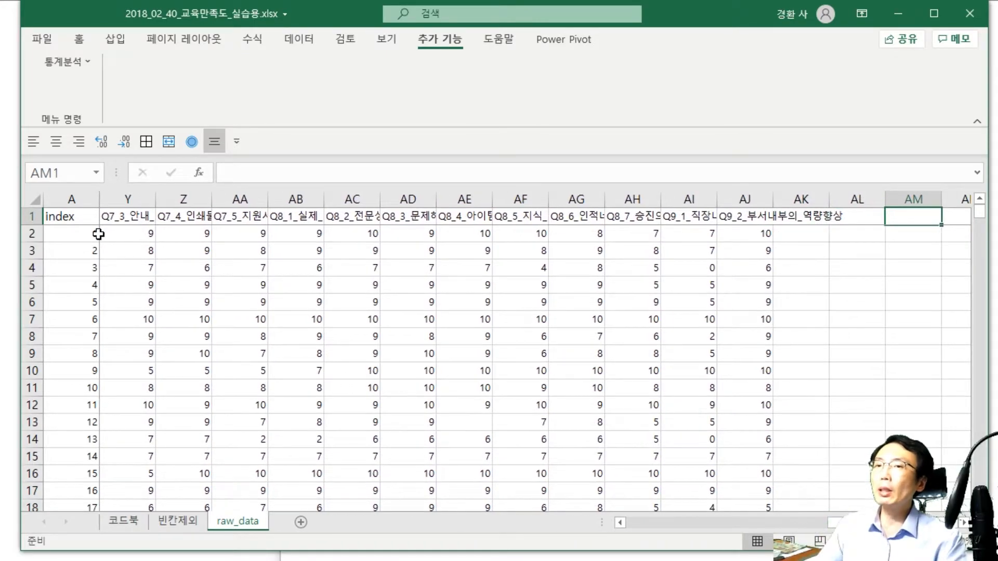
pyautogui.hotkey('ctrl', 'Home')
pyautogui.press('Left')
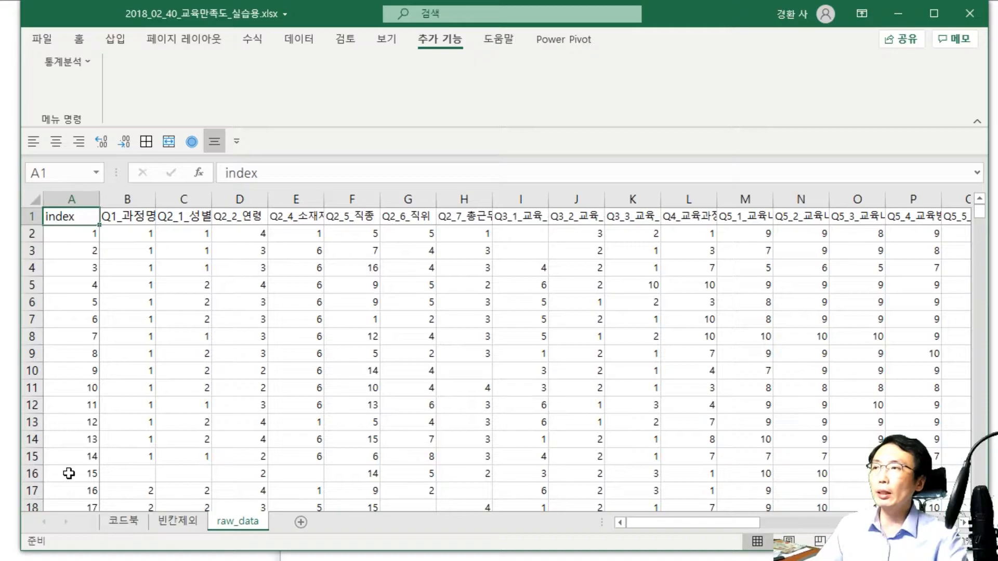
# Check the index column in column A from its first number down to its last record at row 336.
pyautogui.click(60, 197)
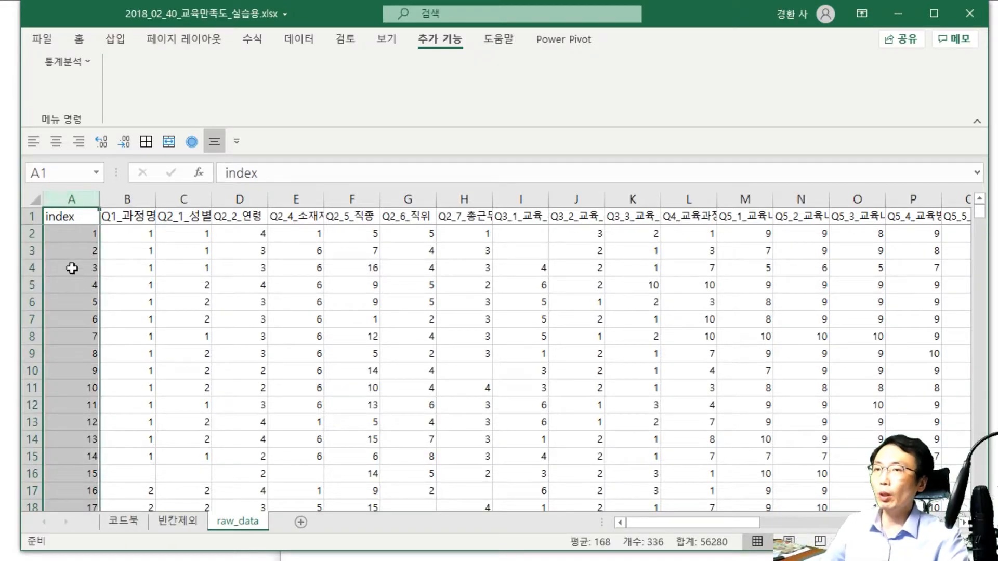
pyautogui.click(78, 240)
pyautogui.hotkey('ctrl', 'Down')
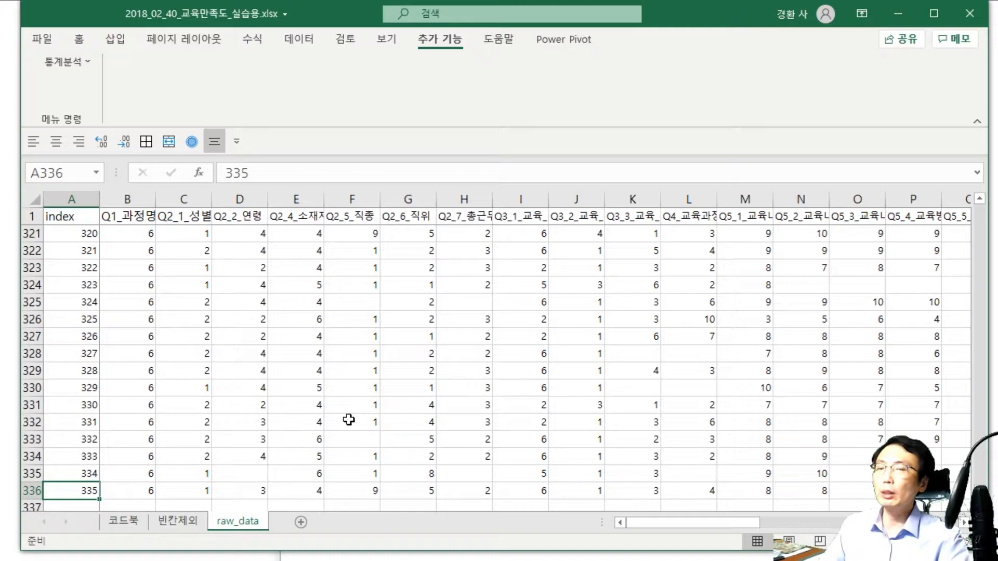
pyautogui.click(202, 404)
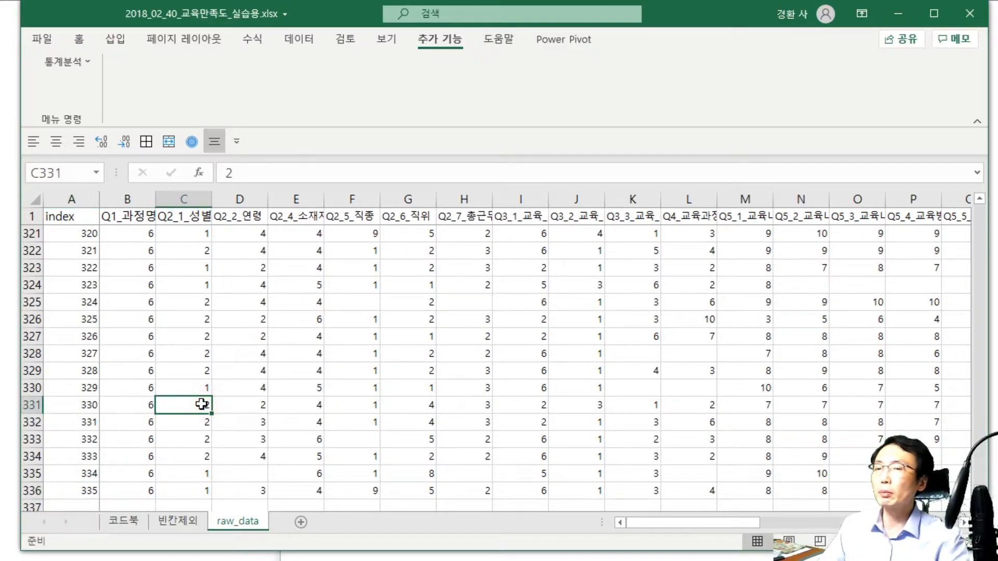
pyautogui.hotkey('ctrl', 'Up')
pyautogui.hotkey('ctrl', 'Up')
pyautogui.hotkey('ctrl', 'Left')
pyautogui.hotkey('ctrl', 'Up')
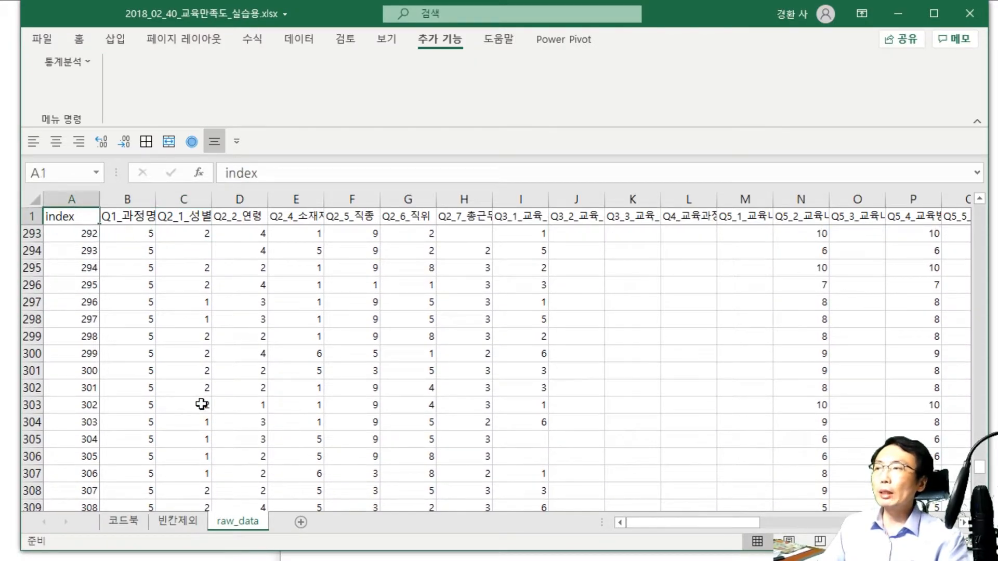
pyautogui.press('Down')
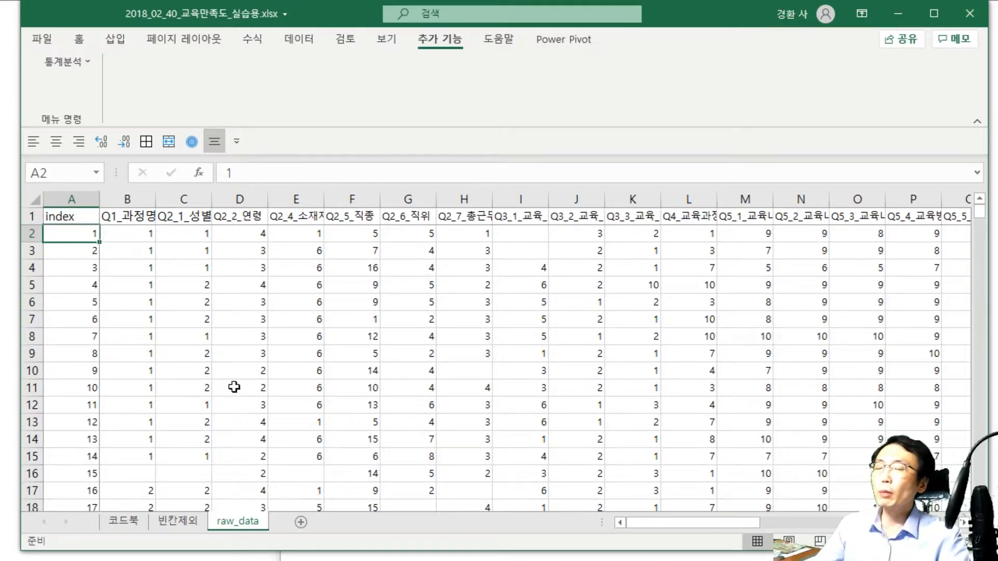
# Clear the Q2_1_성별 value in cell C3 and the Q2_2_연령 value in cell D4 of raw_data.
pyautogui.click(128, 196)
pyautogui.click(184, 198)
pyautogui.click(193, 251)
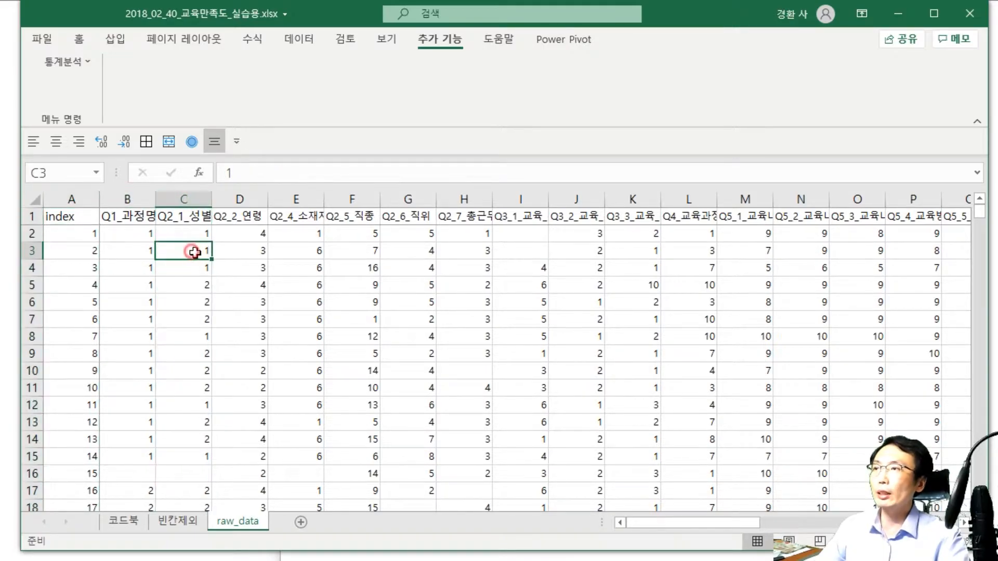
pyautogui.press('Right')
pyautogui.press('Down')
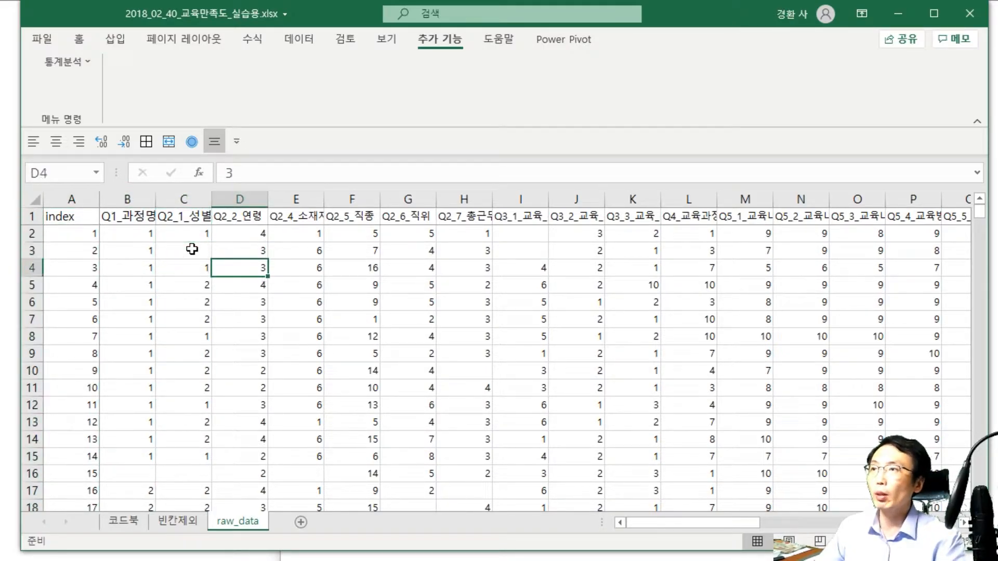
# Examine the Q1_과정명 and Q2_1_성별 columns together, including the missing value in row 3.
pyautogui.click(142, 198)
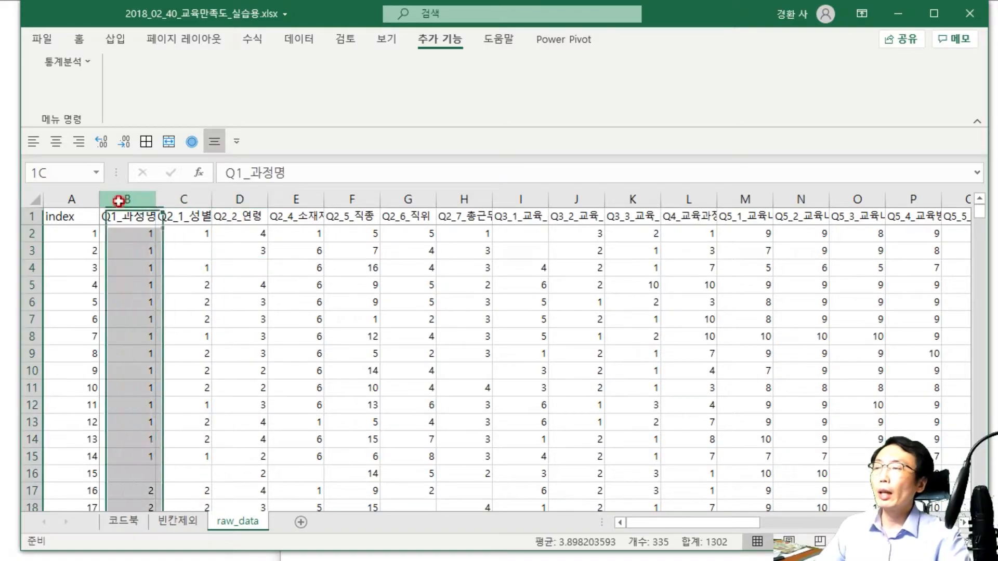
pyautogui.click(179, 199)
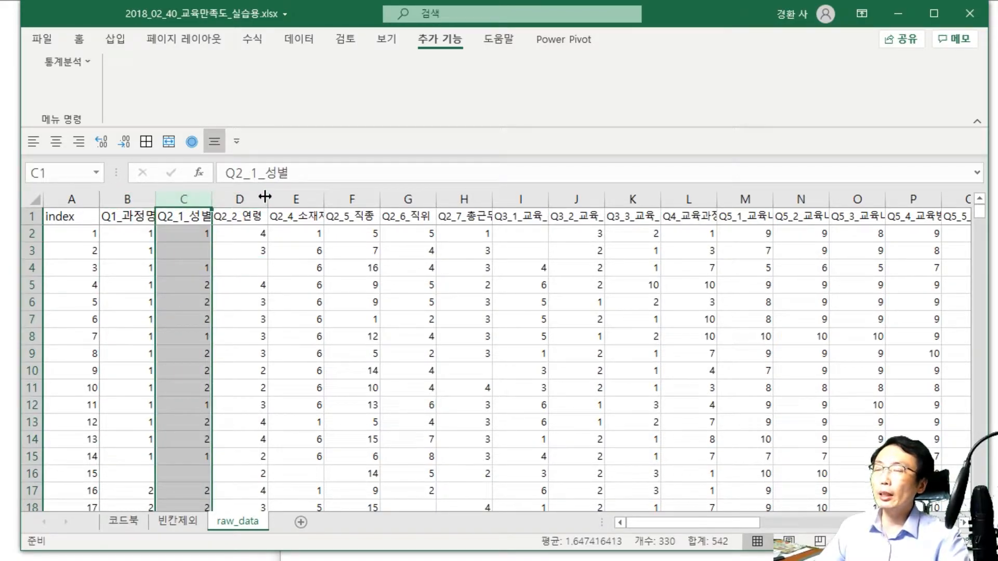
pyautogui.click(204, 203)
pyautogui.moveTo(128, 201); pyautogui.dragTo(201, 199)
pyautogui.moveTo(133, 205); pyautogui.dragTo(203, 211)
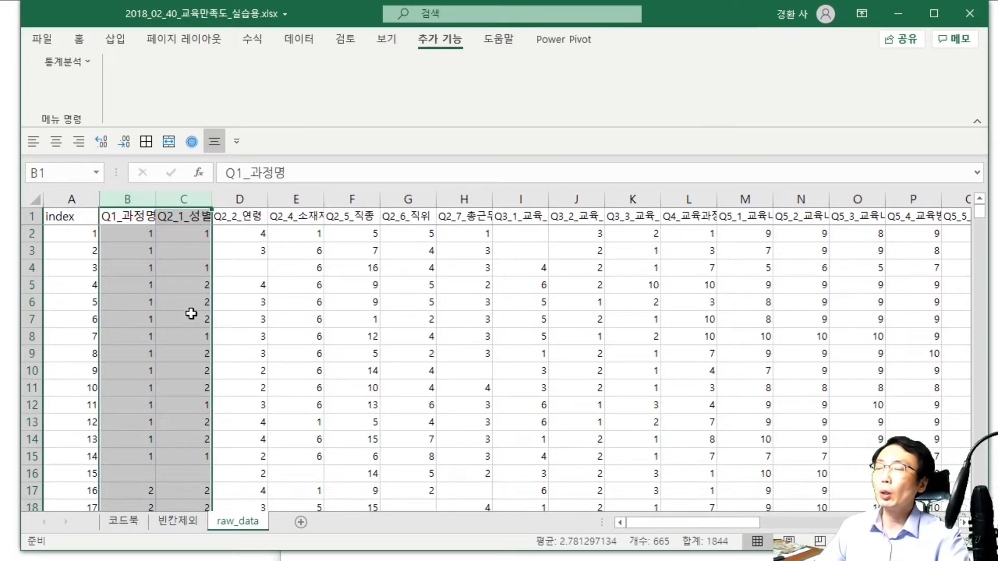
pyautogui.click(199, 248)
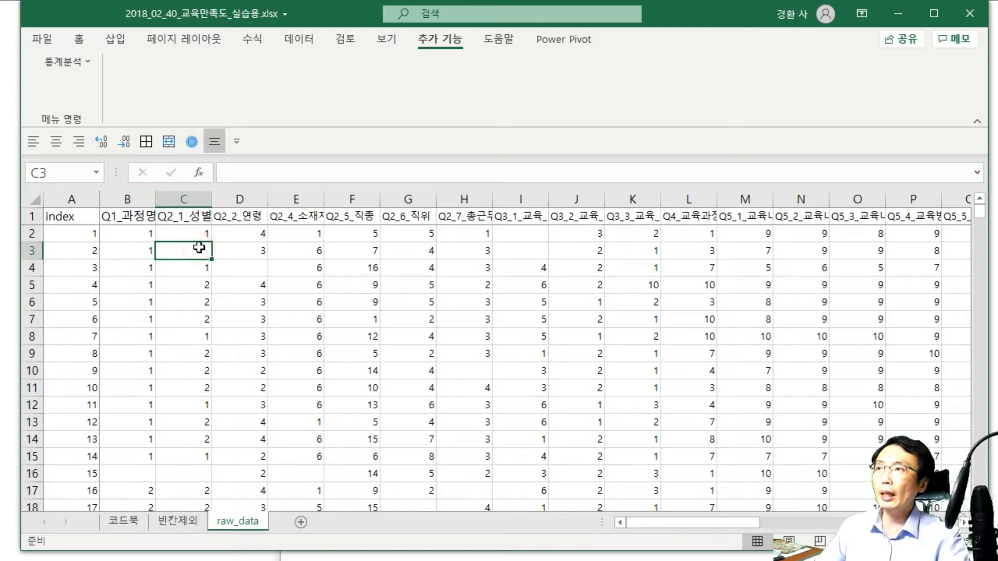
pyautogui.click(34, 250)
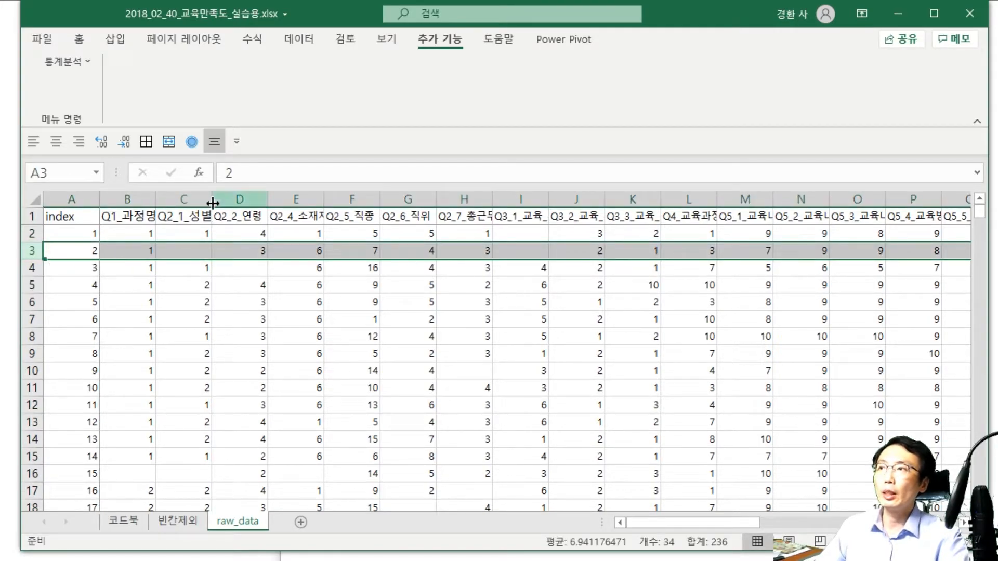
# Copy columns B through D of raw_data into a new sheet and clear the pasted Q2_2_연령 column there.
pyautogui.moveTo(129, 199); pyautogui.dragTo(224, 196)
pyautogui.hotkey('ctrl', 'c')
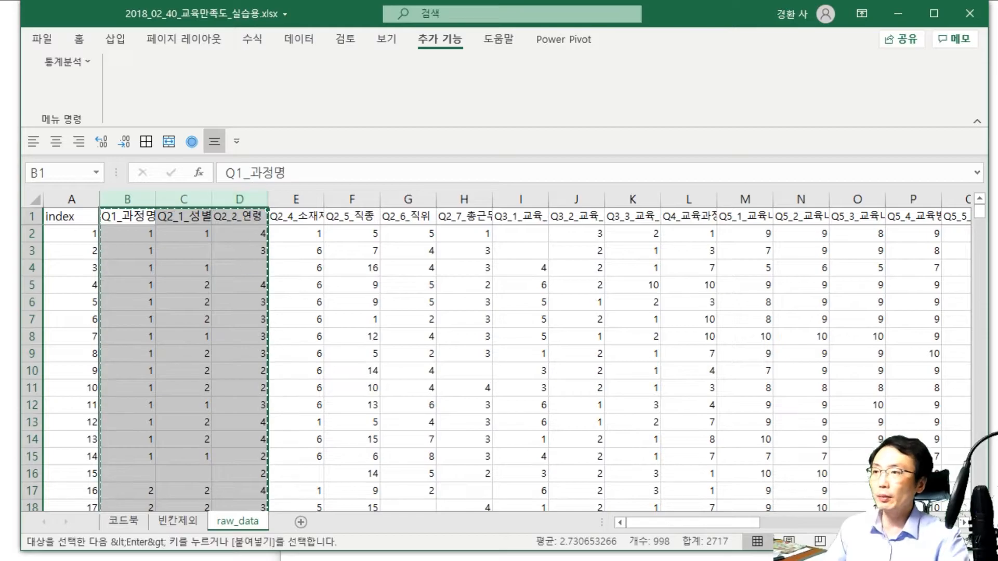
pyautogui.click(301, 522)
pyautogui.hotkey('ctrl', 'v')
pyautogui.click(284, 288)
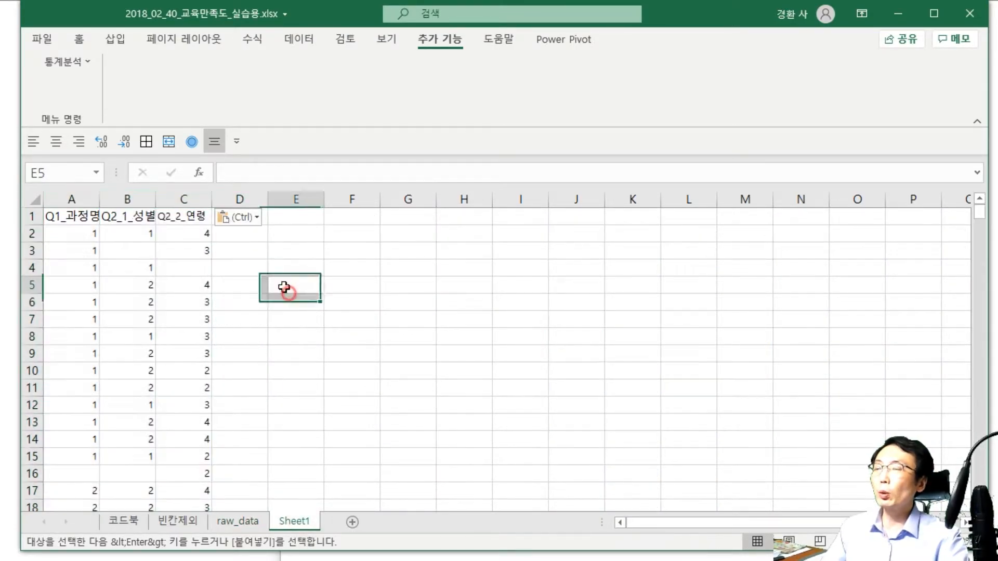
pyautogui.click(187, 197)
pyautogui.press('Delete')
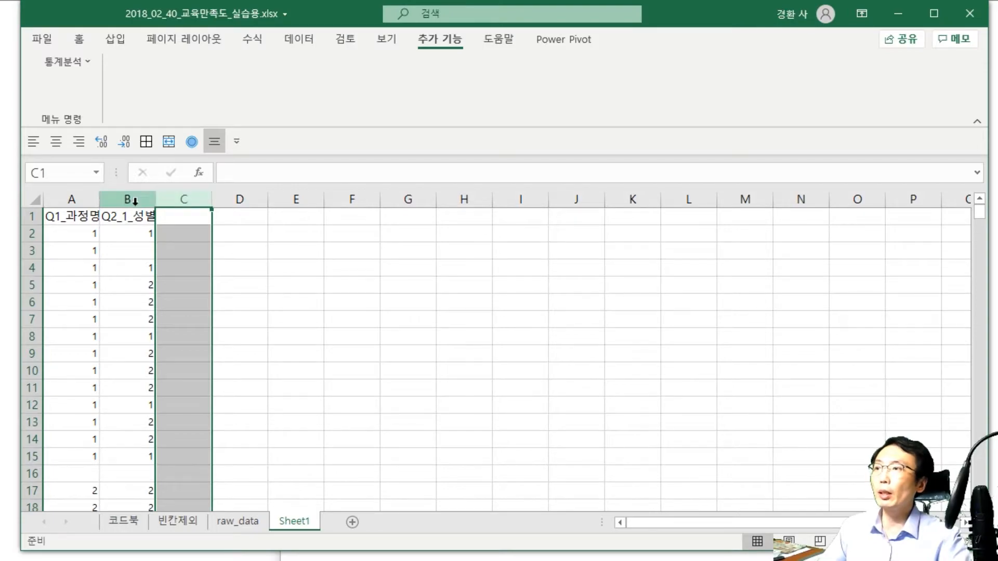
# Delete row 3 and the blank row 15 from the two-column data in the new sheet.
pyautogui.click(26, 250)
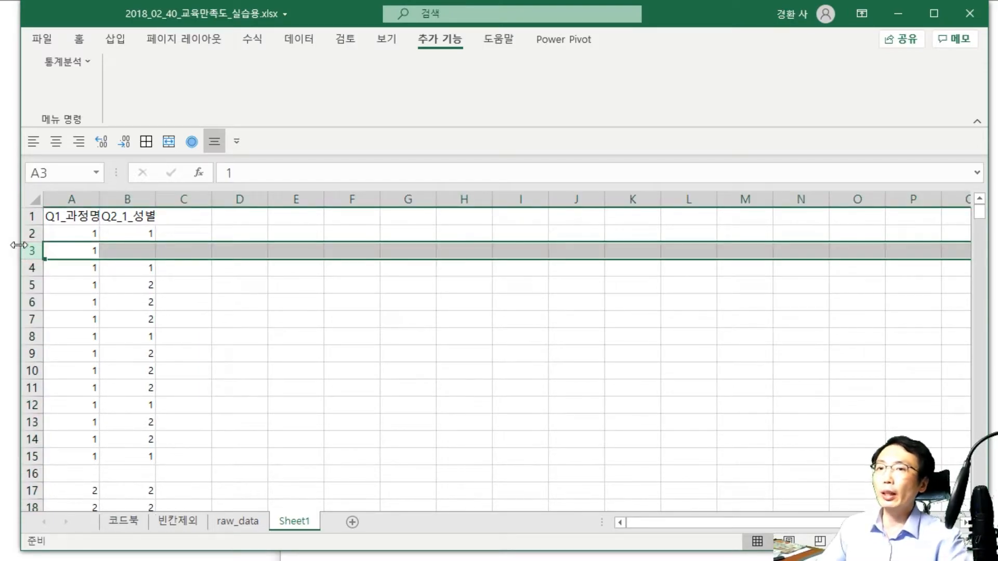
pyautogui.hotkey('ctrl', '-')
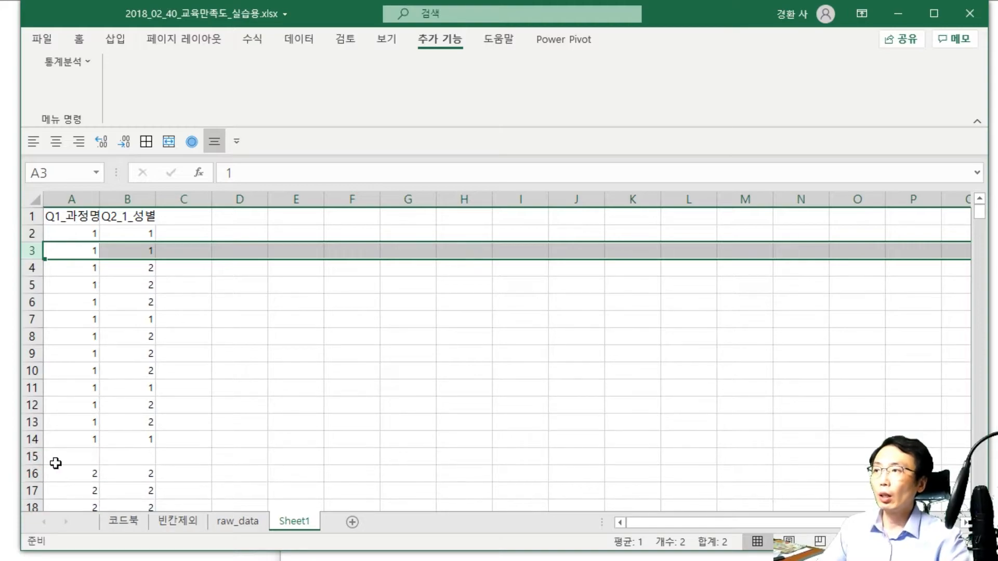
pyautogui.click(27, 457)
pyautogui.hotkey('ctrl', '-')
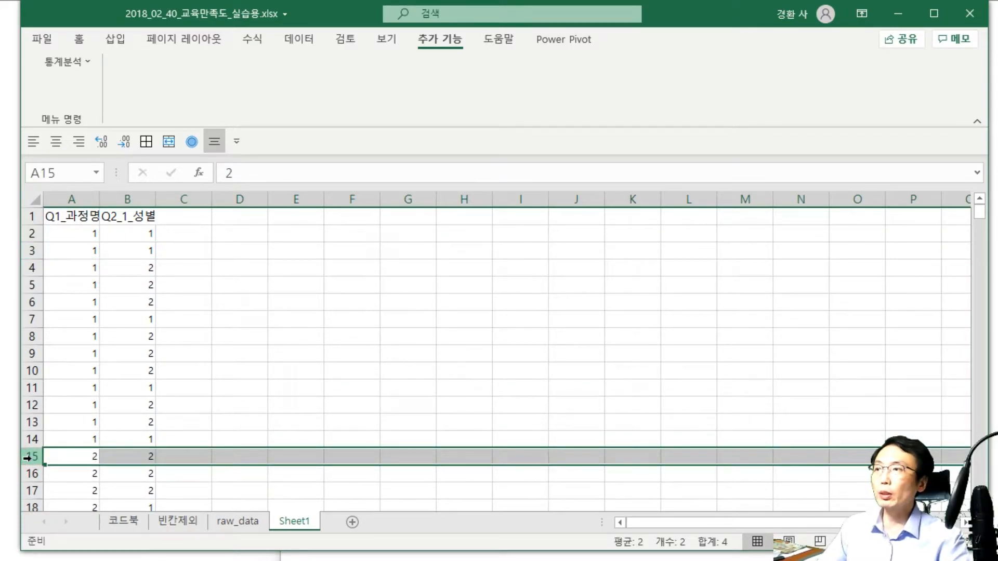
# Check column A of the new sheet down to its end, clear the Q1_과정명 value in cell A5 and examine row 5.
pyautogui.press('Right')
pyautogui.press('Left')
pyautogui.hotkey('ctrl', 'Down')
pyautogui.scroll(6, 92, 401)
pyautogui.click(87, 359)
pyautogui.hotkey('ctrl', 'Home')
pyautogui.press('Down')
pyautogui.press('Down')
pyautogui.press('Down')
pyautogui.press('Down')
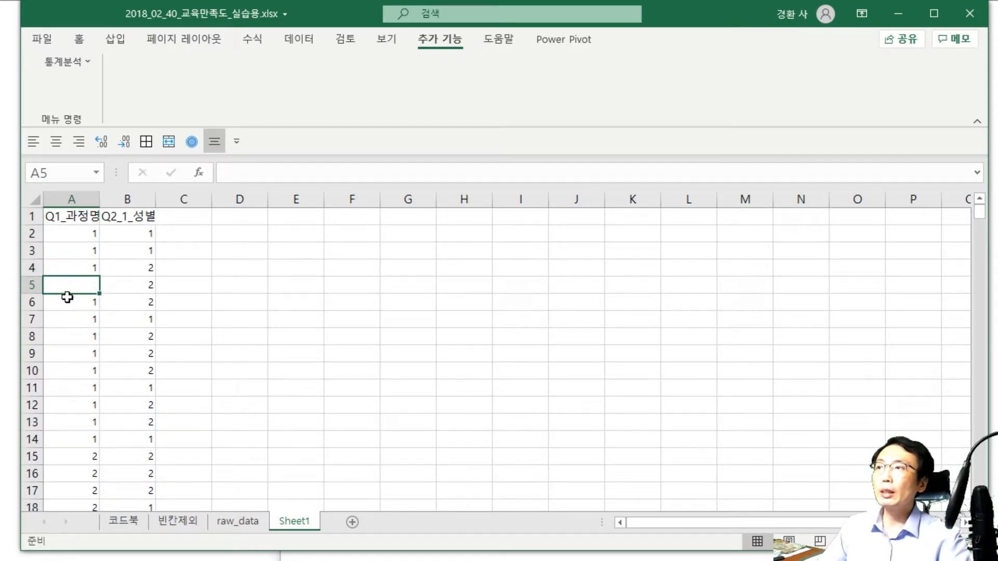
pyautogui.click(32, 286)
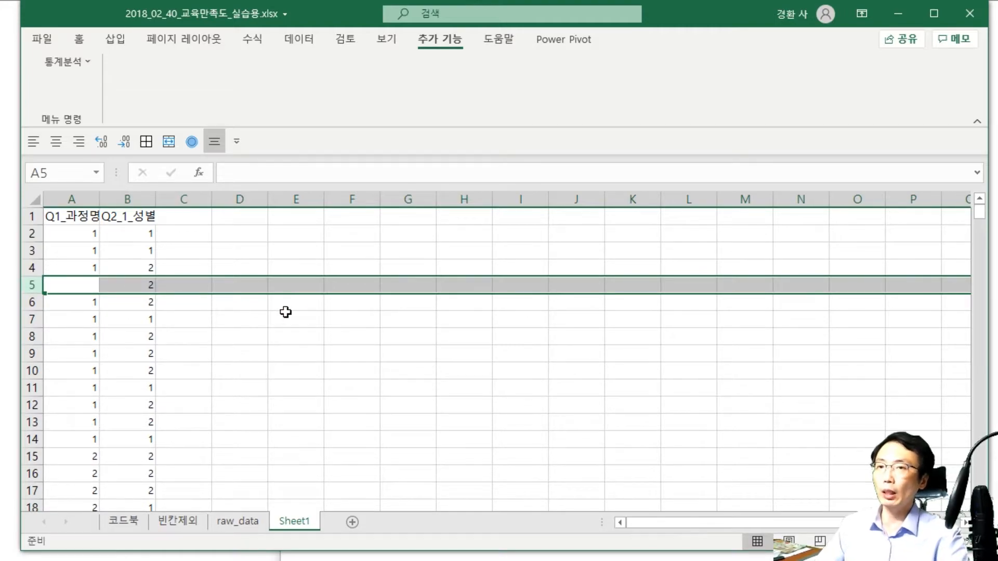
pyautogui.click(182, 336)
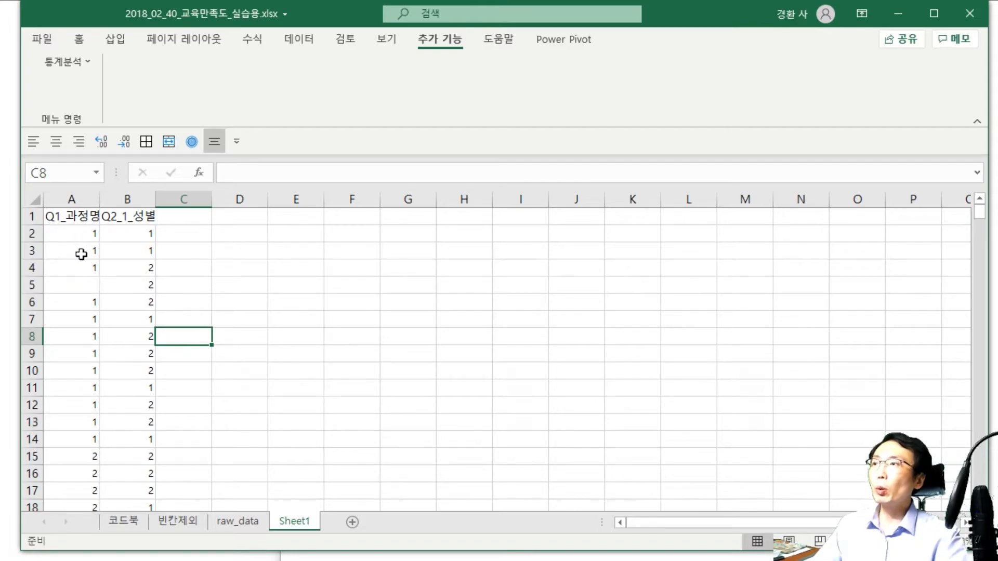
# Examine row 5 with its missing Q1_과정명 value and the whole Q1_과정명 column in Sheet1.
pyautogui.click(78, 289)
pyautogui.click(139, 286)
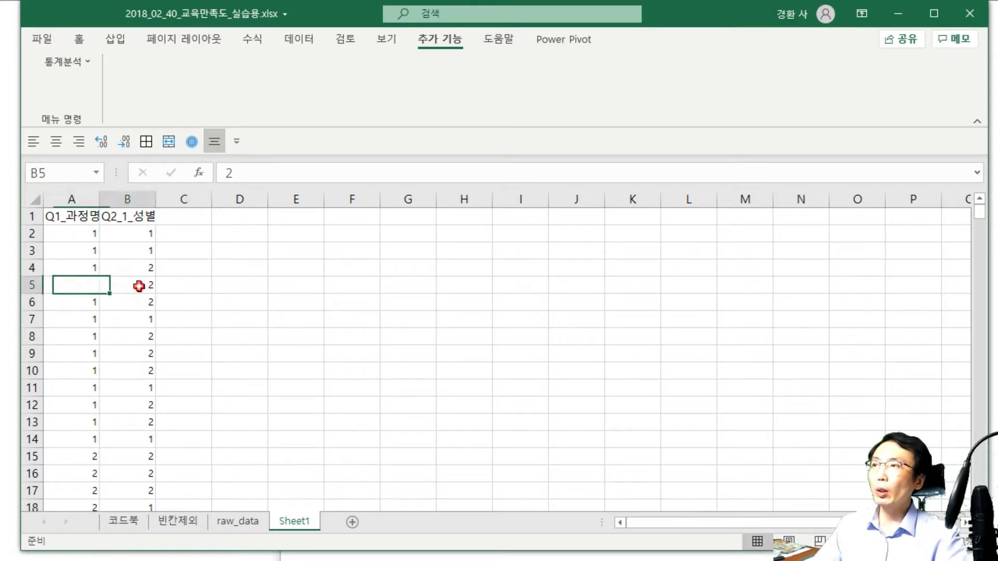
pyautogui.click(25, 285)
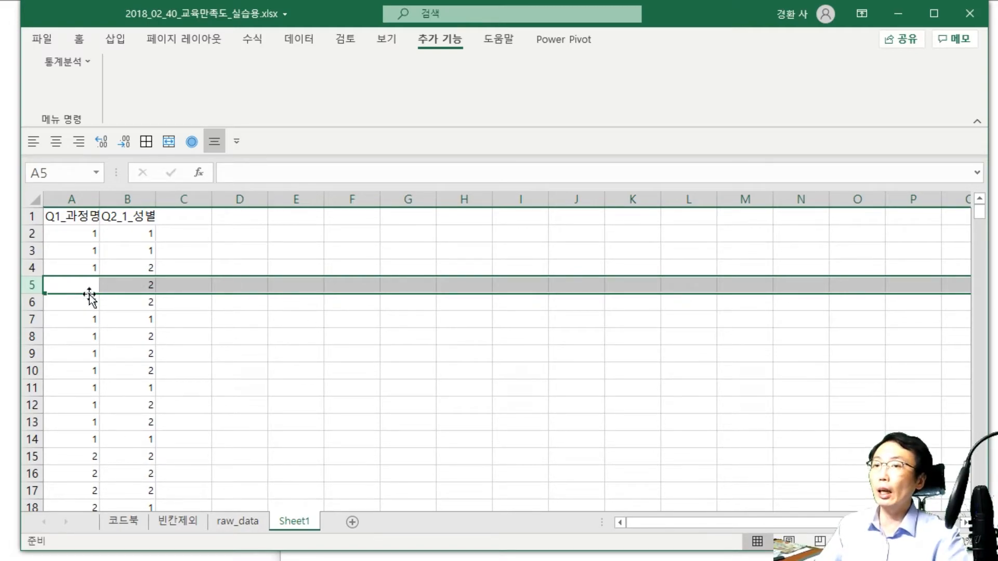
pyautogui.click(91, 199)
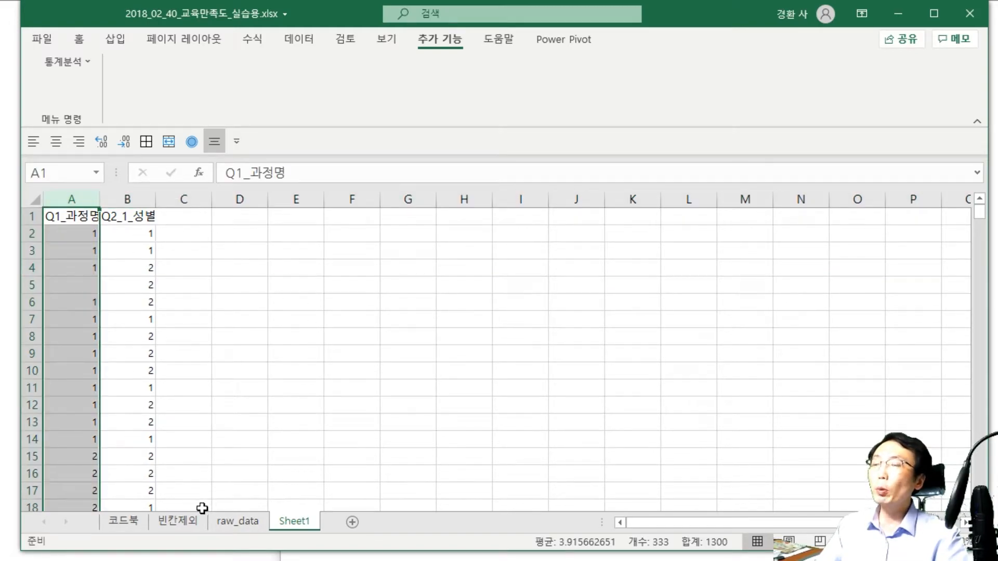
# Copy columns B through D of raw_data into Sheet1 starting at cell A1 and review the three columns together.
pyautogui.click(243, 521)
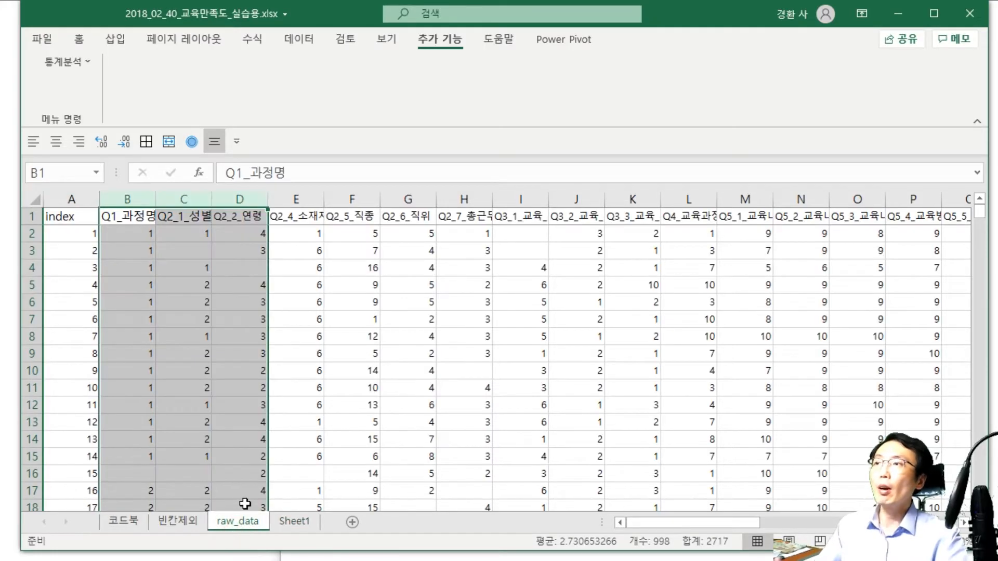
pyautogui.click(286, 319)
pyautogui.moveTo(138, 199); pyautogui.dragTo(234, 202)
pyautogui.hotkey('ctrl', 'c')
pyautogui.click(285, 522)
pyautogui.click(78, 216)
pyautogui.hotkey('ctrl', 'v')
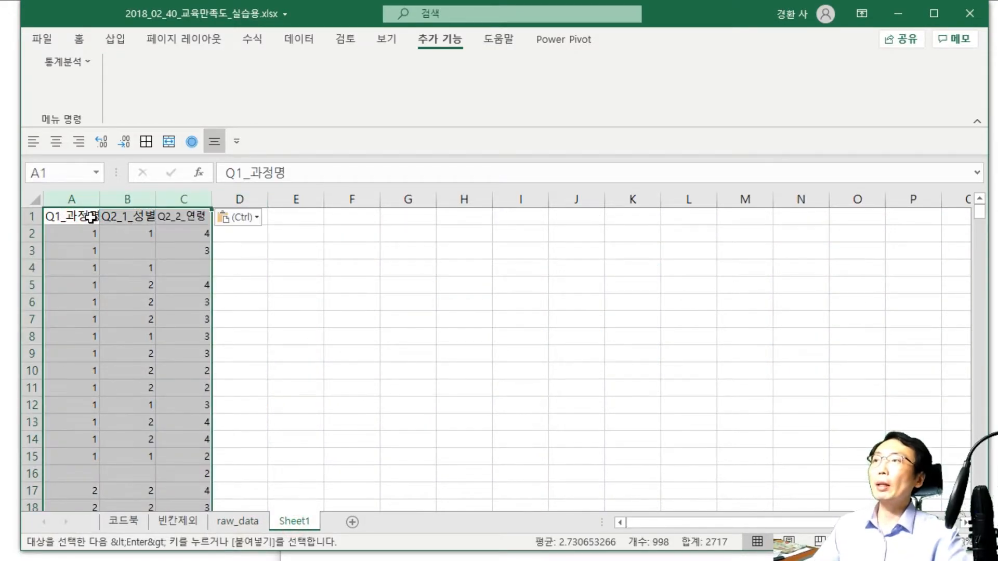
pyautogui.moveTo(77, 199); pyautogui.dragTo(206, 228)
pyautogui.click(296, 301)
pyautogui.moveTo(72, 200); pyautogui.dragTo(194, 197)
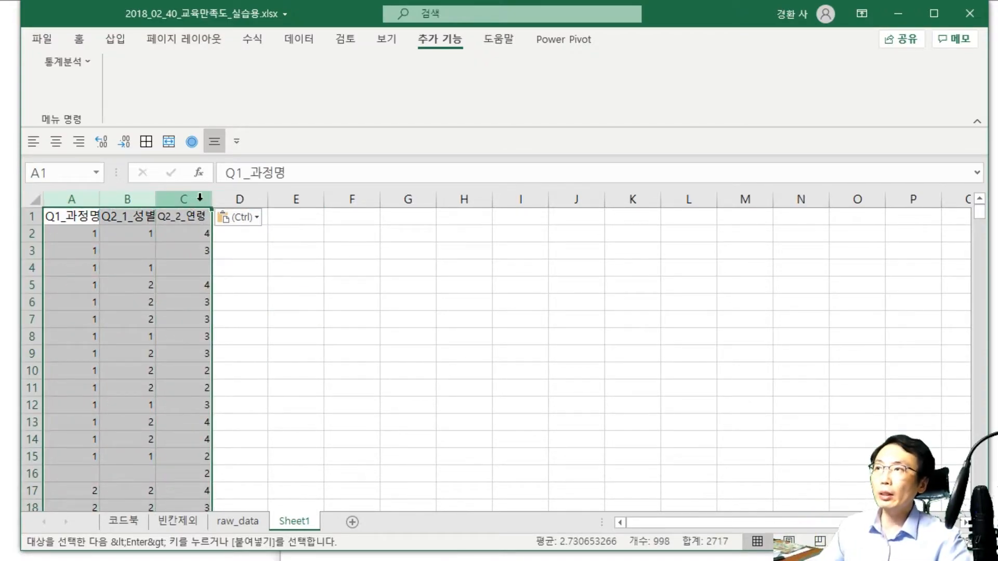
# Delete every row with a missing value near the start of Sheet1's three-column data: rows 3 and 4, the resulting row 5 and the resulting row 13.
pyautogui.click(288, 251)
pyautogui.click(30, 249)
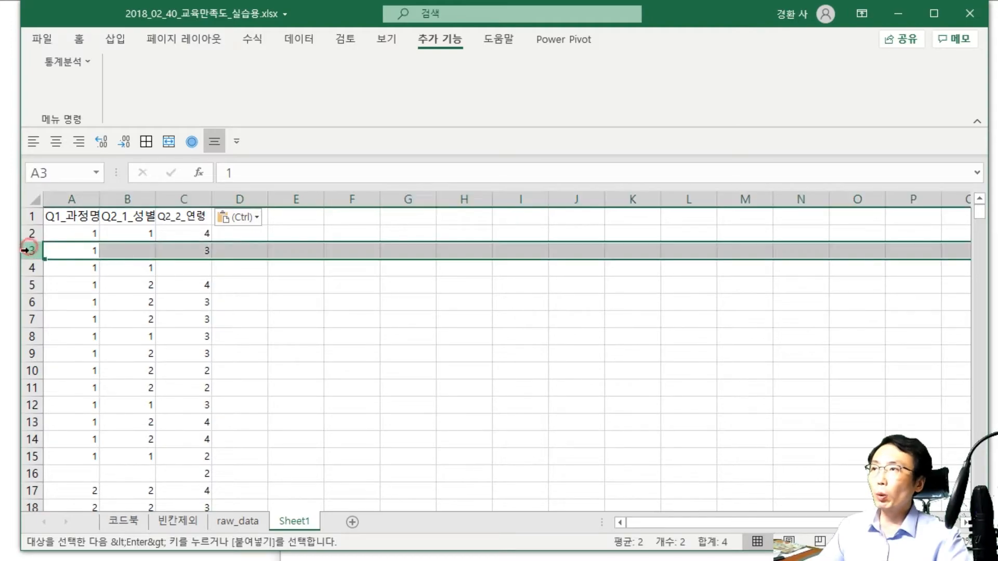
pyautogui.hotkey('ctrl', '-')
pyautogui.hotkey('ctrl', '-')
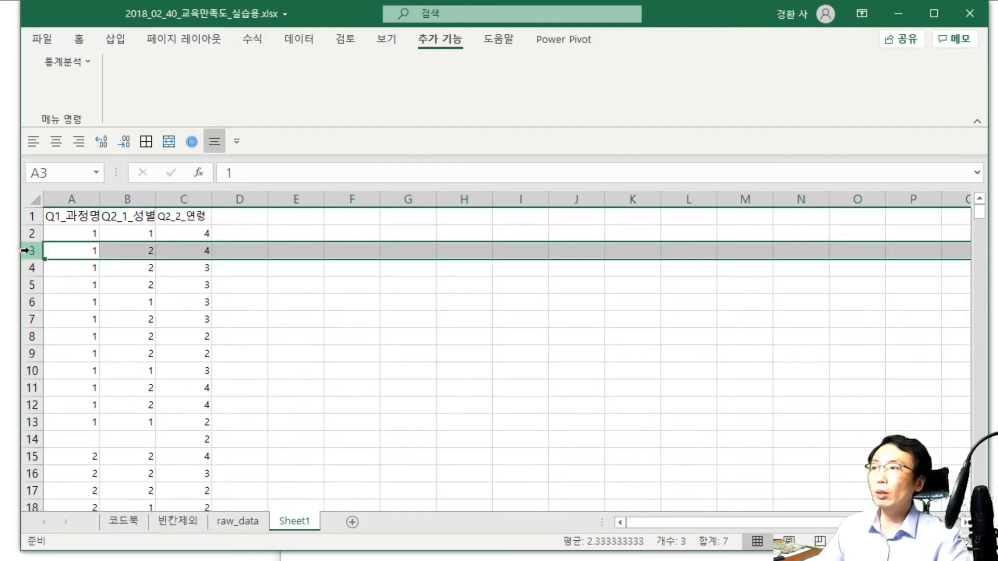
pyautogui.click(58, 281)
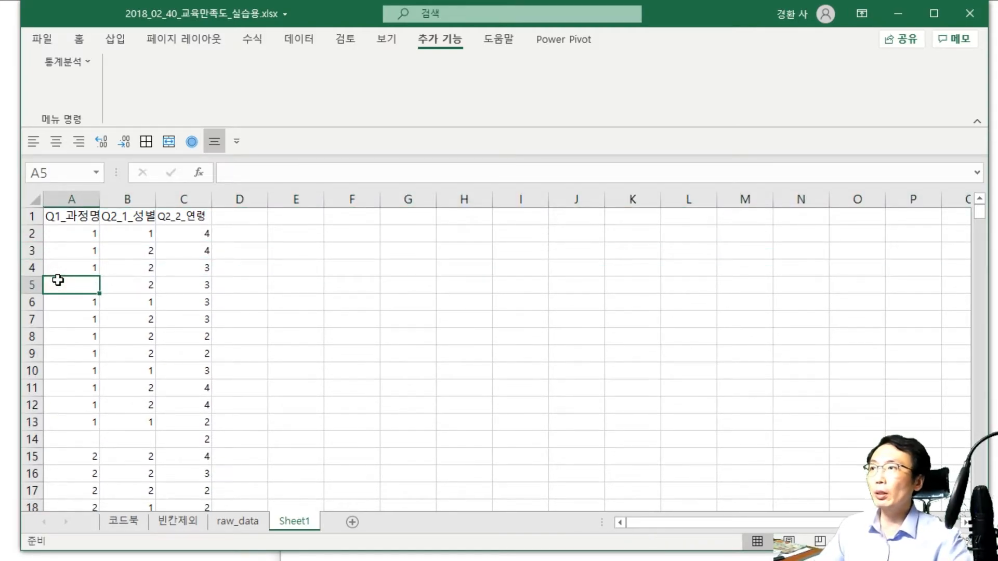
pyautogui.click(34, 285)
pyautogui.hotkey('ctrl', '-')
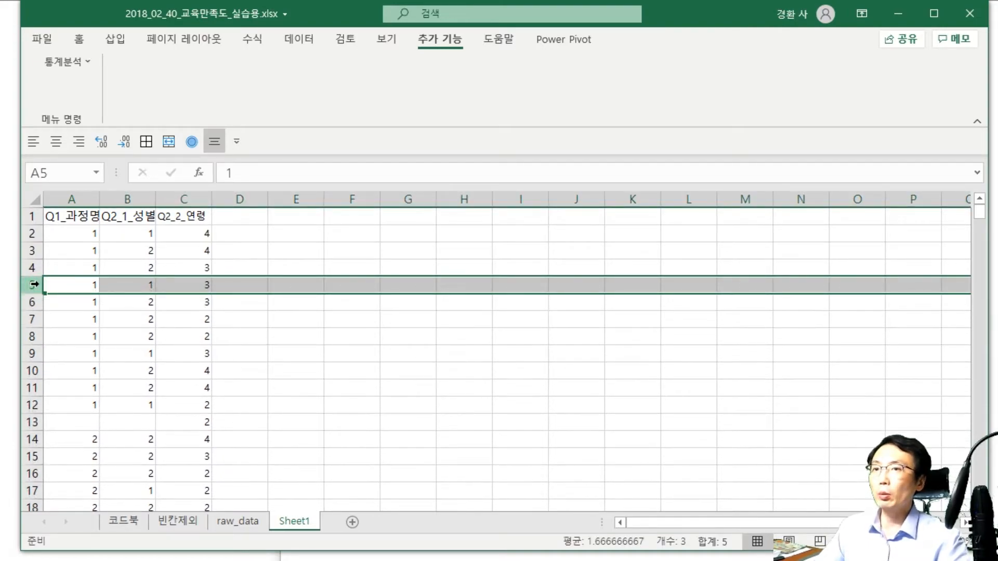
pyautogui.click(30, 422)
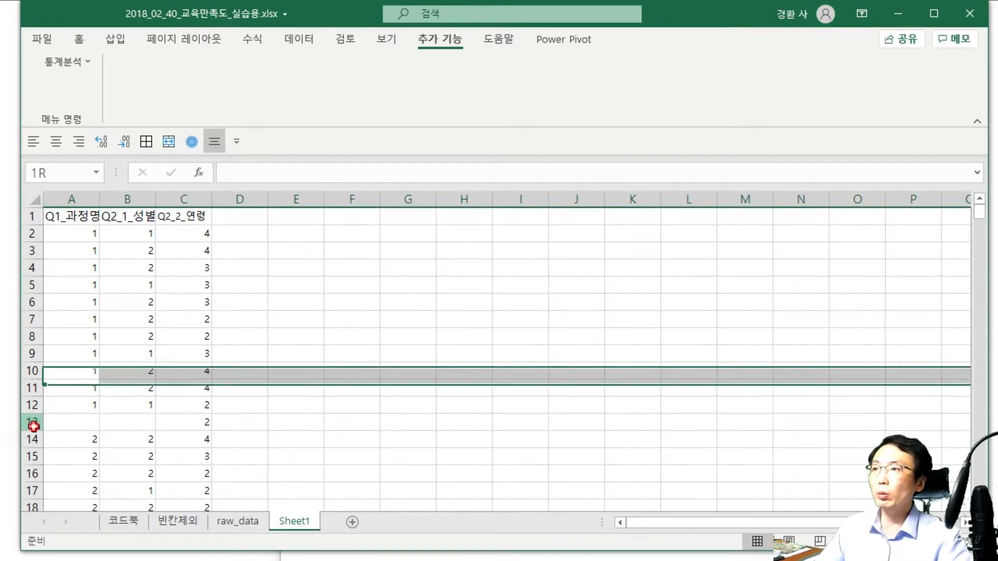
pyautogui.hotkey('ctrl', '-')
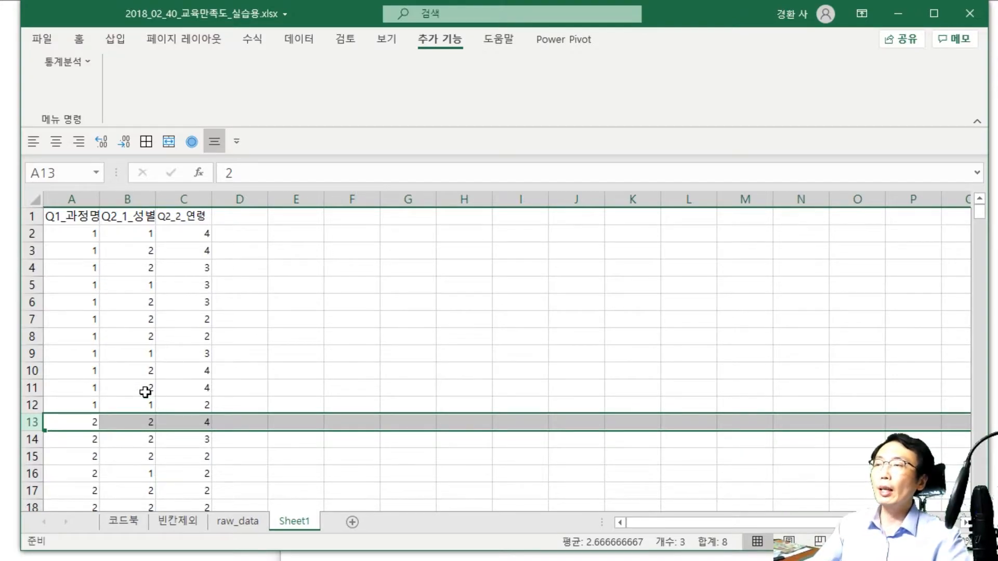
pyautogui.moveTo(71, 199); pyautogui.dragTo(204, 196)
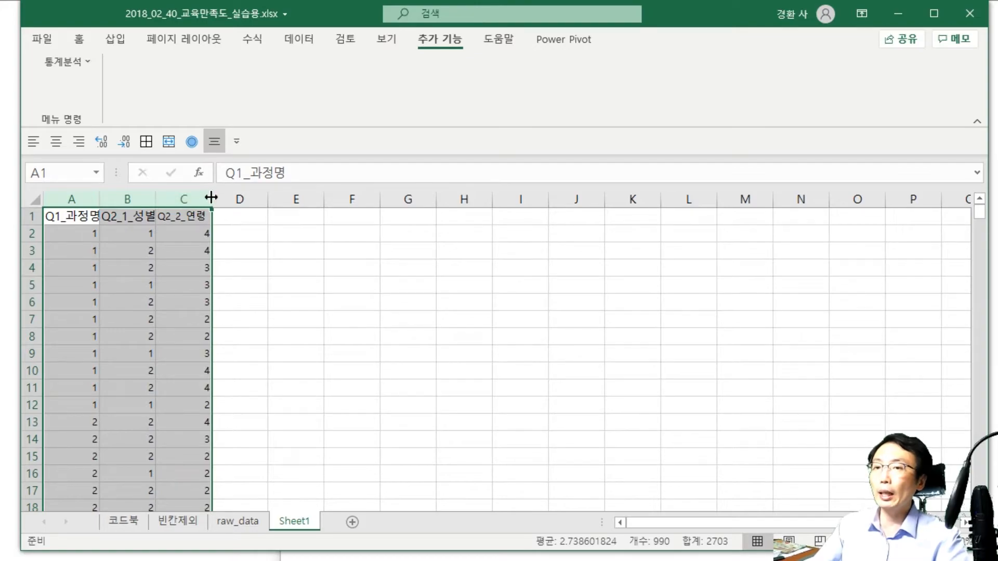
pyautogui.click(282, 262)
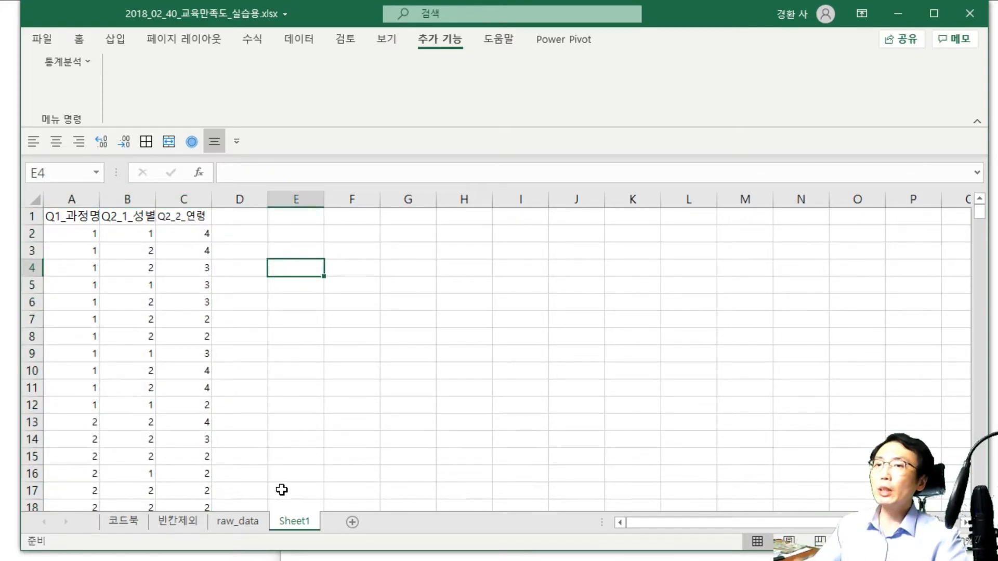
# Copy columns A through D of raw_data, including the index, over the data in Sheet1 starting at cell A1.
pyautogui.click(262, 523)
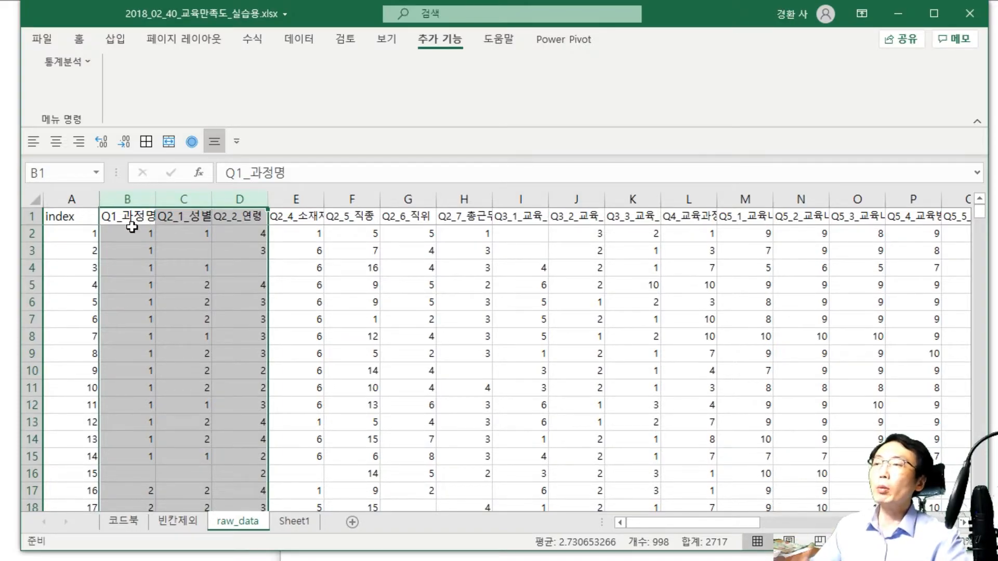
pyautogui.click(420, 298)
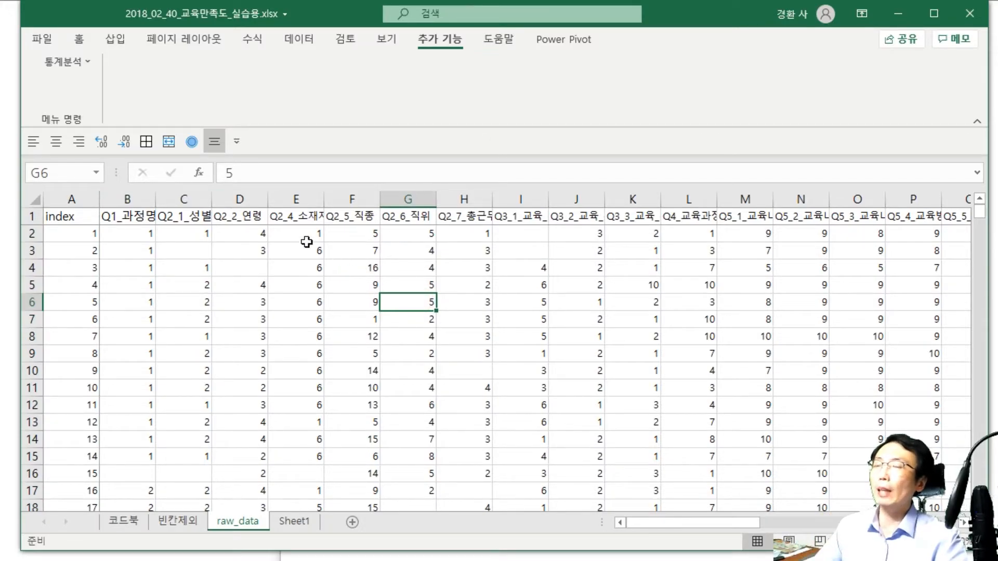
pyautogui.moveTo(143, 199); pyautogui.dragTo(252, 197)
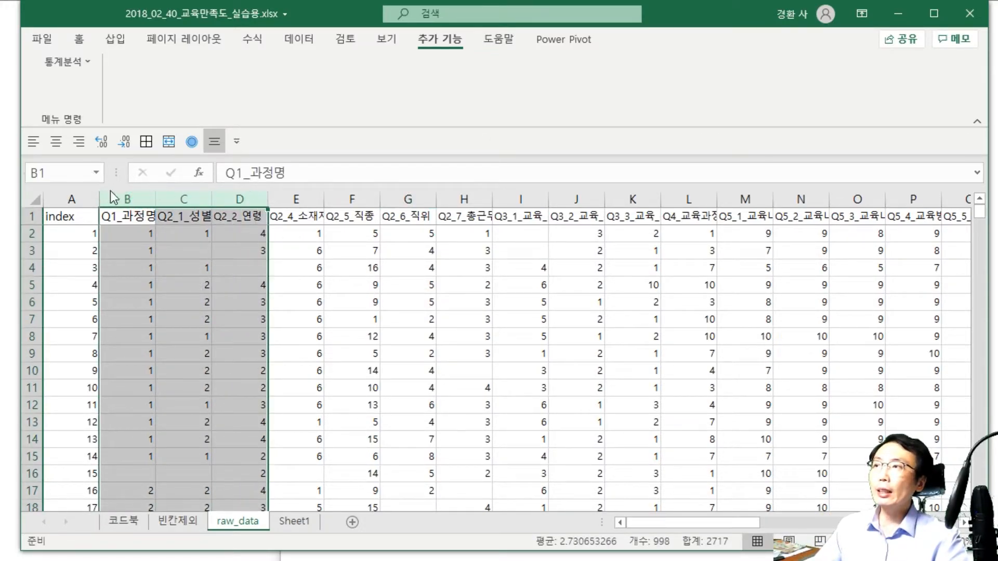
pyautogui.moveTo(76, 196); pyautogui.dragTo(228, 199)
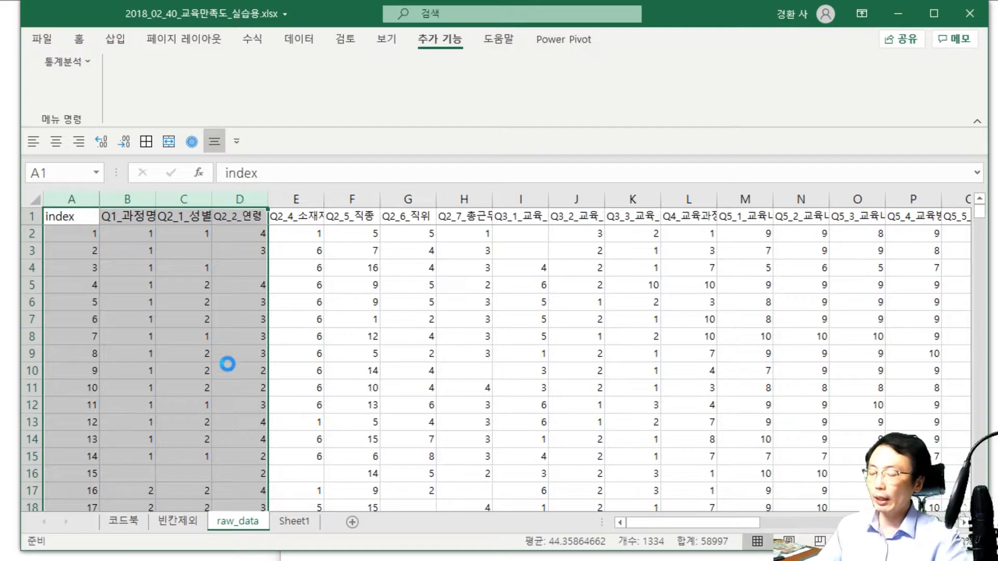
pyautogui.hotkey('ctrl', 'c')
pyautogui.click(301, 519)
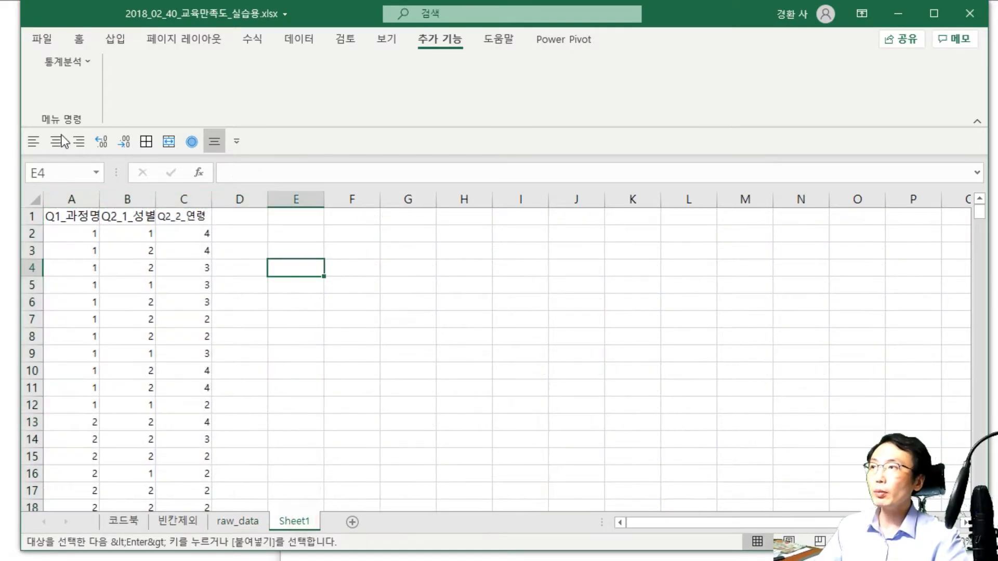
pyautogui.click(71, 217)
pyautogui.hotkey('ctrl', 'v')
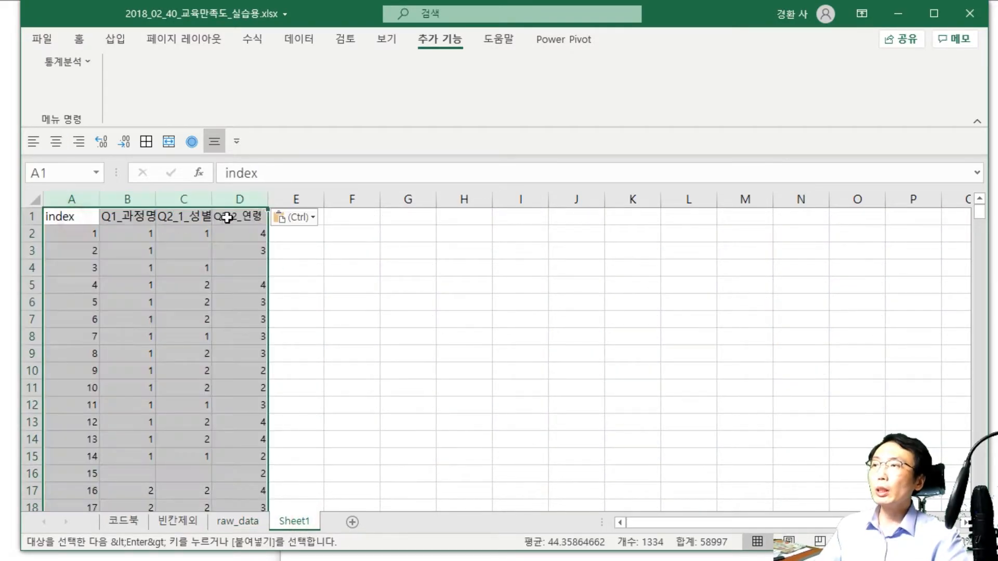
# Review the Q1_과정명 and Q2_1_성별 columns together in Sheet1 and clear the Q1_과정명 value in cell B5.
pyautogui.click(112, 199)
pyautogui.keyDown('ctrl'); pyautogui.click(198, 200); pyautogui.keyUp('ctrl')
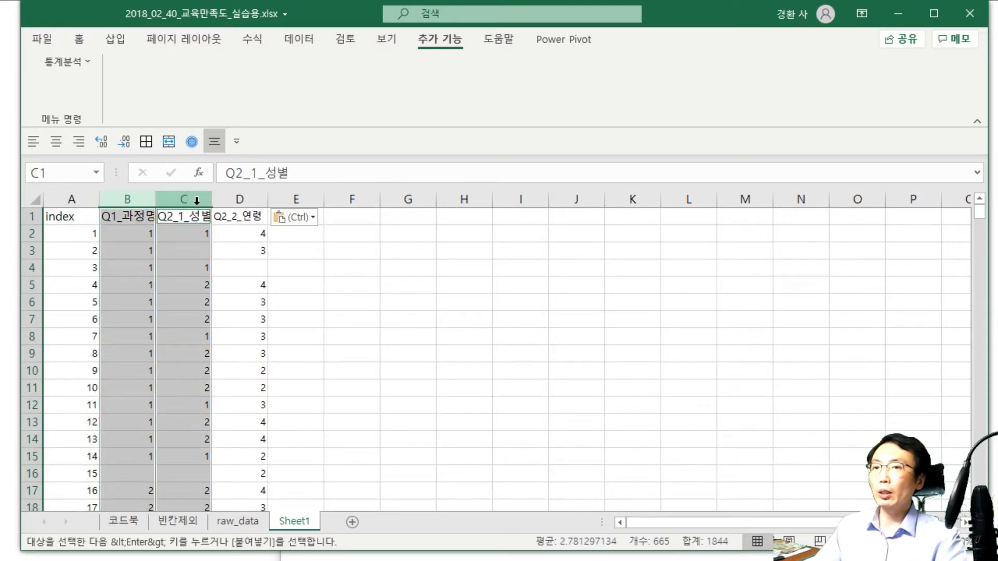
pyautogui.click(139, 266)
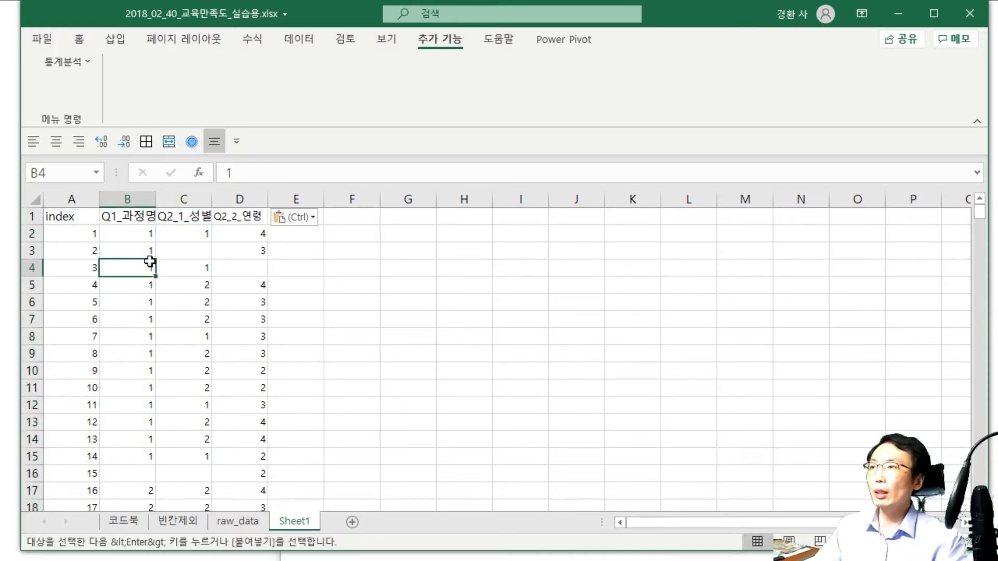
pyautogui.press('Down')
pyautogui.press('Delete')
# Examine the Q1_과정명 and Q2_1_성별 columns, marking rows 3, 5 and 16 as the ones with missing values.
pyautogui.click(121, 199)
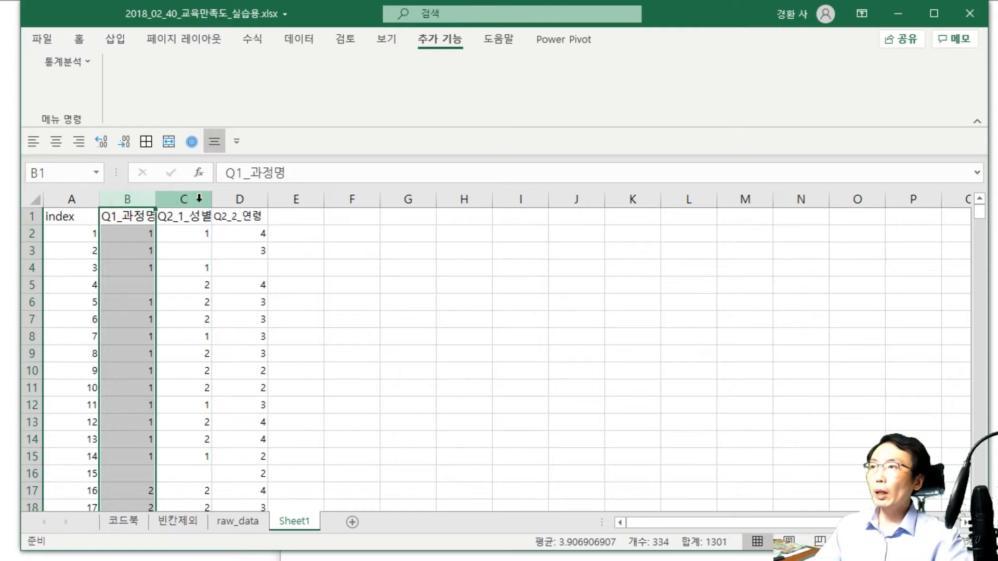
pyautogui.click(200, 199)
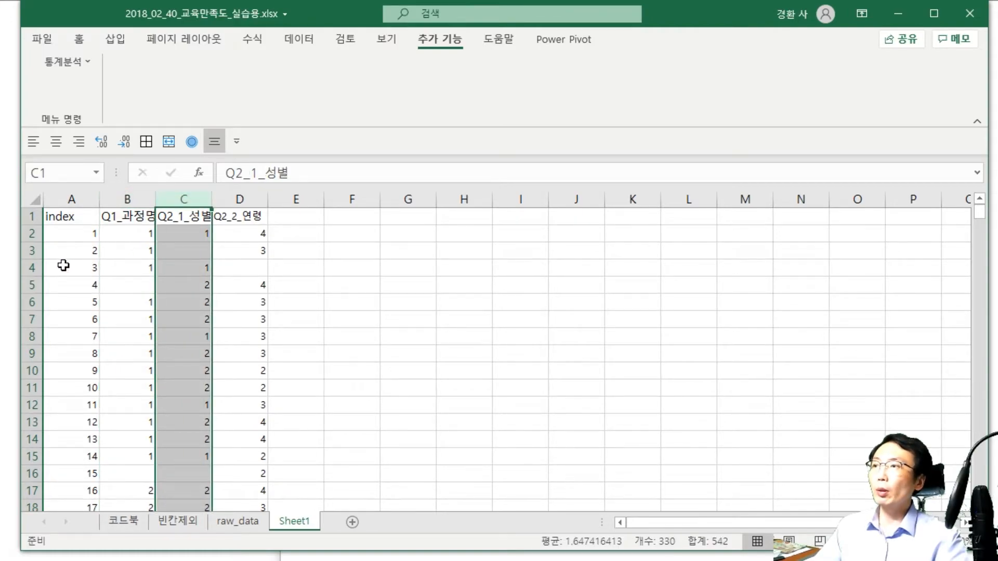
pyautogui.click(32, 250)
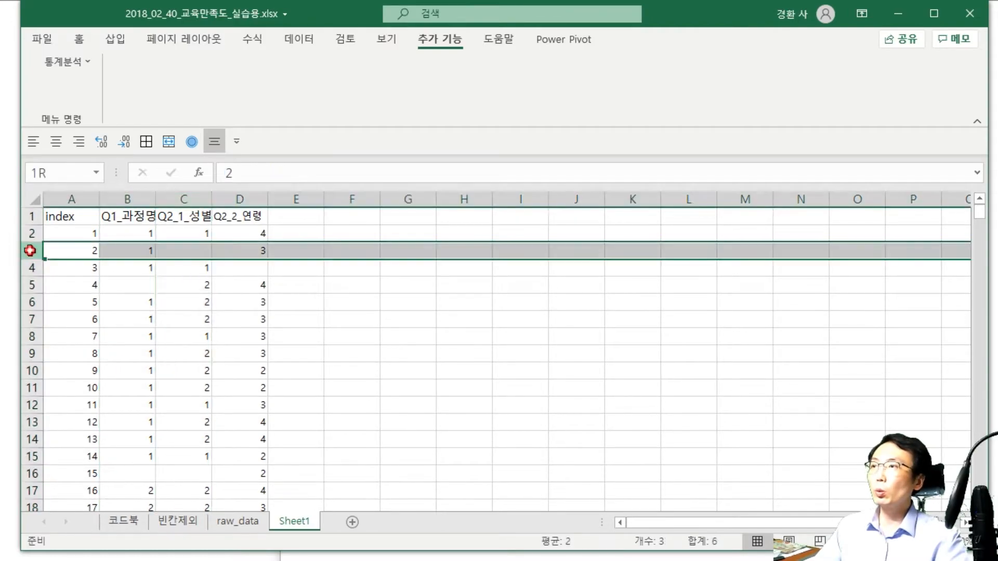
pyautogui.keyDown('ctrl'); pyautogui.click(26, 285); pyautogui.keyUp('ctrl')
pyautogui.keyDown('ctrl'); pyautogui.click(31, 473); pyautogui.keyUp('ctrl')
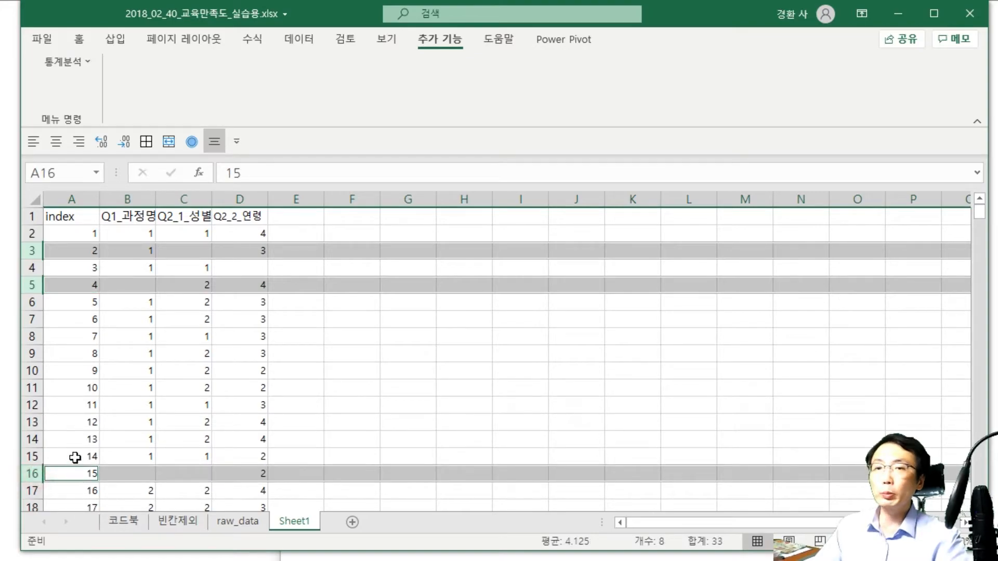
pyautogui.click(356, 264)
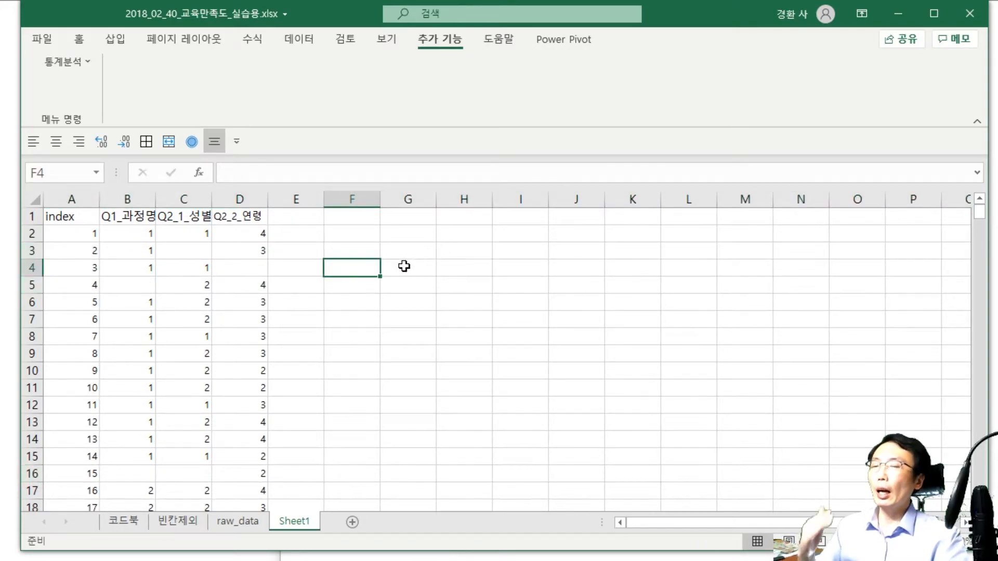
# Include the missing Q2_2_연령 value in cell D4 and mark rows 3, 4, 5 and 16 as incomplete across all three variables.
pyautogui.click(251, 268)
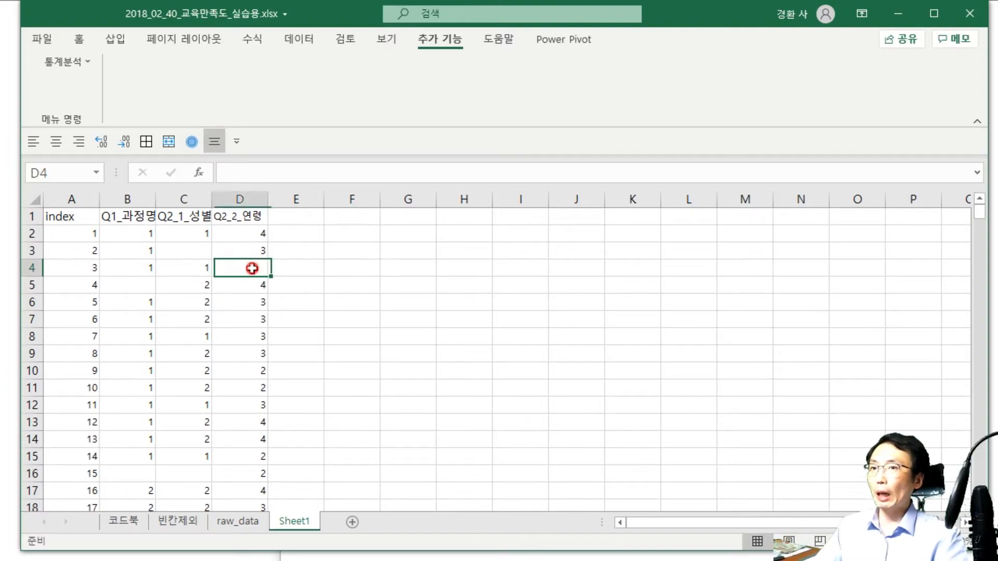
pyautogui.click(29, 252)
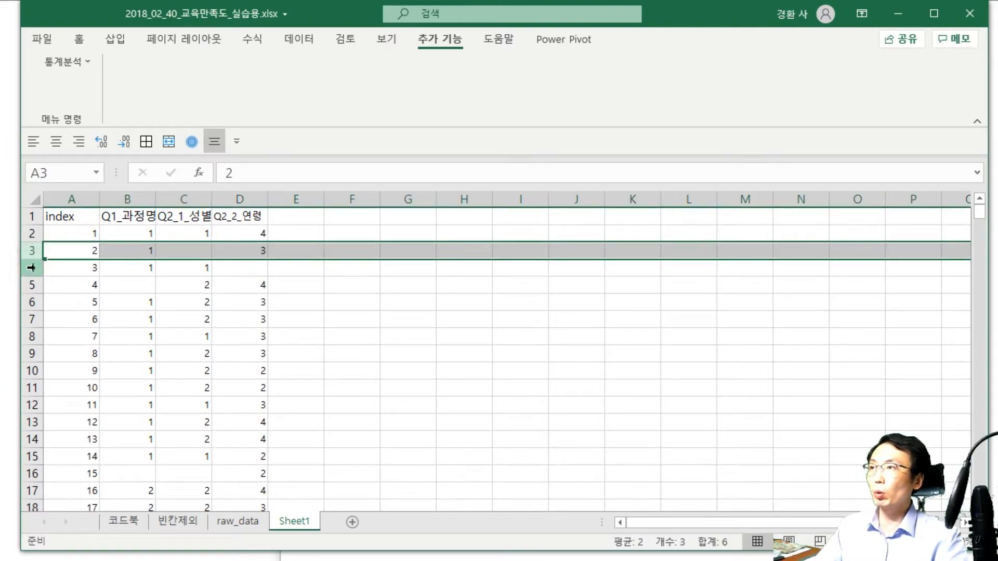
pyautogui.keyDown('ctrl'); pyautogui.click(29, 267); pyautogui.keyUp('ctrl')
pyautogui.keyDown('ctrl'); pyautogui.click(29, 285); pyautogui.keyUp('ctrl')
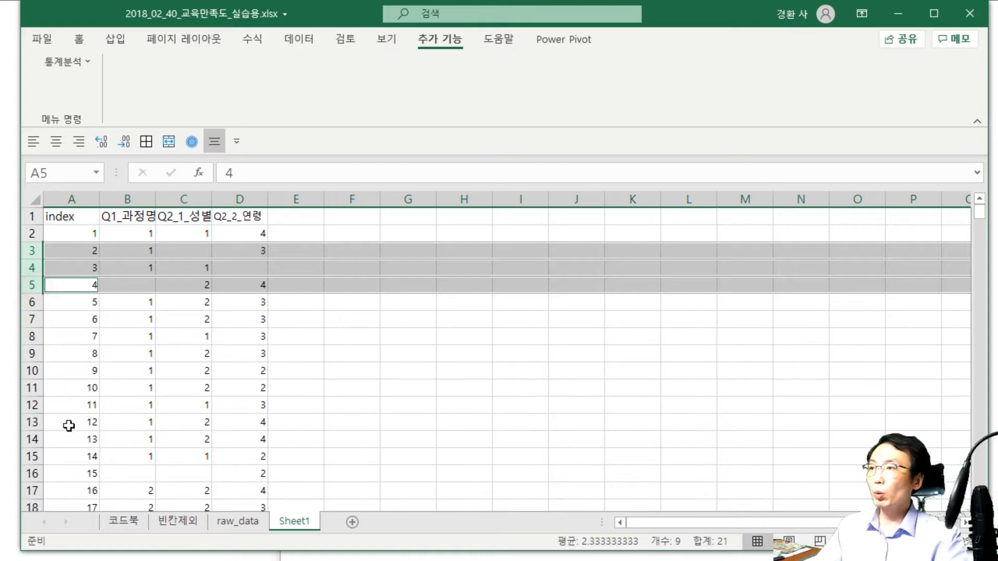
pyautogui.keyDown('ctrl'); pyautogui.click(30, 474); pyautogui.keyUp('ctrl')
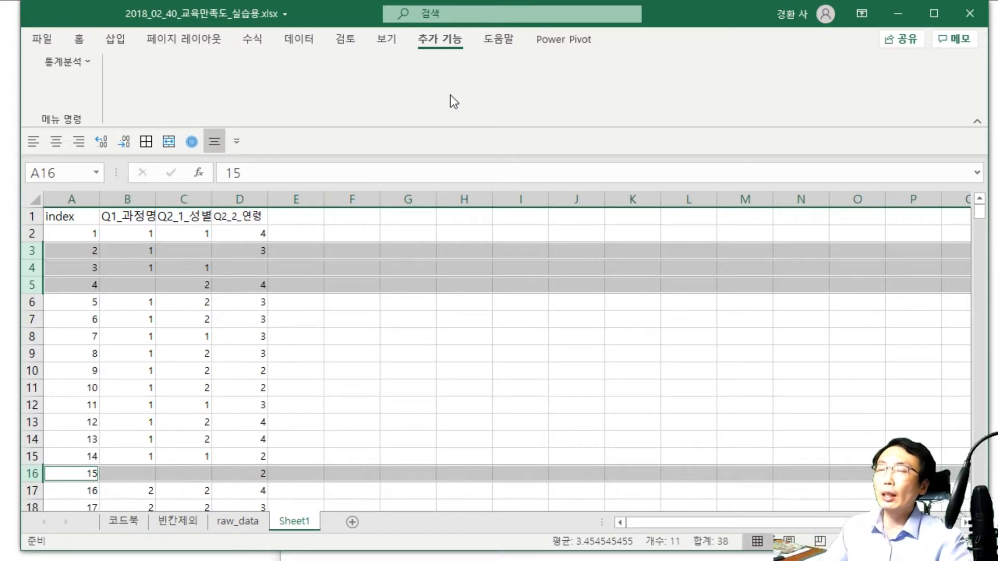
pyautogui.click(413, 278)
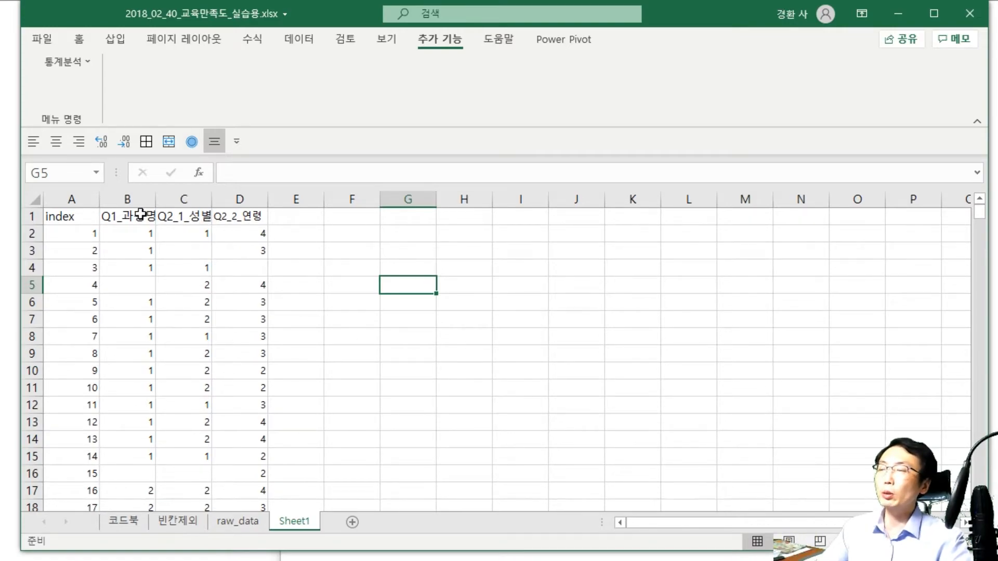
# Go through the Q1_과정명, Q2_1_성별 and Q2_2_연령 columns one by one in Sheet1, and return to cell A2 of raw_data.
pyautogui.click(130, 198)
pyautogui.click(186, 198)
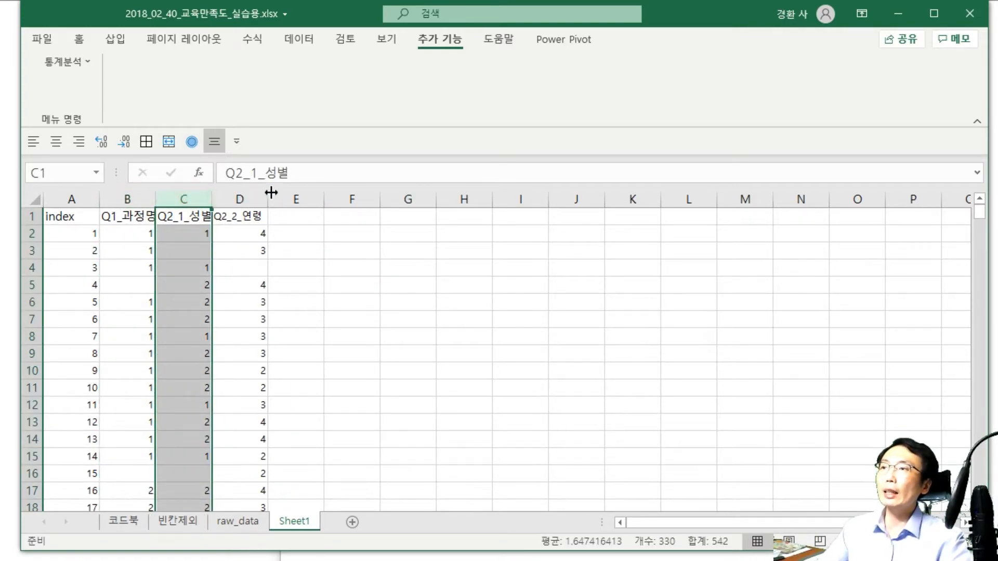
pyautogui.click(252, 197)
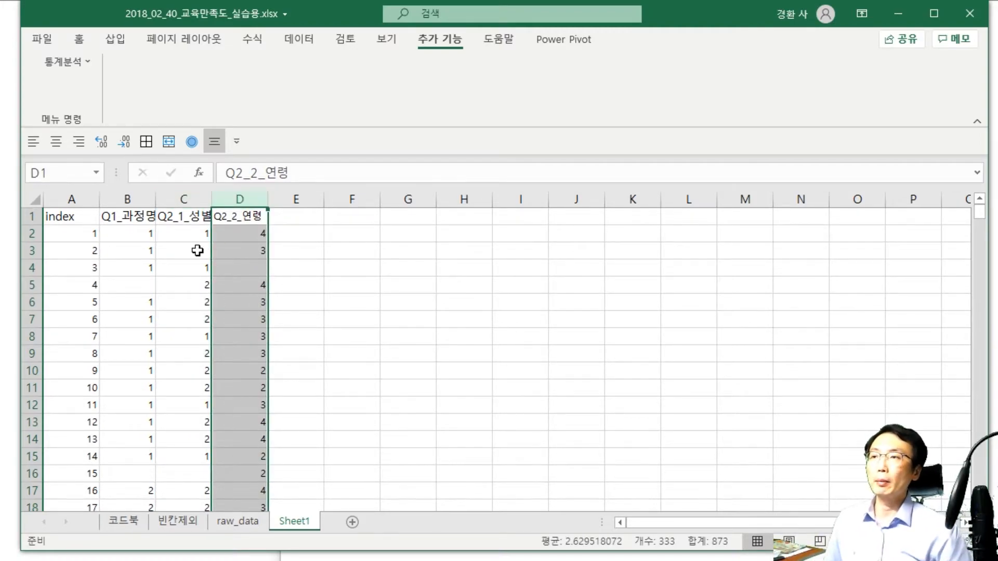
pyautogui.click(239, 522)
pyautogui.press('Down')
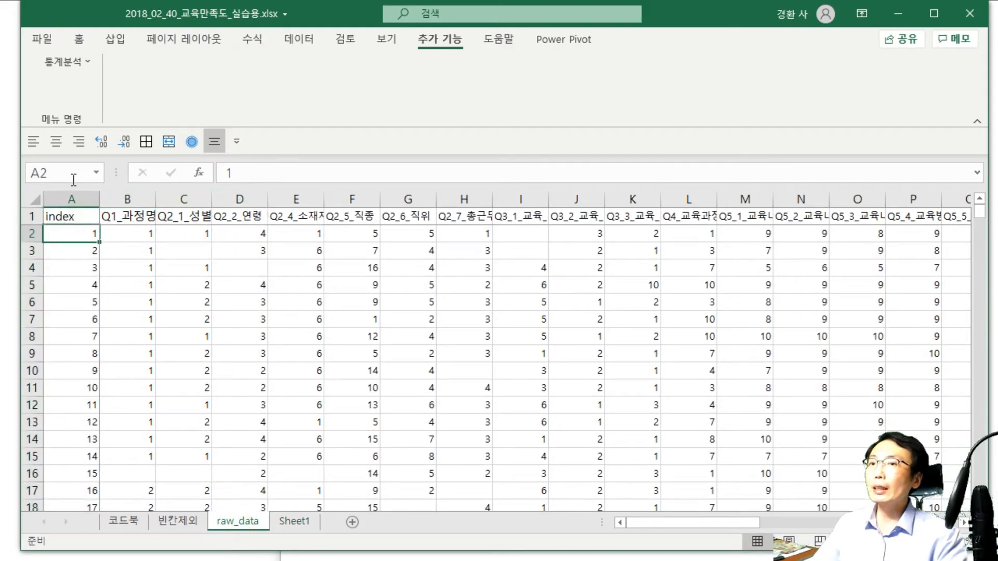
# Try deleting the index column from raw_data, and undo the deletion.
pyautogui.click(71, 200)
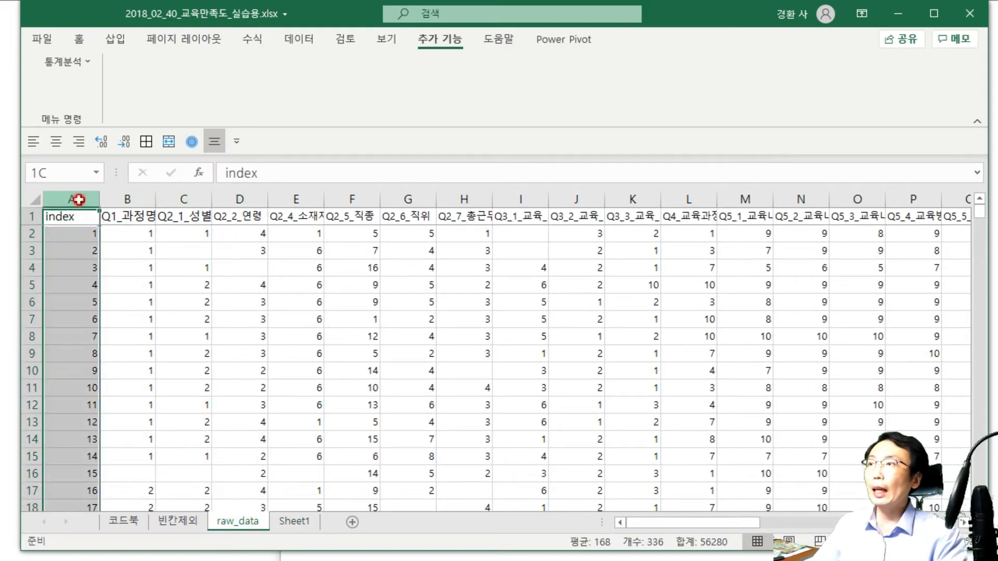
pyautogui.hotkey('ctrl', '-')
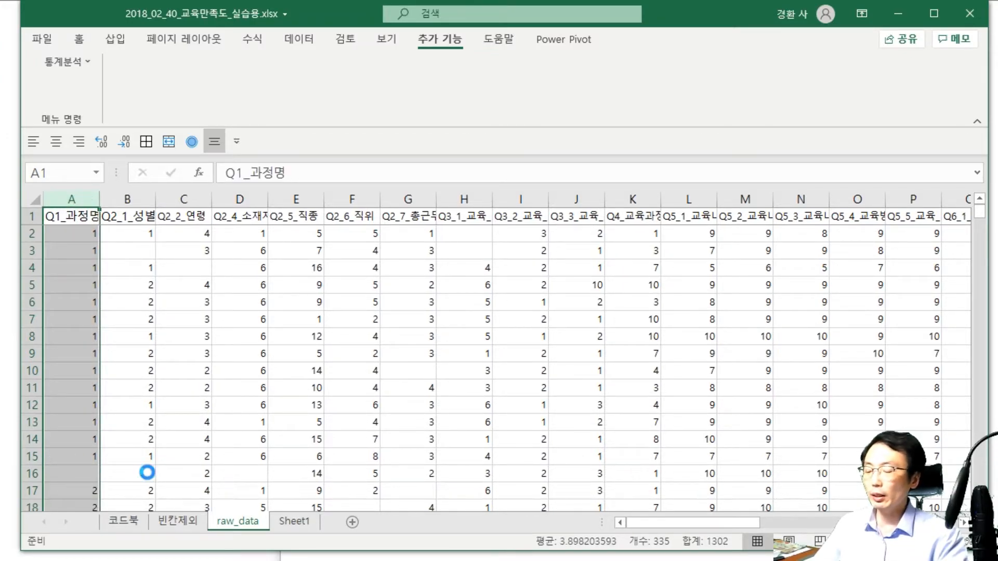
pyautogui.hotkey('ctrl', 'z')
# Examine the Q1_과정명 and Q2_1_성별 columns in Sheet1 together, including the missing Q2_1_성별 value in row 3.
pyautogui.click(301, 527)
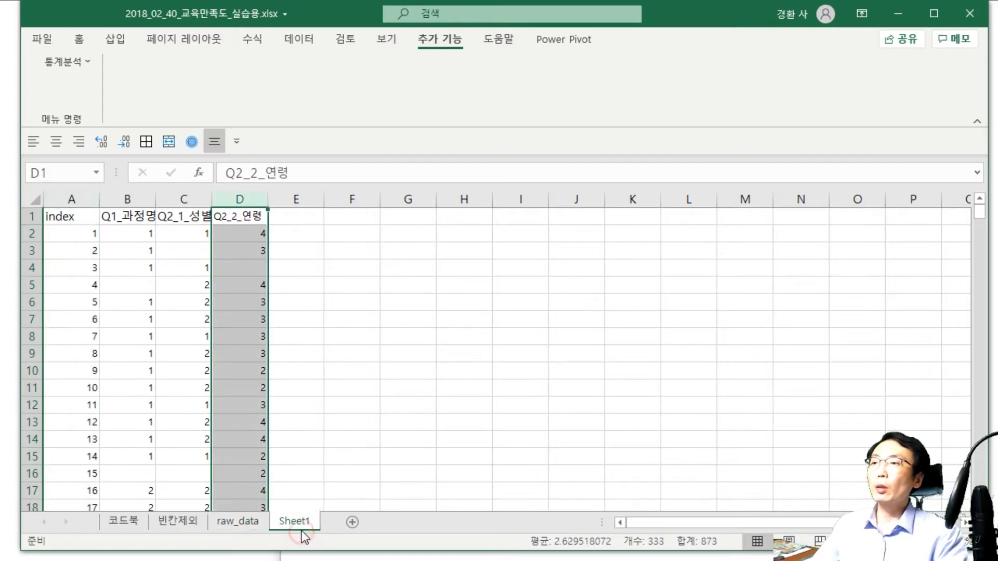
pyautogui.moveTo(146, 198); pyautogui.dragTo(200, 201)
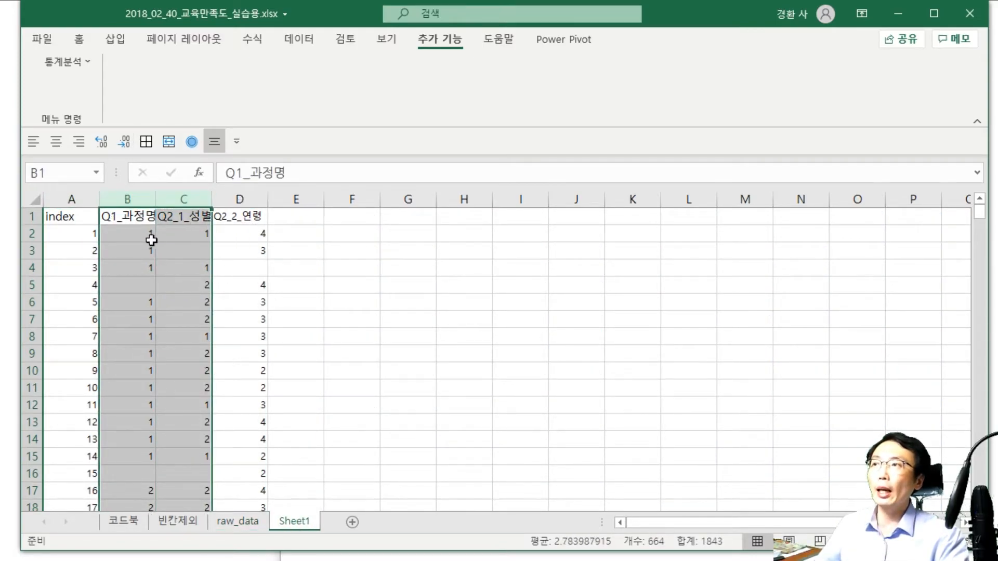
pyautogui.click(137, 239)
pyautogui.click(193, 235)
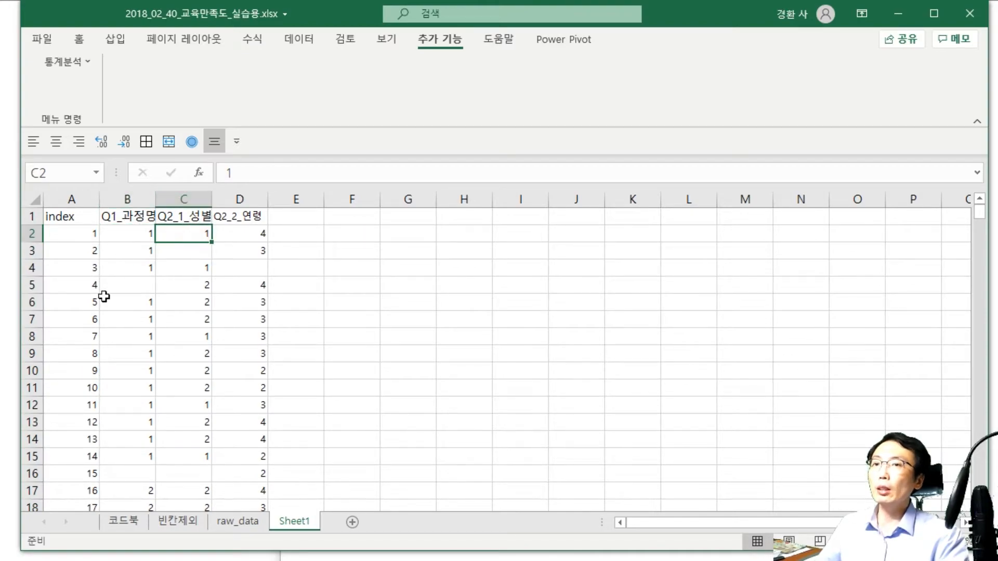
pyautogui.moveTo(138, 198); pyautogui.dragTo(168, 223)
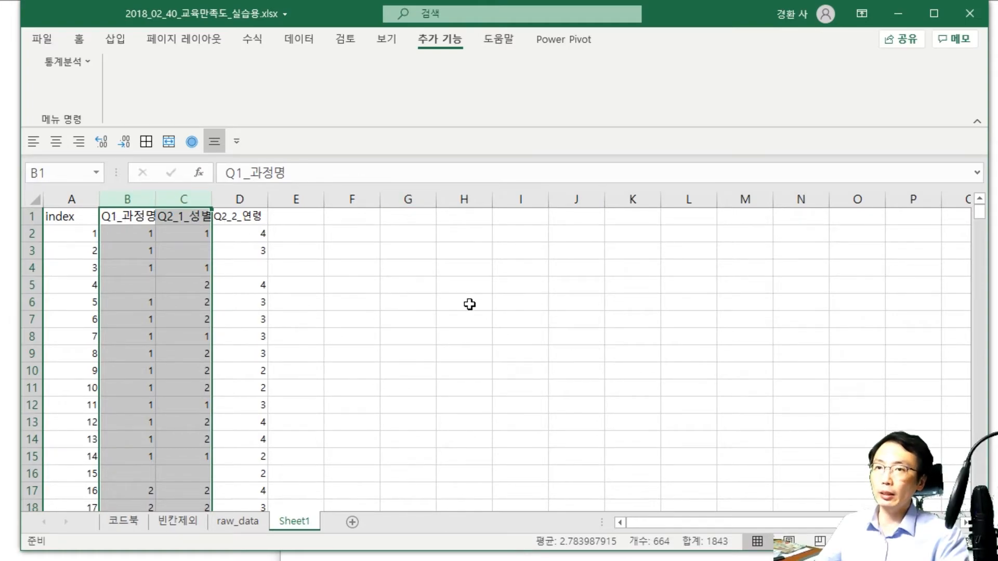
pyautogui.click(168, 252)
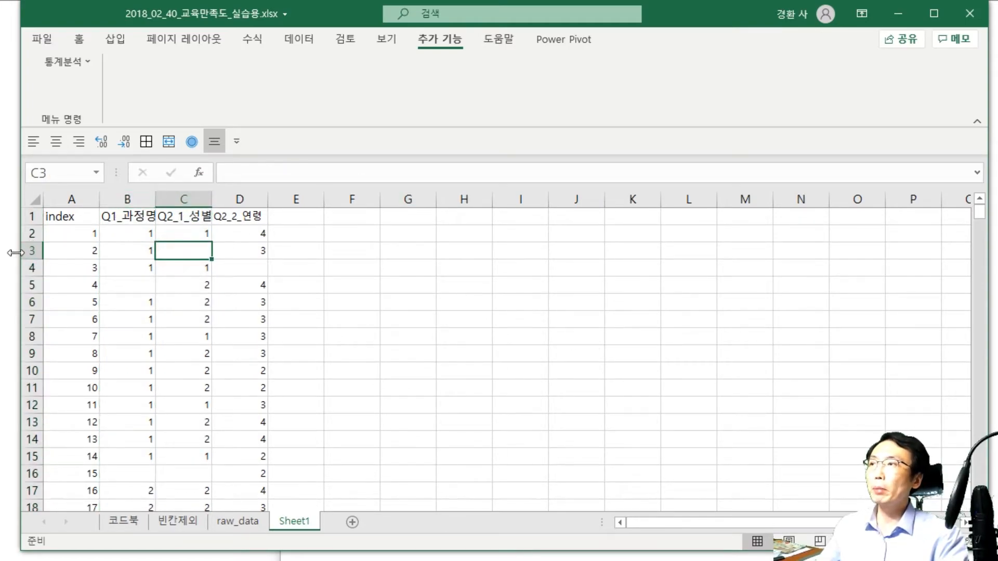
# Copy the index, Q1_과정명 and Q2_1_성별 columns from raw_data and paste them into Sheet1 starting at A1.
pyautogui.click(239, 521)
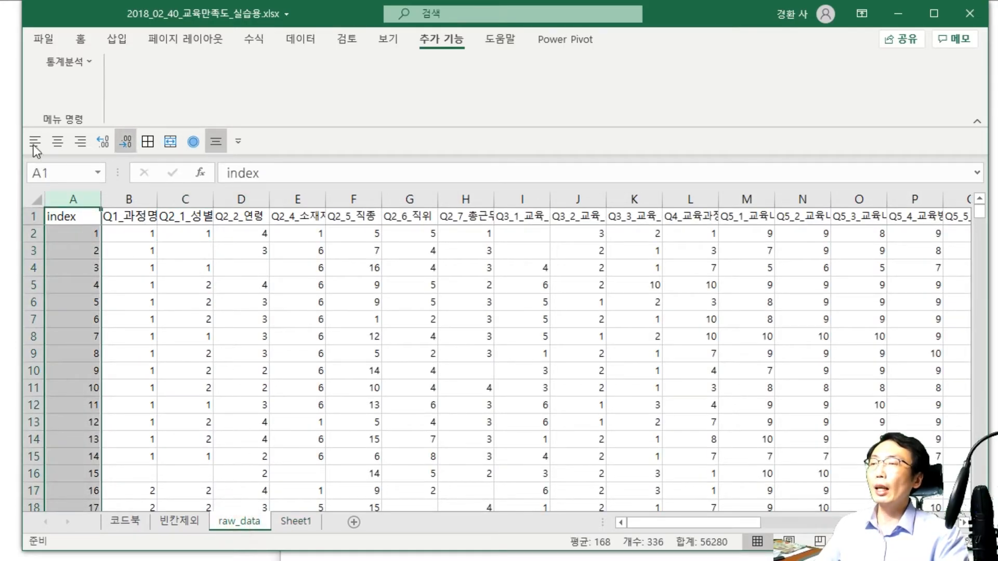
pyautogui.click(134, 200)
pyautogui.keyDown('ctrl'); pyautogui.click(193, 200); pyautogui.keyUp('ctrl')
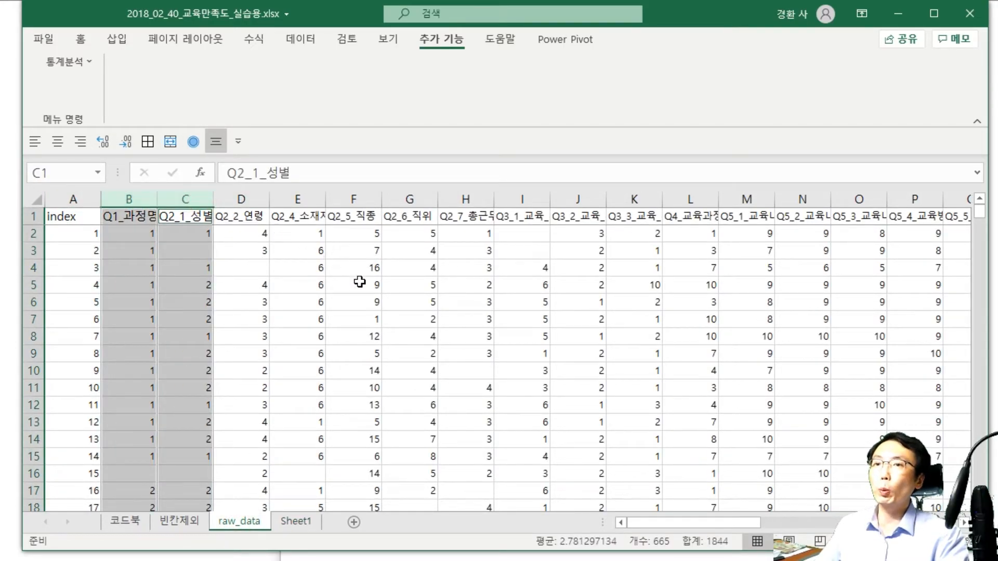
pyautogui.click(410, 319)
pyautogui.moveTo(134, 200); pyautogui.dragTo(199, 212)
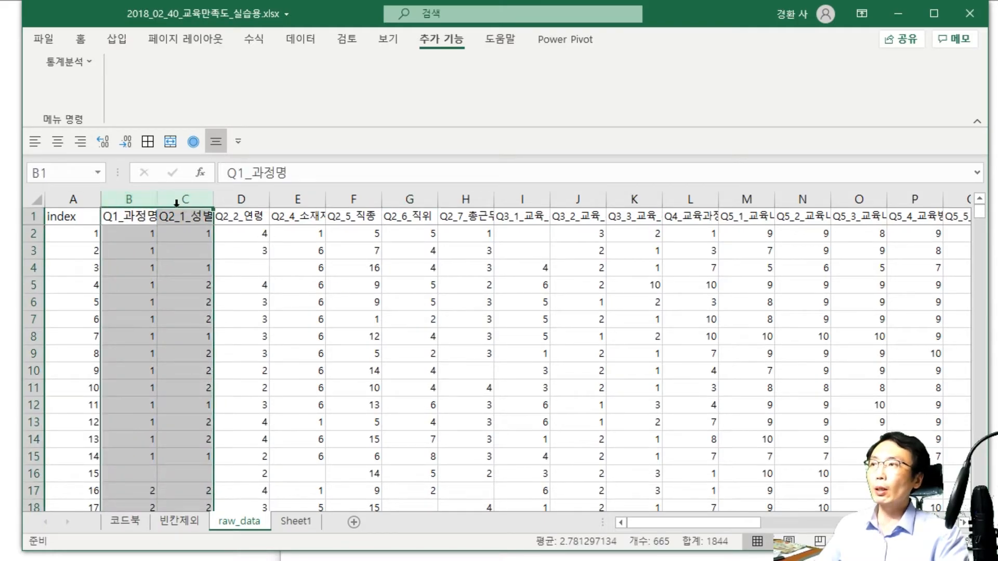
pyautogui.moveTo(76, 200); pyautogui.dragTo(169, 199)
pyautogui.hotkey('ctrl', 'c')
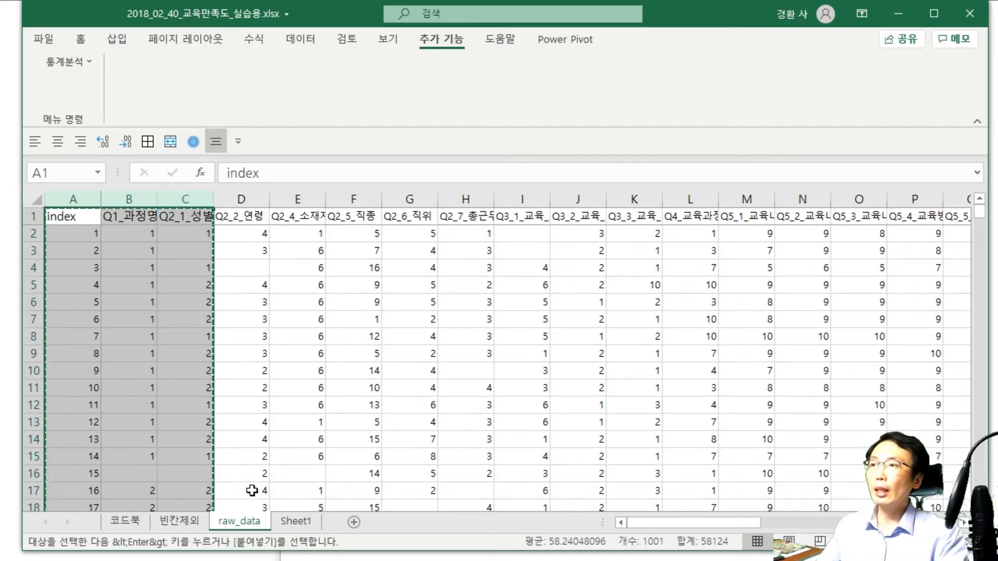
pyautogui.click(297, 521)
pyautogui.click(81, 213)
pyautogui.hotkey('ctrl', 'v')
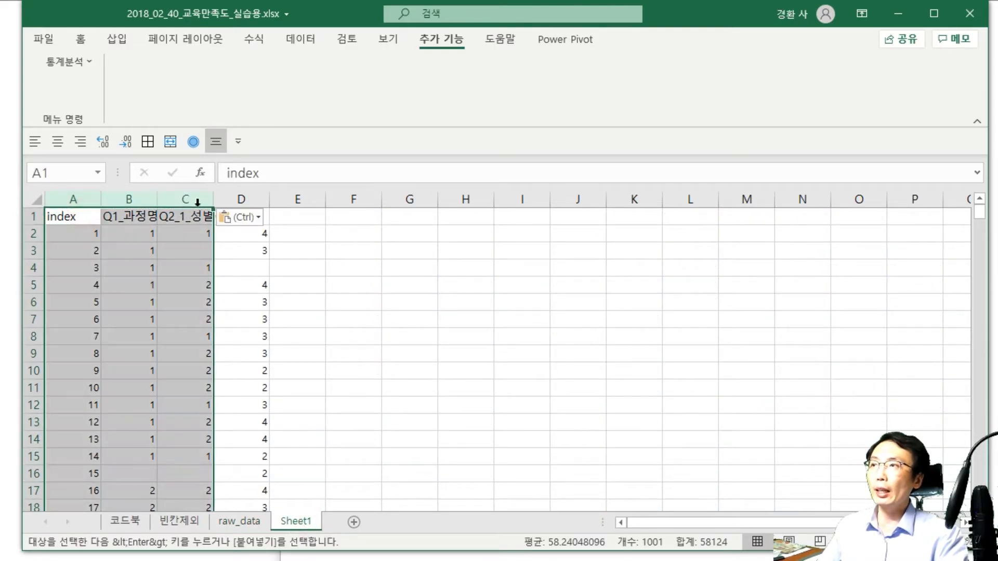
# Clear the Q2_2_연령 column in Sheet1.
pyautogui.click(249, 199)
pyautogui.press('Delete')
pyautogui.click(354, 302)
# Delete the Sheet1 rows for index 2 and index 15, which have missing values.
pyautogui.click(188, 251)
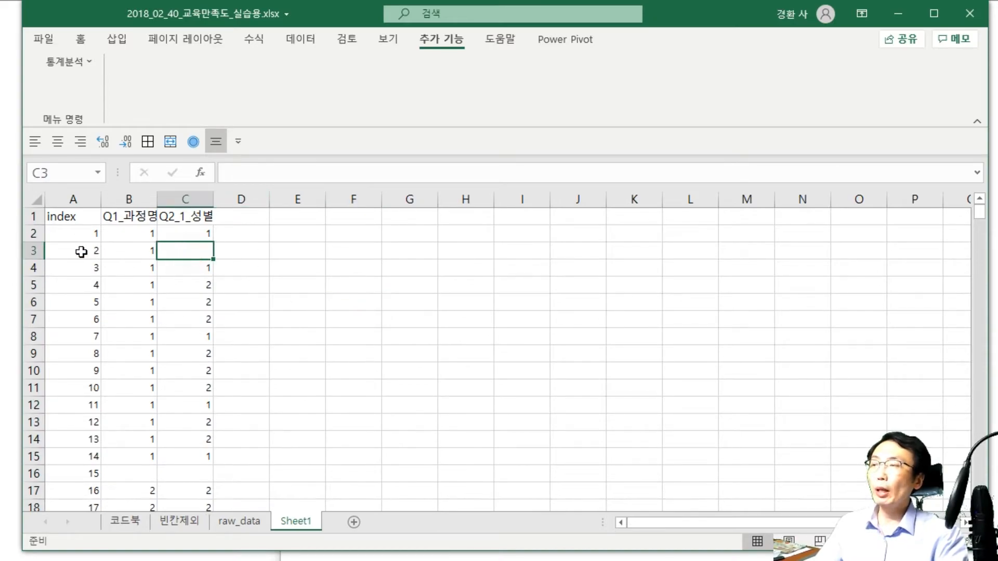
pyautogui.click(29, 251)
pyautogui.hotkey('ctrl', '-')
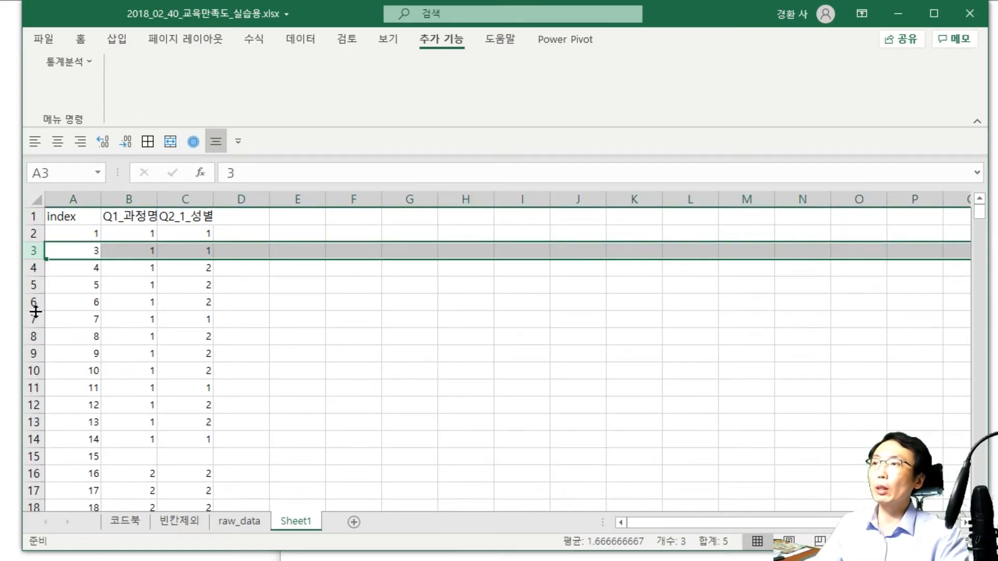
pyautogui.click(32, 456)
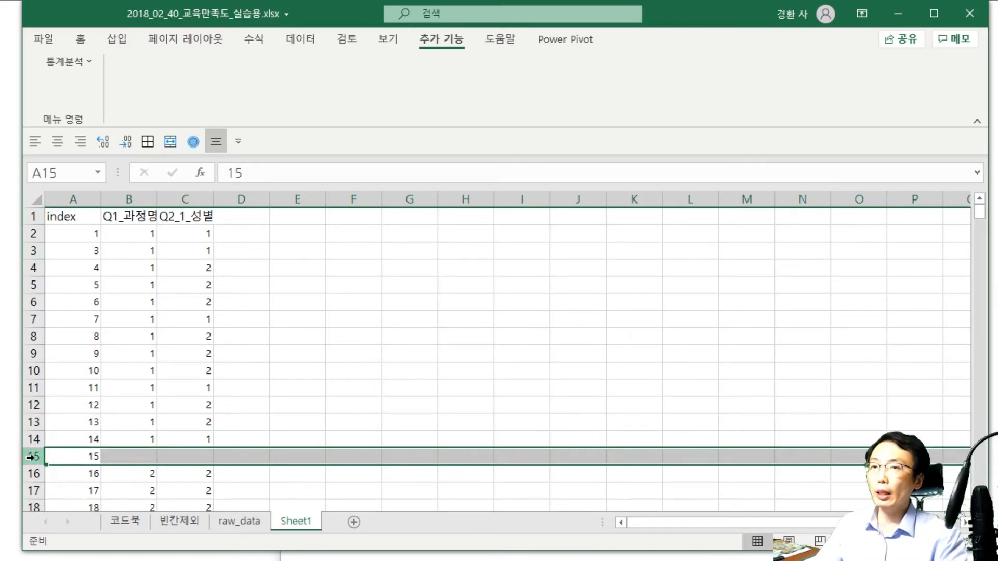
pyautogui.hotkey('ctrl', '-')
# Clear the Q1_과정명 value in B10 of Sheet1 and delete that whole row.
pyautogui.click(132, 370)
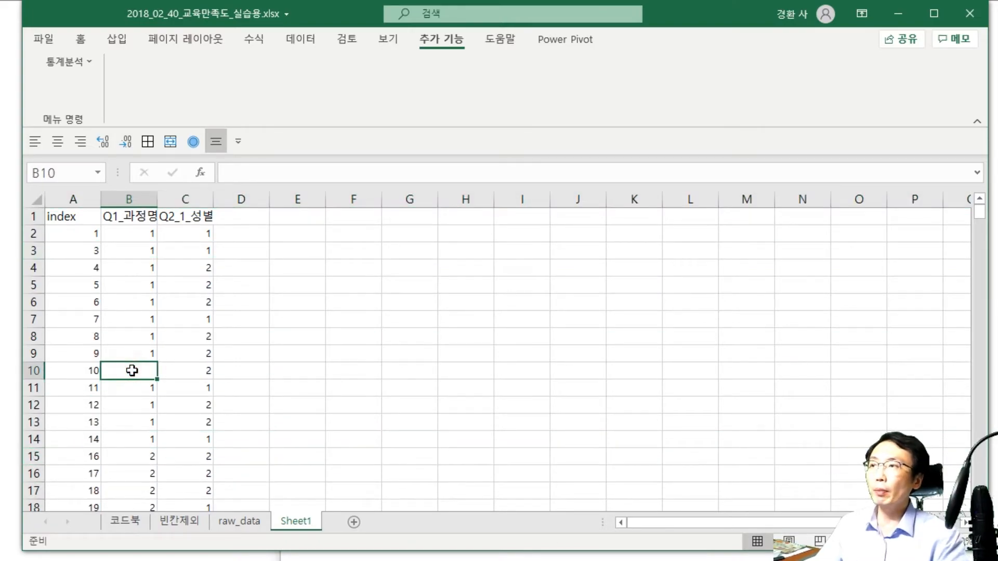
pyautogui.click(32, 371)
pyautogui.hotkey('ctrl', '-')
pyautogui.click(130, 371)
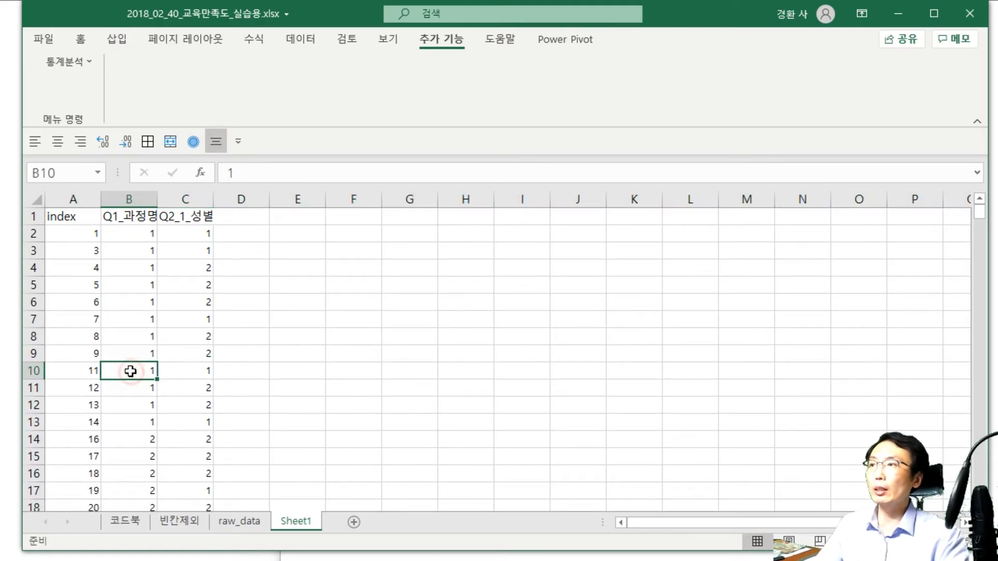
# Find the missing Q2_1_성별 value near the end of the Sheet1 data and delete row 291, index 293.
pyautogui.hotkey('ctrl', 'End')
pyautogui.hotkey('ctrl', 'Up')
pyautogui.press('Up')
pyautogui.press('Up')
pyautogui.press('Up')
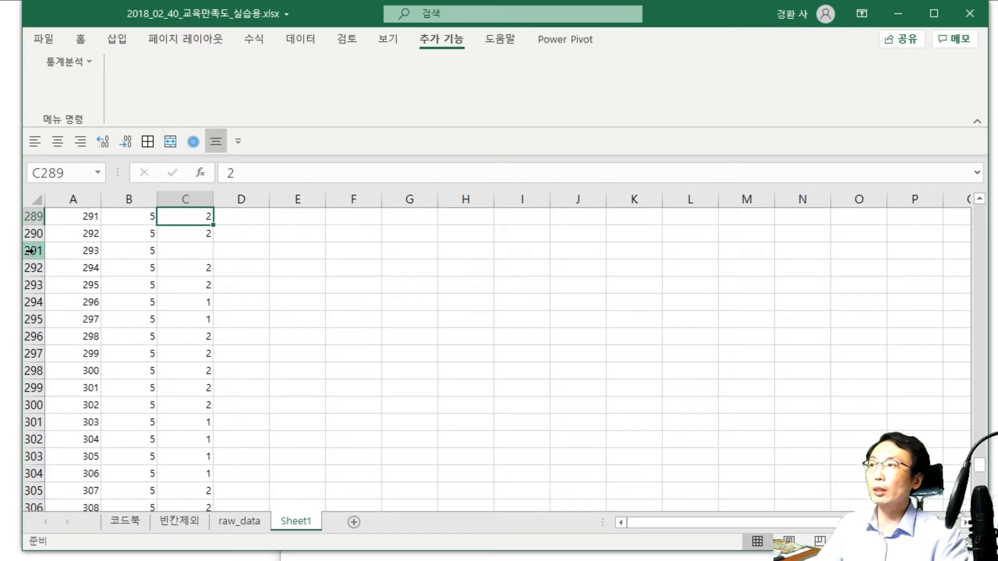
pyautogui.click(29, 251)
pyautogui.hotkey('ctrl', '-')
# Search further up Sheet1 for the next missing Q2_1_성별 value and delete row 282, index 284.
pyautogui.press('Up')
pyautogui.press('Right')
pyautogui.press('Right')
pyautogui.hotkey('ctrl', 'Up')
pyautogui.press('Up')
pyautogui.press('Up')
pyautogui.press('Up')
pyautogui.press('Up')
pyautogui.press('Up')
pyautogui.press('Up')
pyautogui.press('Up')
pyautogui.press('Up')
pyautogui.press('Up')
pyautogui.press('Up')
pyautogui.press('Up')
pyautogui.press('Up')
pyautogui.press('Up')
pyautogui.press('Up')
pyautogui.press('Up')
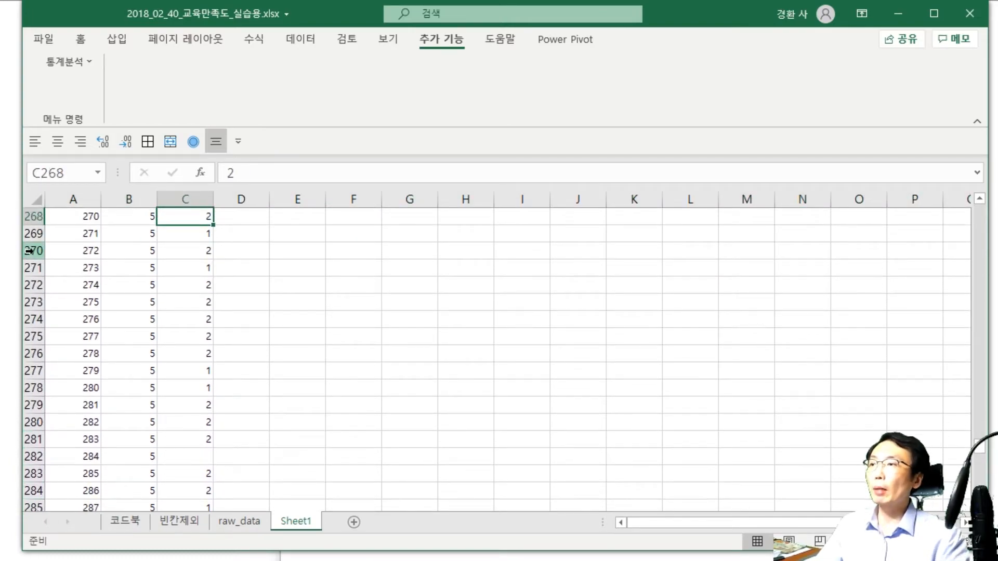
pyautogui.click(29, 457)
pyautogui.hotkey('ctrl', '-')
# Check the remaining Q2_1_성별 and Q1_과정명 values in Sheet1 for blanks up to the header row.
pyautogui.click(160, 405)
pyautogui.hotkey('ctrl', 'Up')
pyautogui.press('Up')
pyautogui.press('Up')
pyautogui.hotkey('ctrl', 'Up')
pyautogui.hotkey('ctrl', 'Up')
pyautogui.press('Up')
pyautogui.press('Left')
pyautogui.hotkey('ctrl', 'Up')
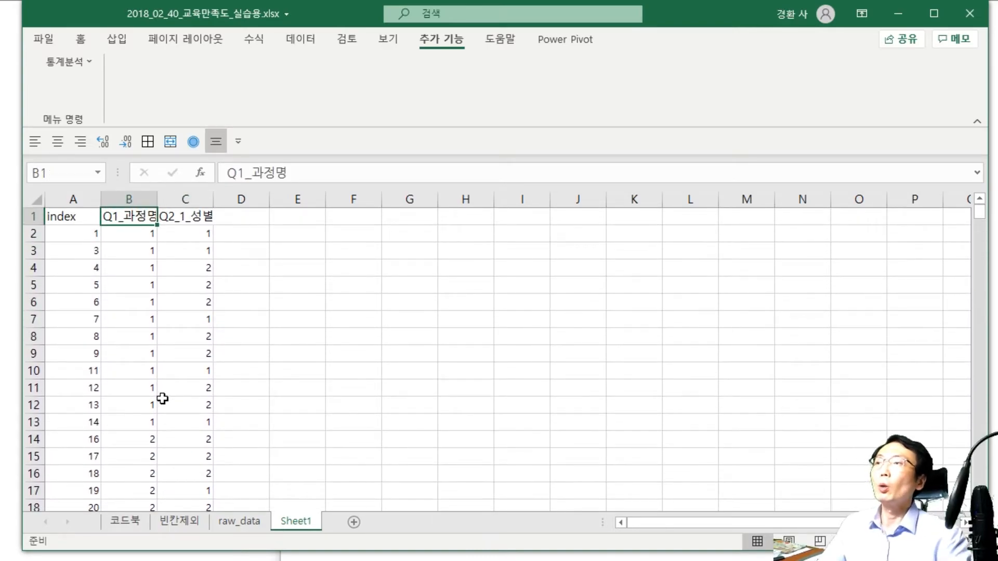
# Try removing the index column from Sheet1 to view only the two variables, and undo the removal.
pyautogui.click(56, 199)
pyautogui.hotkey('ctrl', '-')
pyautogui.press('Right')
pyautogui.hotkey('ctrl', 'space')
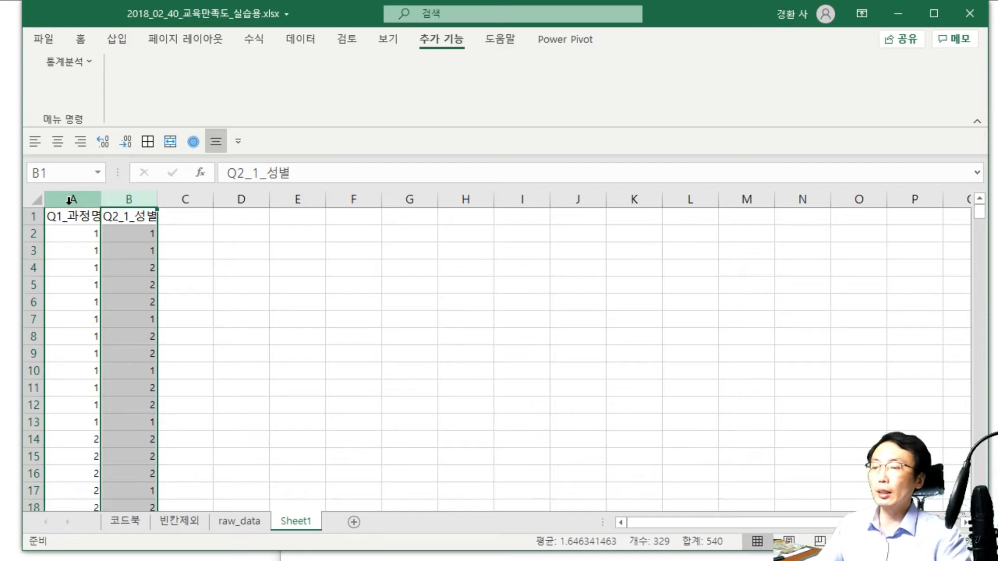
pyautogui.hotkey('ctrl', 'z')
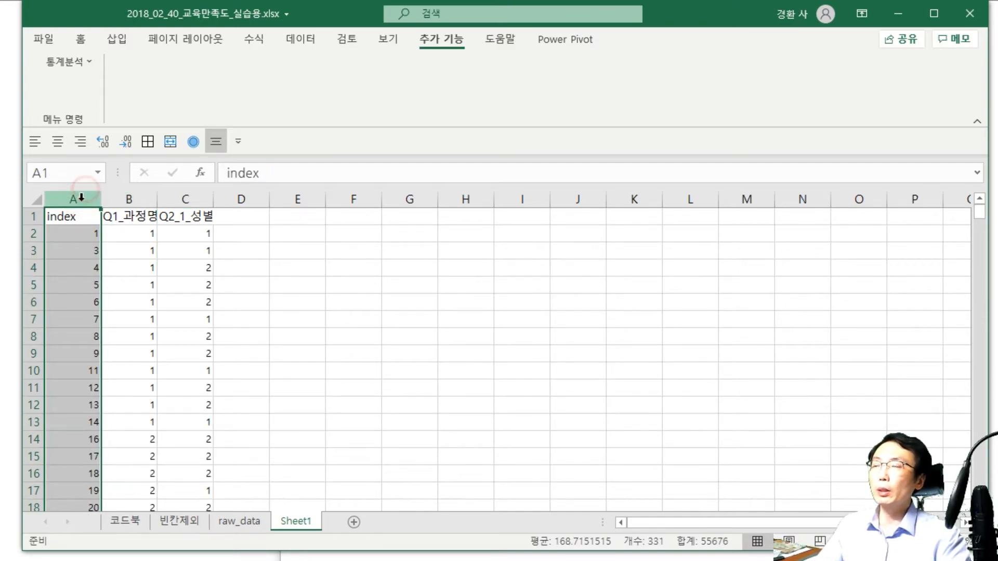
# Delete the index column from Sheet1, leaving only the Q1_과정명 and Q2_1_성별 columns.
pyautogui.click(177, 286)
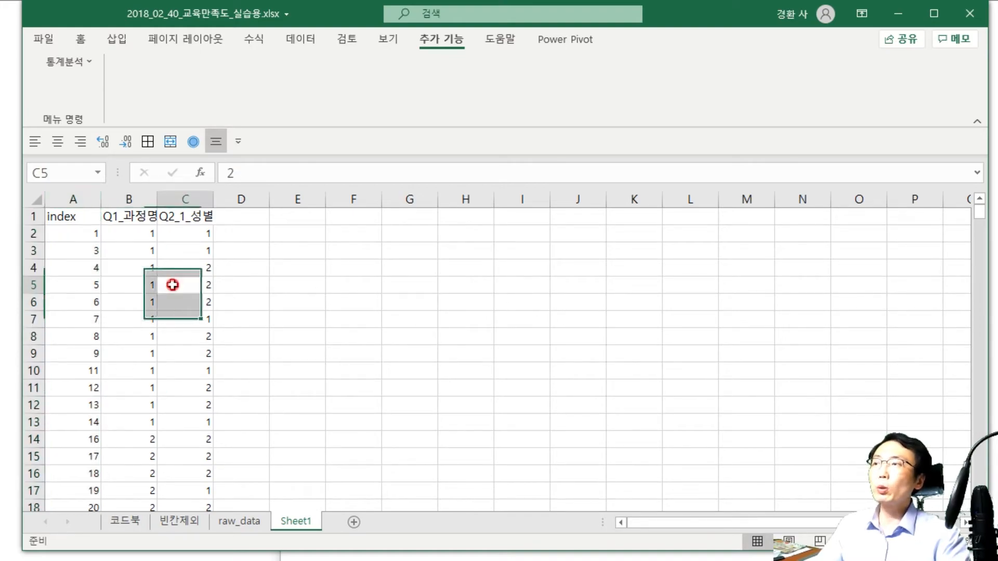
pyautogui.click(85, 198)
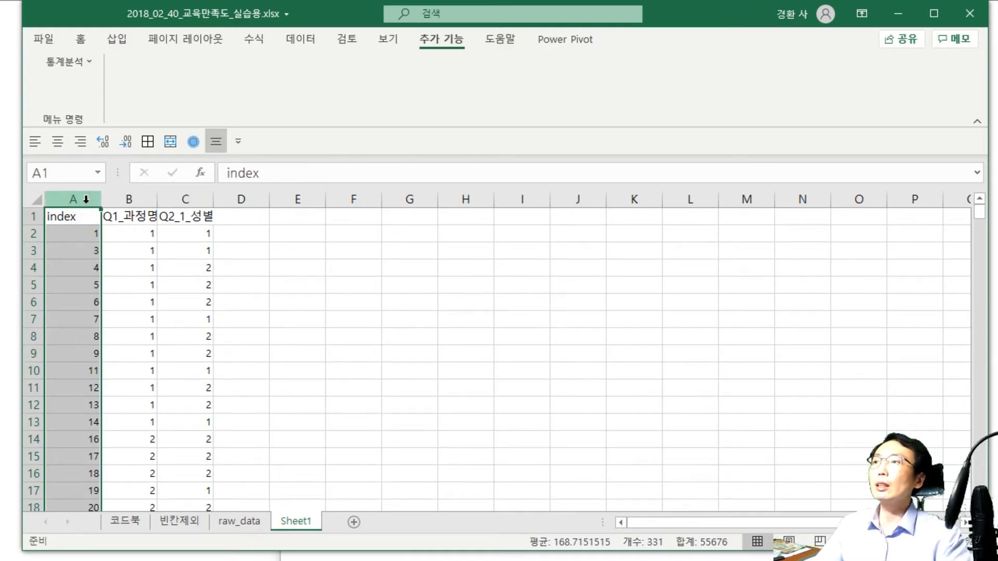
pyautogui.hotkey('ctrl', '-')
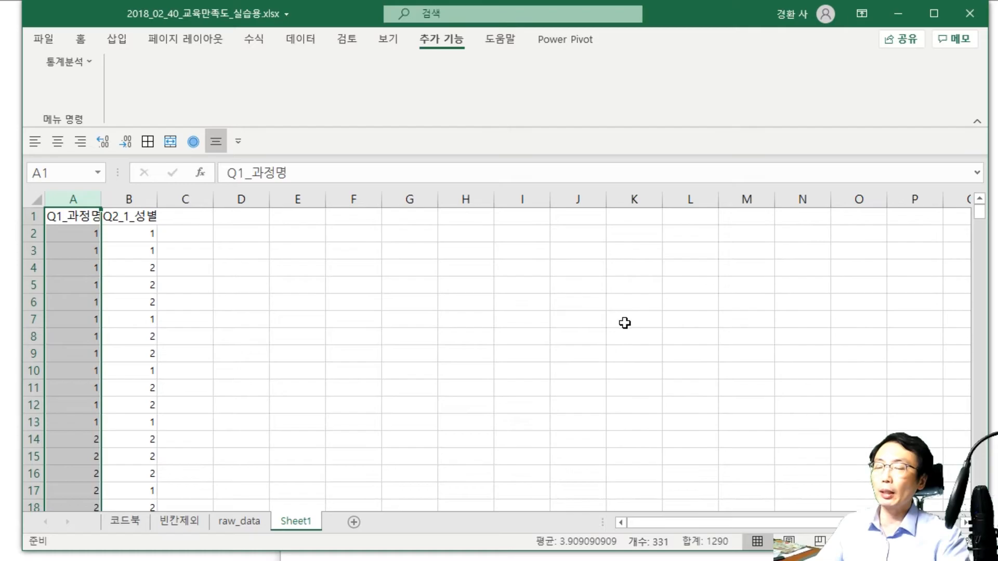
# Compare the original columns in raw_data with the two columns without missing values in Sheet1.
pyautogui.click(231, 524)
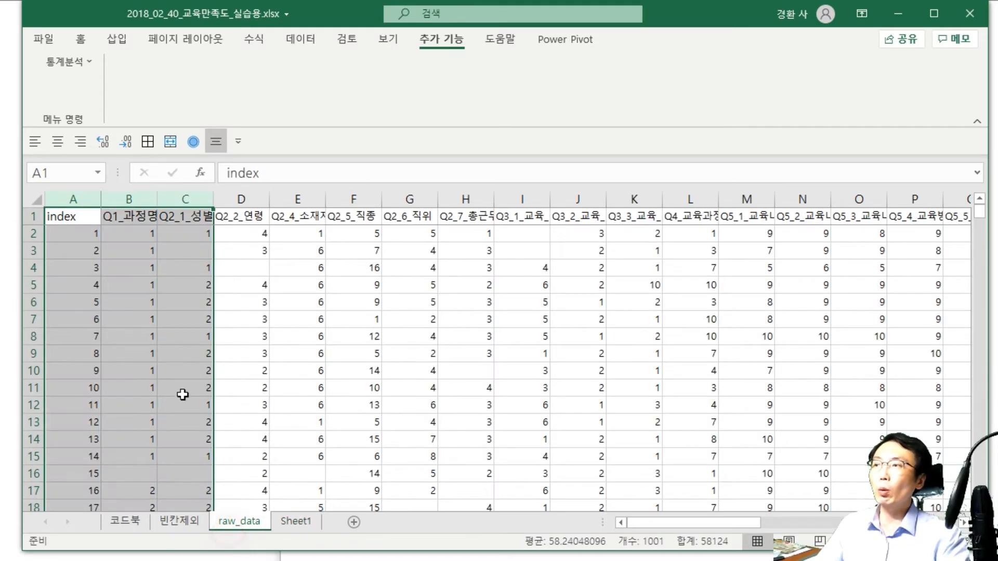
pyautogui.click(295, 522)
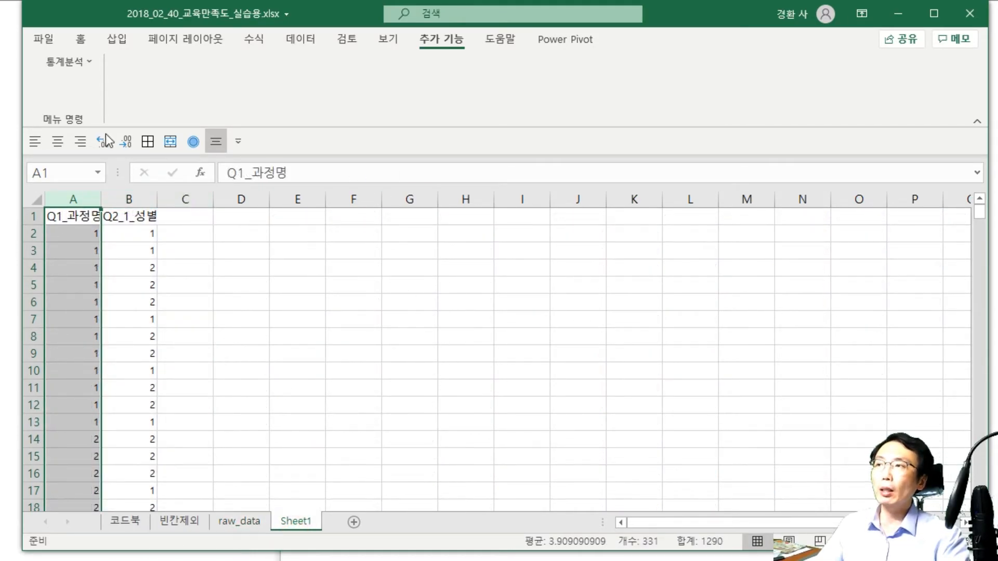
pyautogui.click(237, 521)
pyautogui.click(318, 526)
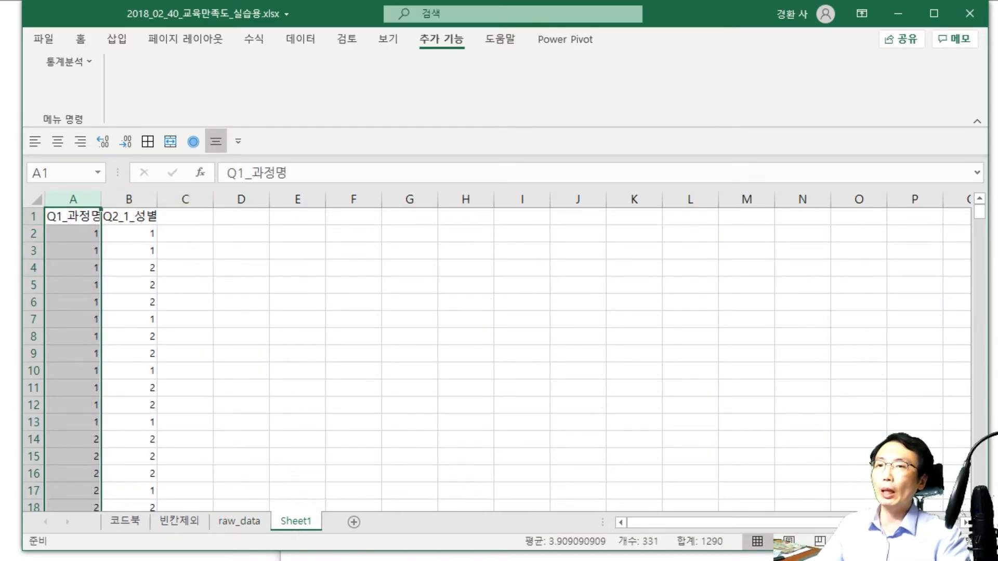
pyautogui.click(72, 274)
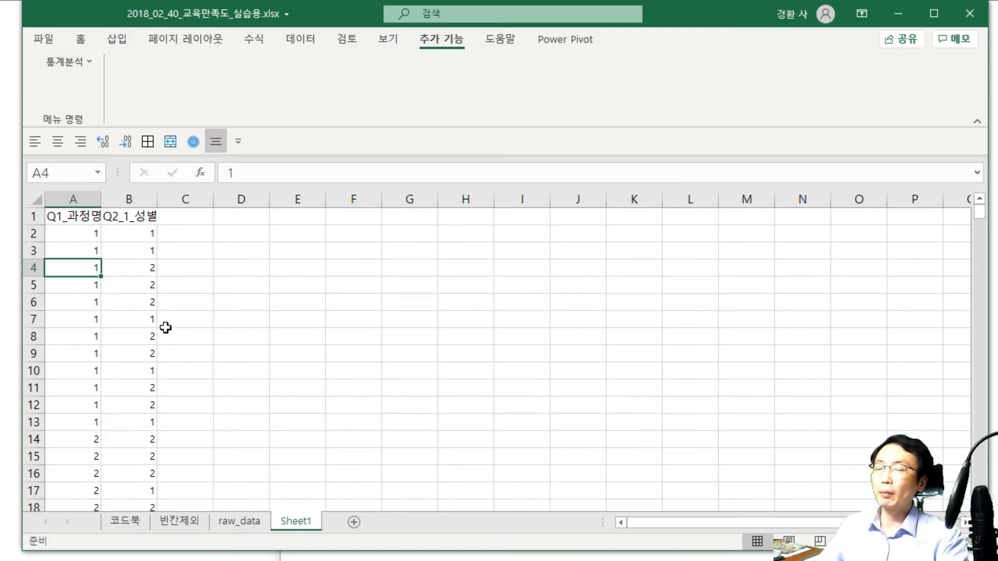
pyautogui.click(360, 410)
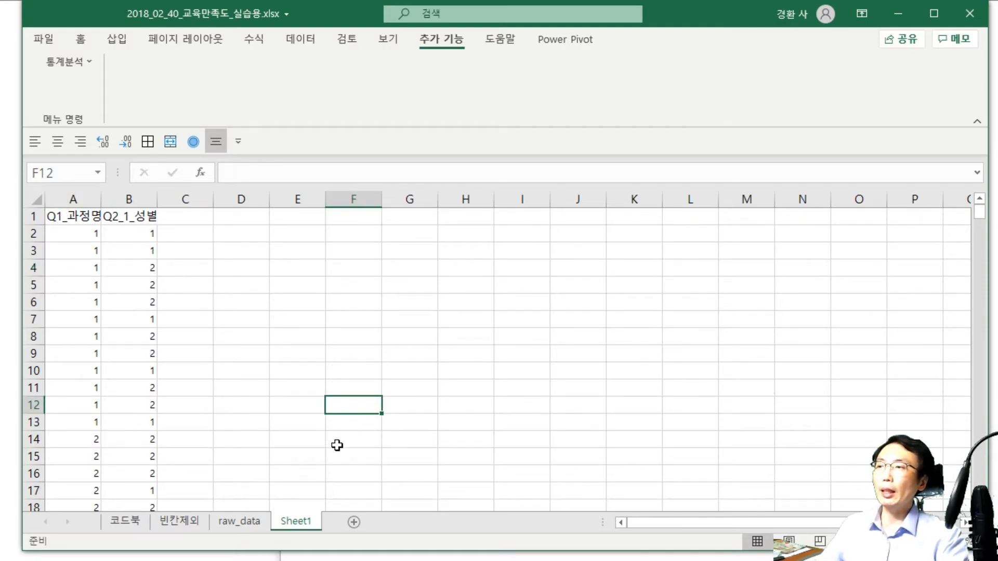
# Copy the Q1_과정명, Q2_1_성별 and Q2_2_연령 columns from raw_data and paste them over Sheet1 starting at A1.
pyautogui.click(255, 522)
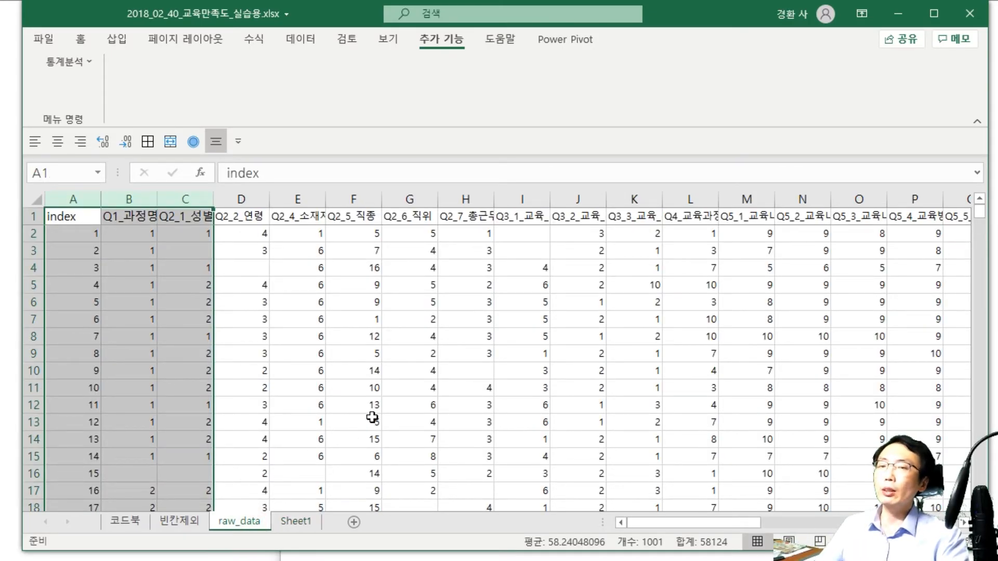
pyautogui.click(421, 387)
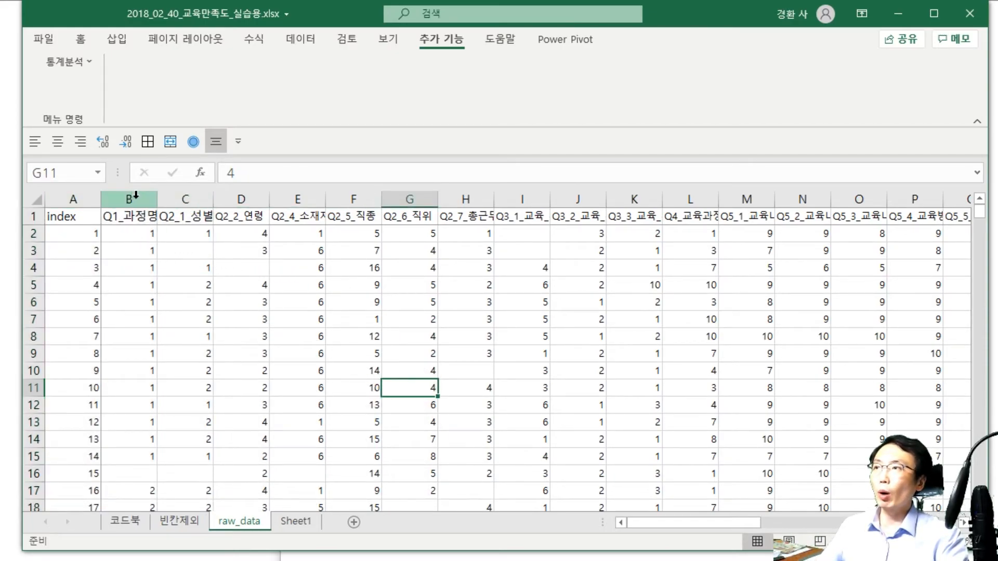
pyautogui.moveTo(135, 198); pyautogui.dragTo(264, 207)
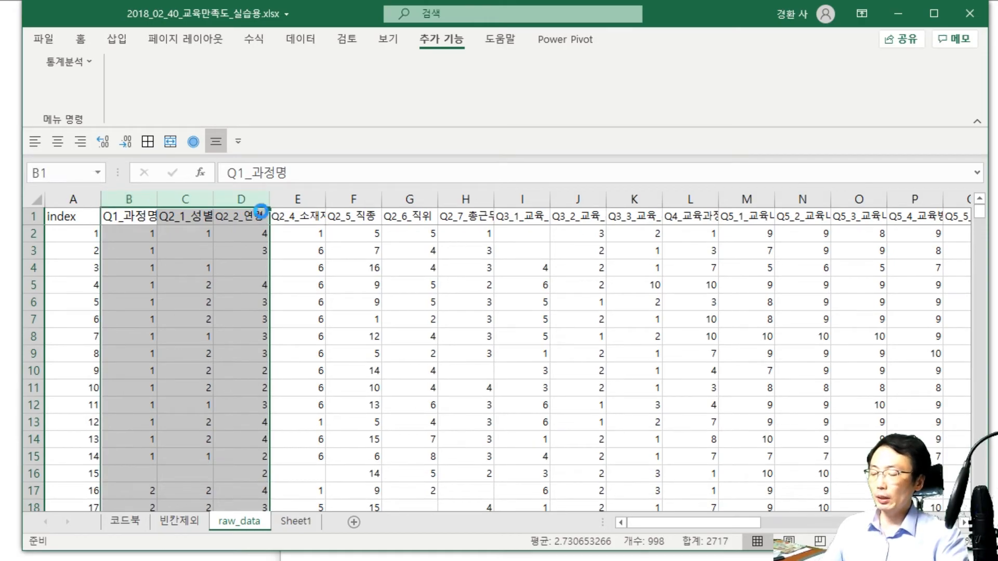
pyautogui.hotkey('ctrl', 'c')
pyautogui.click(297, 521)
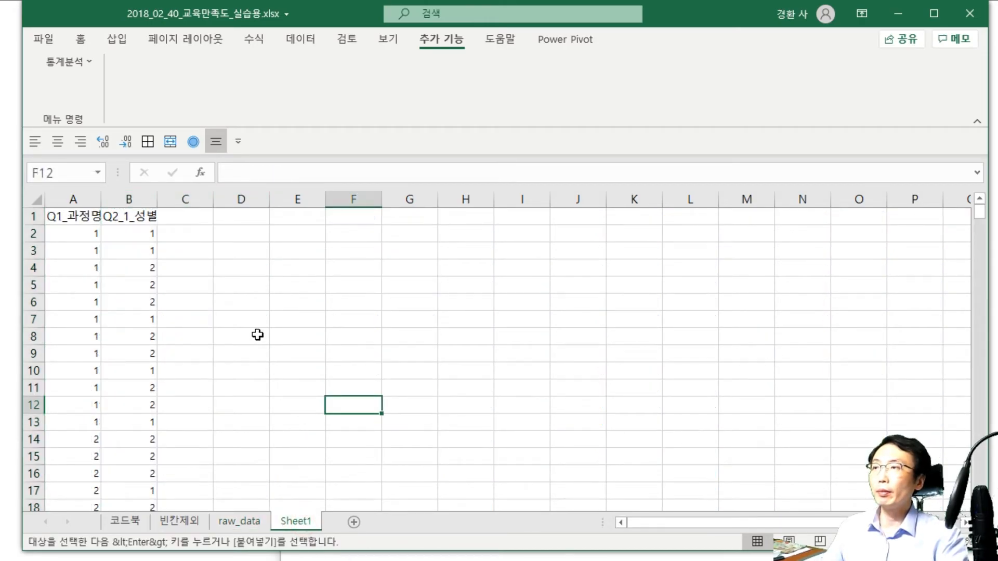
pyautogui.click(85, 217)
pyautogui.hotkey('ctrl', 'v')
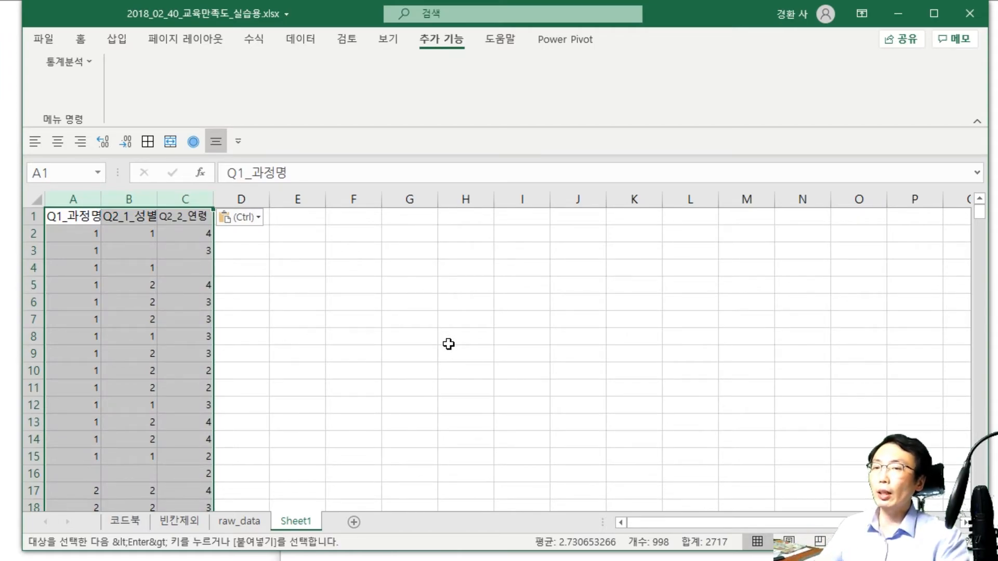
# Examine each pairing of the Q1_과정명, Q2_1_성별 and Q2_2_연령 columns in Sheet1 for missing values.
pyautogui.click(77, 199)
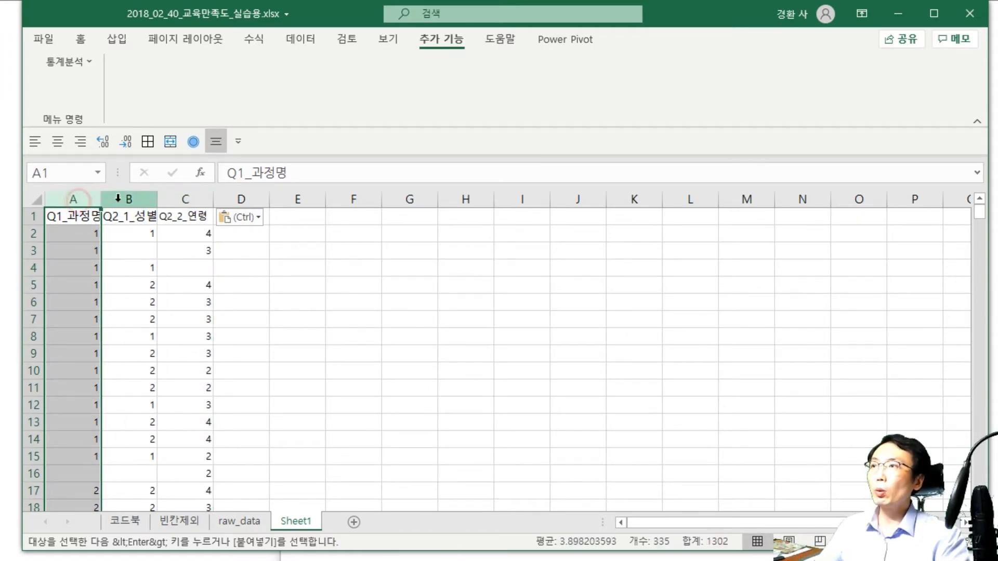
pyautogui.click(129, 199)
pyautogui.press('ctrl')
pyautogui.click(72, 208)
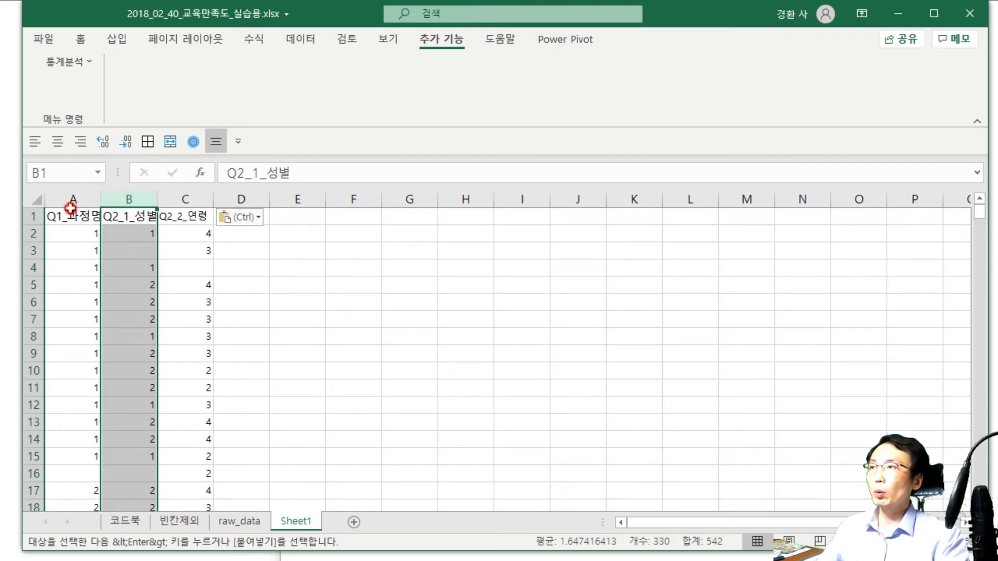
pyautogui.keyDown('shift'); pyautogui.click(73, 200); pyautogui.keyUp('shift')
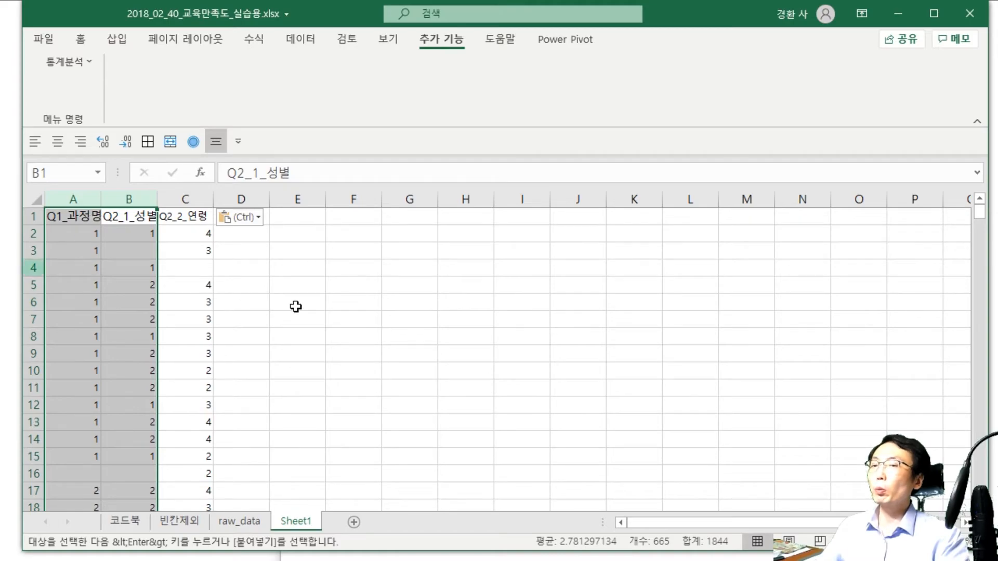
pyautogui.click(430, 341)
pyautogui.moveTo(130, 199); pyautogui.dragTo(174, 235)
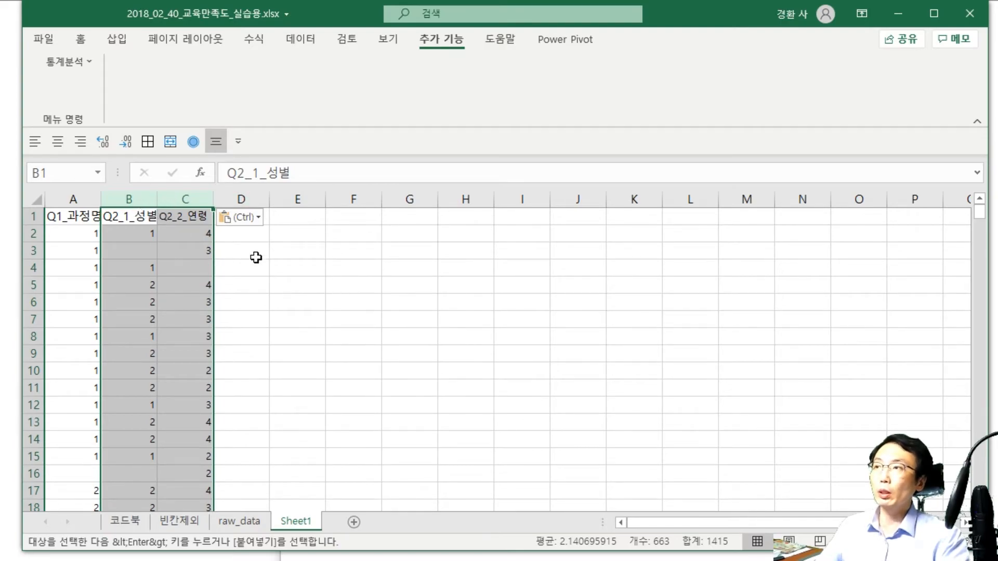
pyautogui.click(83, 199)
pyautogui.keyDown('shift'); pyautogui.click(191, 192); pyautogui.keyUp('shift')
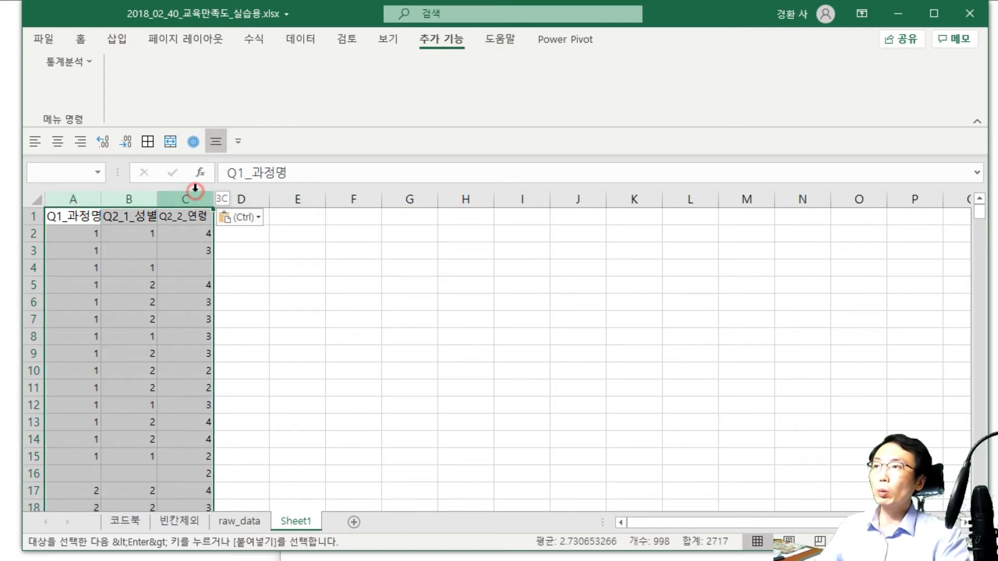
pyautogui.click(65, 200)
pyautogui.keyDown('ctrl'); pyautogui.click(189, 199); pyautogui.keyUp('ctrl')
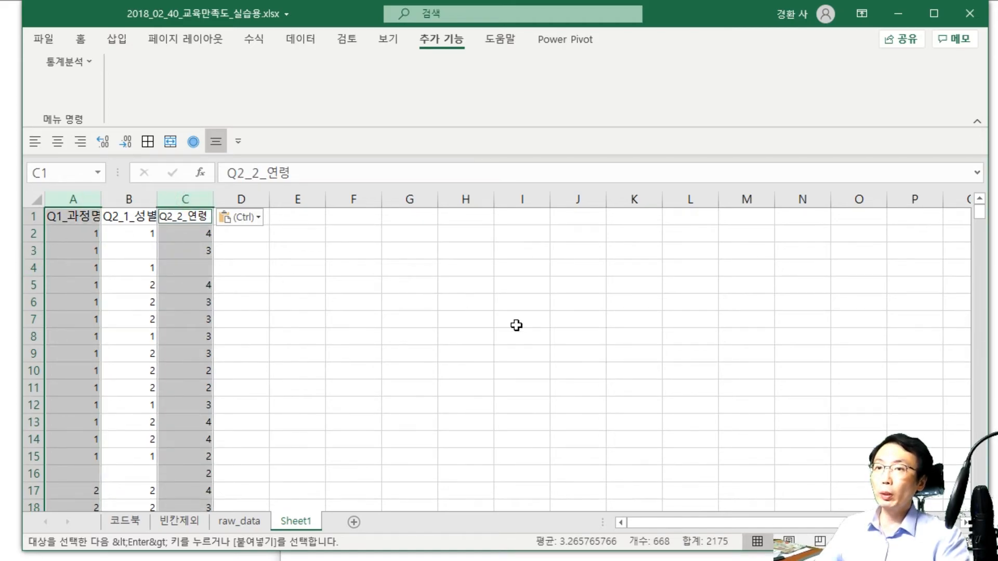
# Highlight rows 3, 4 and 16 of Sheet1 to examine the rows with blanks across the three variables.
pyautogui.click(33, 268)
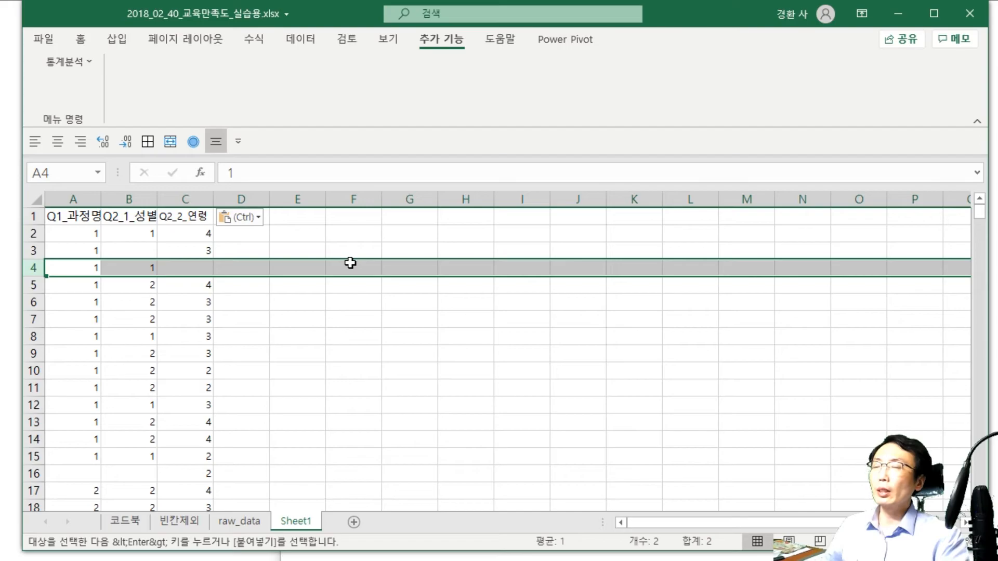
pyautogui.click(34, 198)
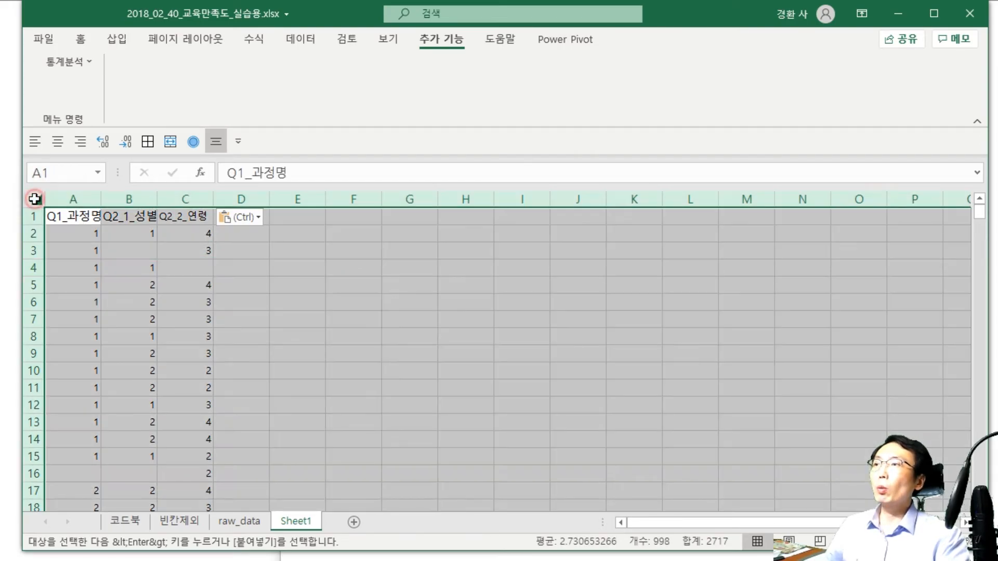
pyautogui.click(31, 250)
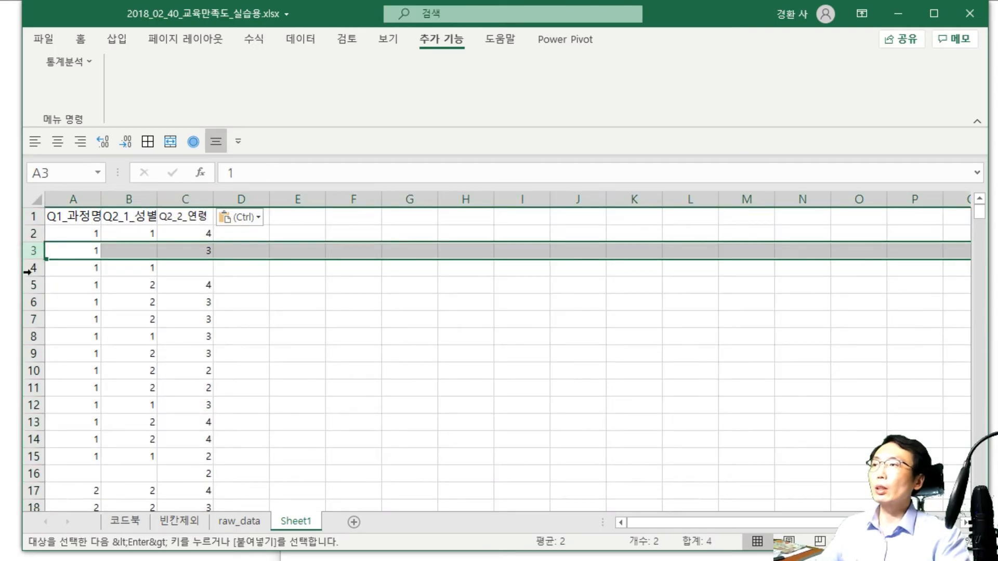
pyautogui.keyDown('ctrl'); pyautogui.click(32, 268); pyautogui.keyUp('ctrl')
pyautogui.keyDown('ctrl'); pyautogui.click(33, 473); pyautogui.keyUp('ctrl')
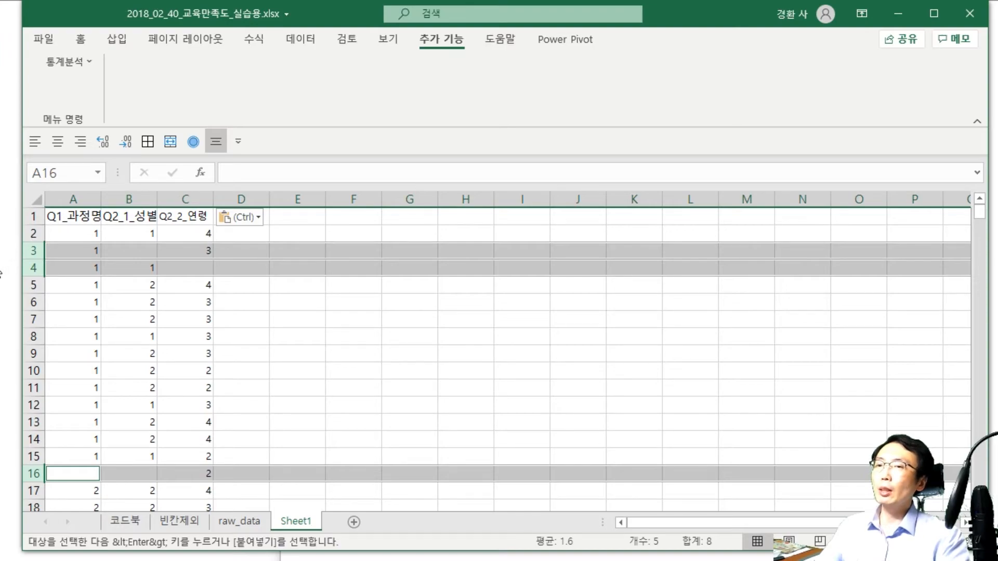
pyautogui.moveTo(85, 199); pyautogui.dragTo(185, 199)
pyautogui.click(32, 251)
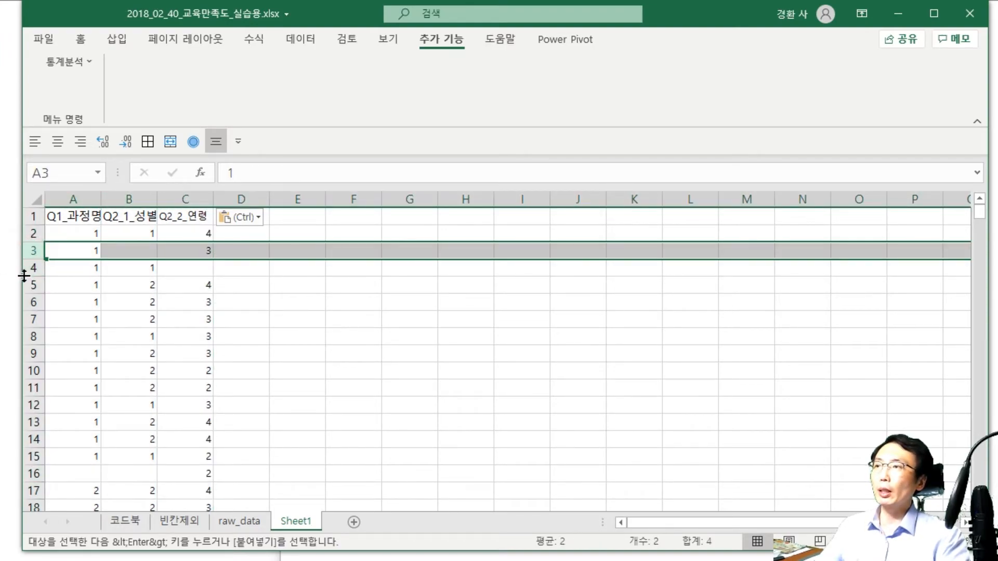
pyautogui.keyDown('ctrl'); pyautogui.click(32, 267); pyautogui.keyUp('ctrl')
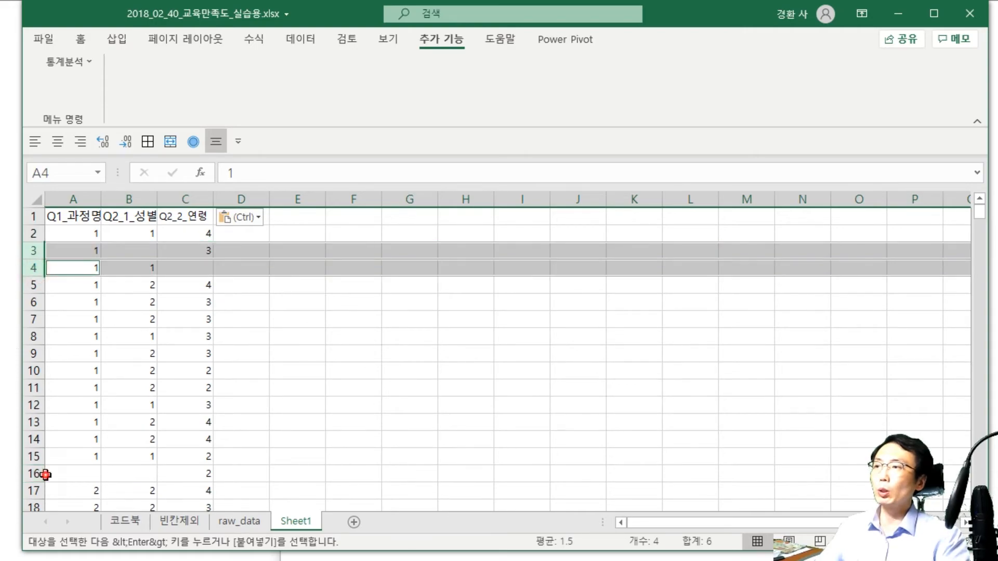
pyautogui.keyDown('ctrl'); pyautogui.click(45, 475); pyautogui.keyUp('ctrl')
pyautogui.keyDown('ctrl'); pyautogui.click(32, 474); pyautogui.keyUp('ctrl')
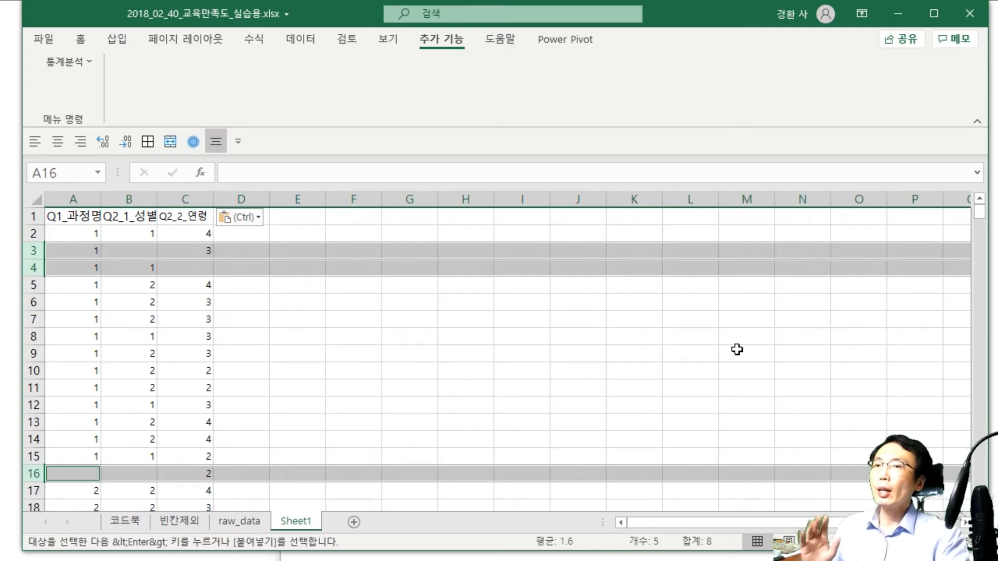
pyautogui.click(682, 340)
# Go through the possible two-variable analyses in Sheet1 again, pairing Q1_과정명, Q2_1_성별 and Q2_2_연령, ending on Q2_1_성별.
pyautogui.click(69, 200)
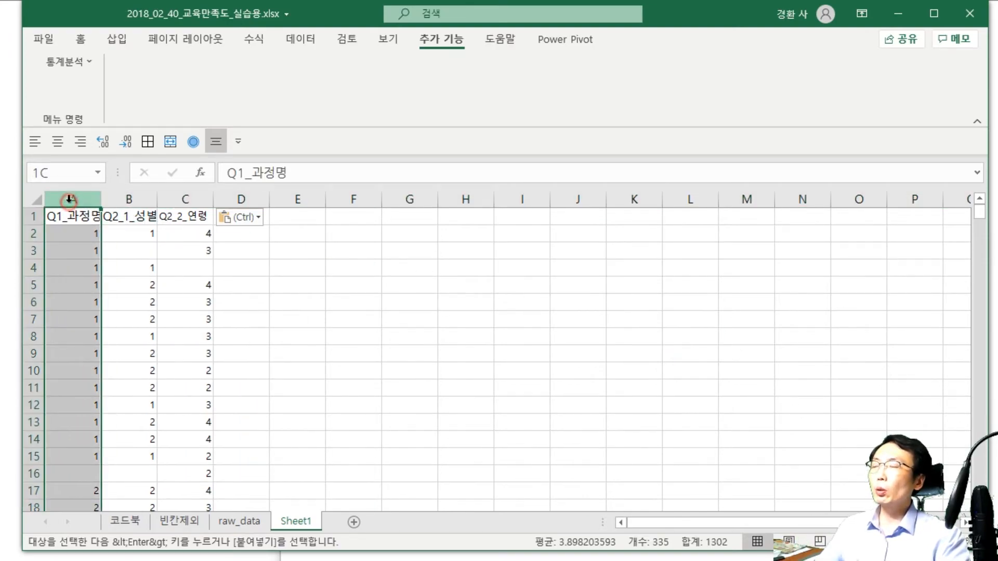
pyautogui.keyDown('ctrl'); pyautogui.click(141, 197); pyautogui.keyUp('ctrl')
pyautogui.click(135, 198)
pyautogui.keyDown('ctrl'); pyautogui.click(187, 201); pyautogui.keyUp('ctrl')
pyautogui.click(84, 202)
pyautogui.keyDown('ctrl'); pyautogui.click(196, 201); pyautogui.keyUp('ctrl')
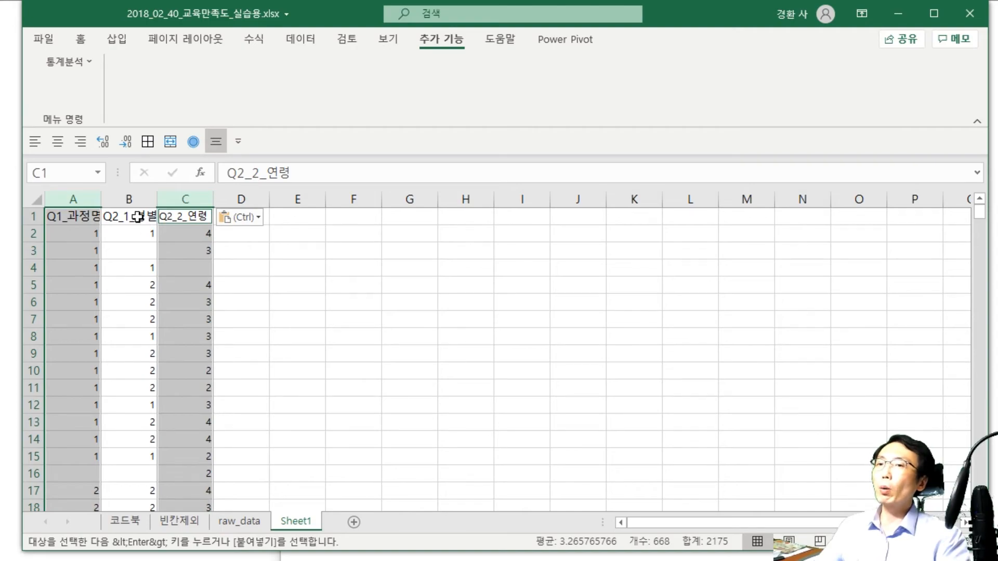
pyautogui.moveTo(75, 199); pyautogui.dragTo(130, 200)
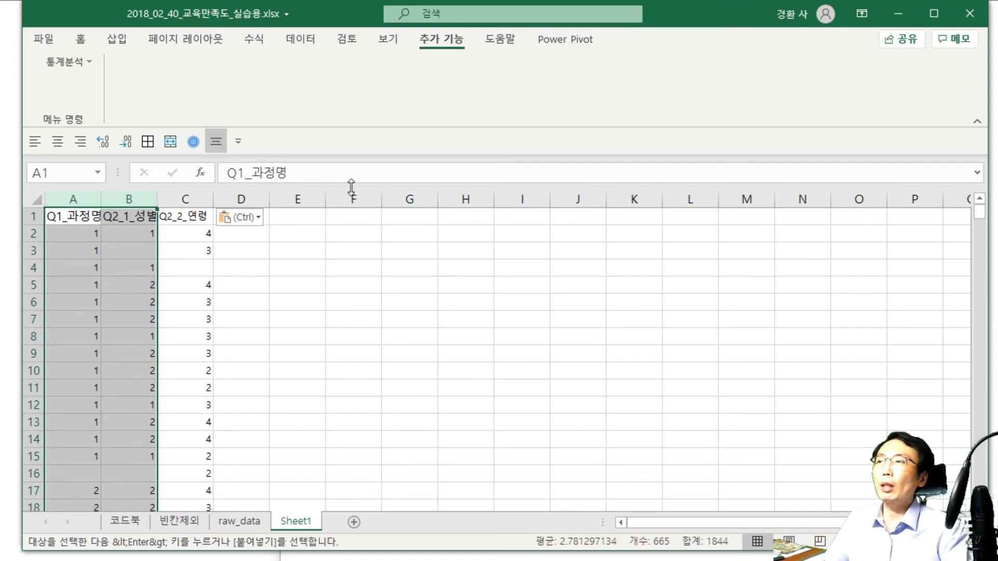
pyautogui.click(133, 199)
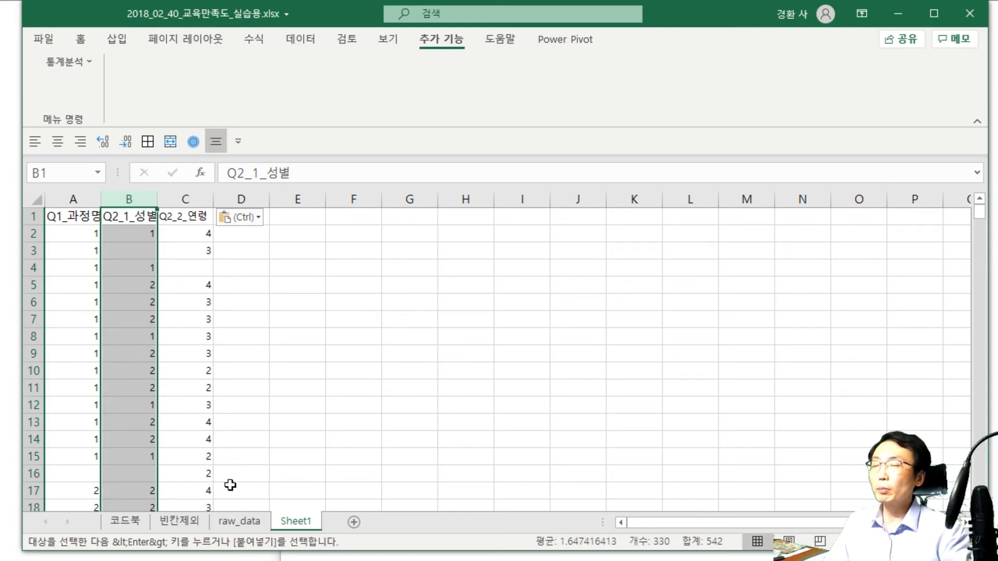
pyautogui.click(63, 66)
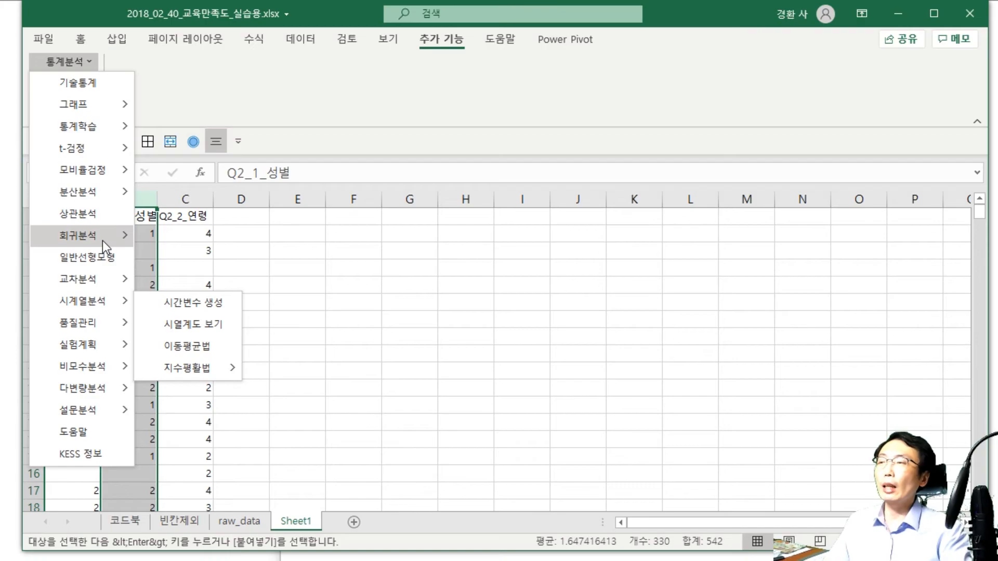
pyautogui.moveTo(107, 236)
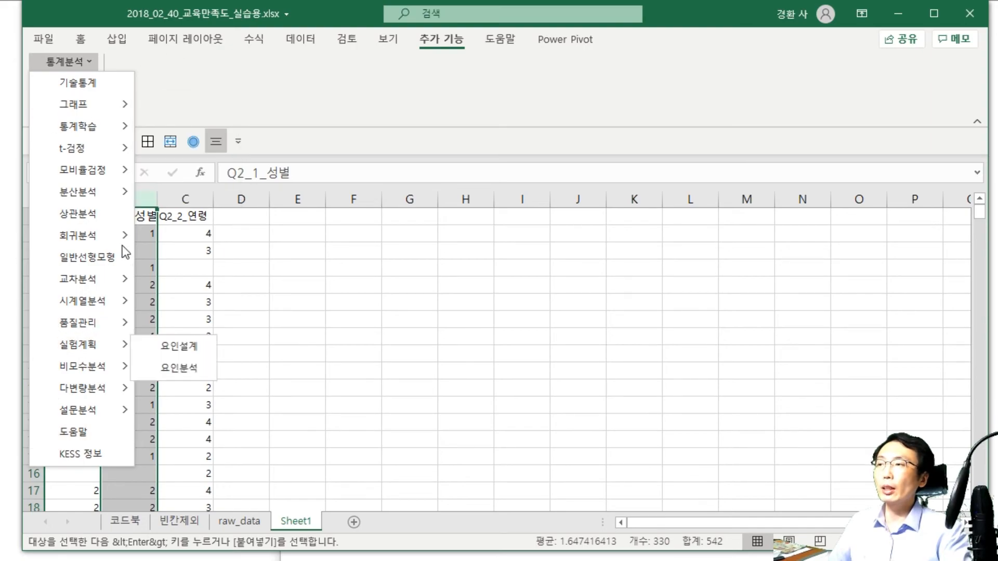
pyautogui.click(415, 296)
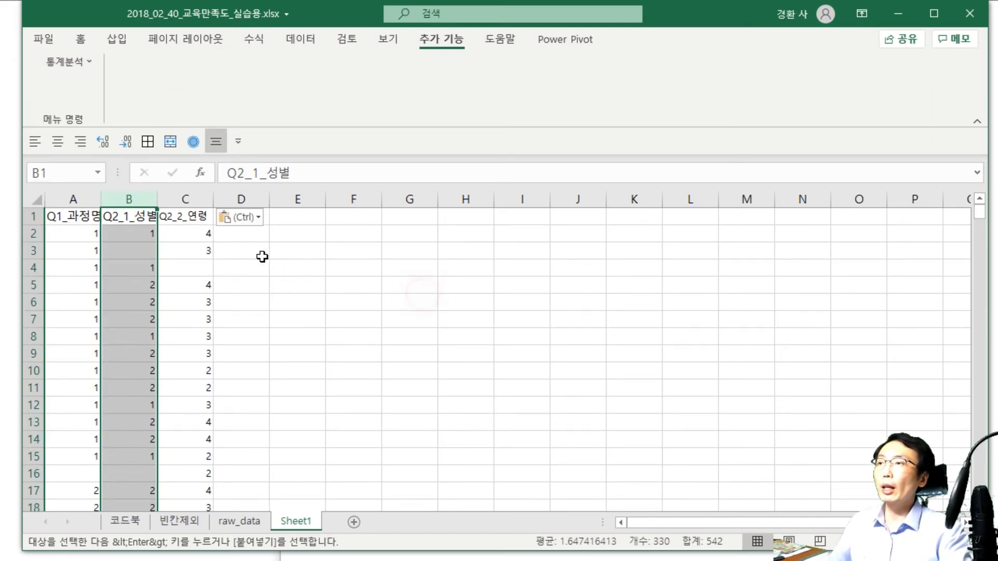
# Try an independent two-sample t-test using advanced input, with Q1_과정명 as the independent variable and Q2_2_연령 as the dependent variable.
pyautogui.click(65, 61)
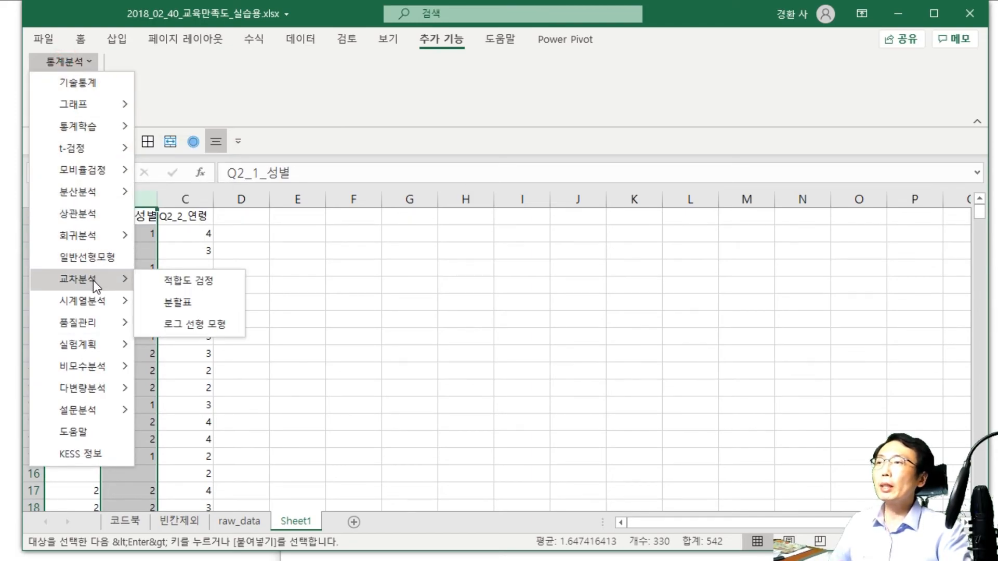
pyautogui.moveTo(79, 149)
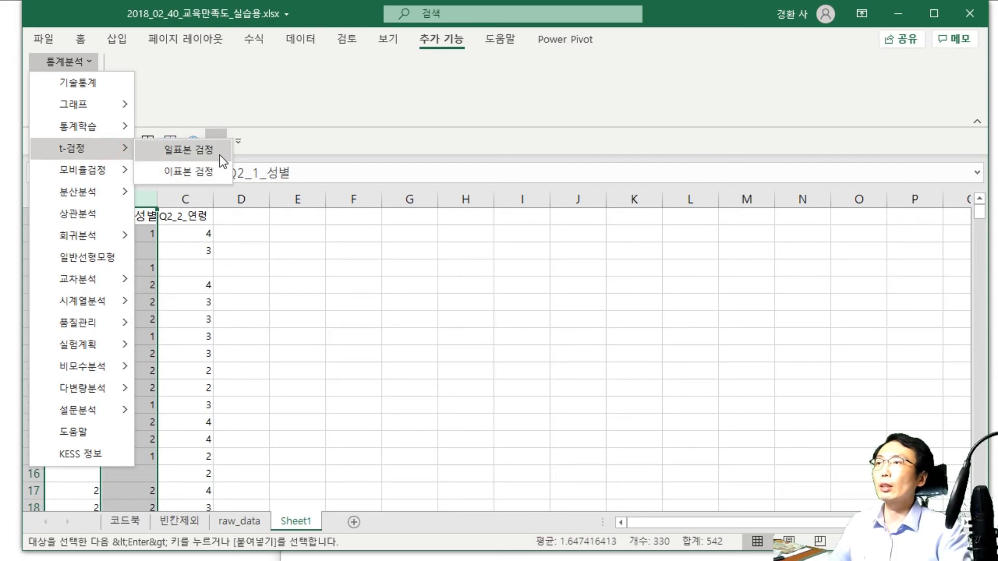
pyautogui.click(204, 171)
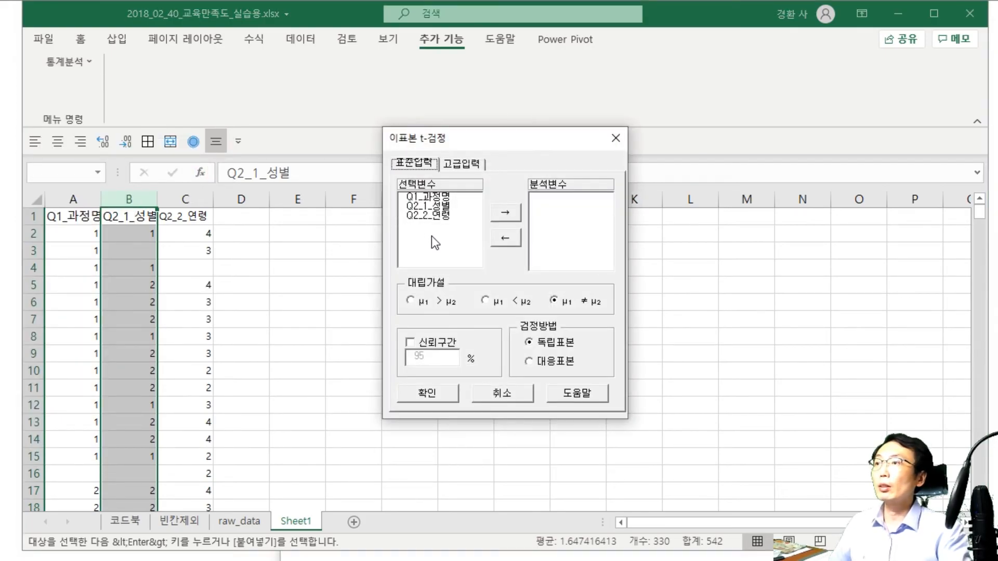
pyautogui.click(461, 164)
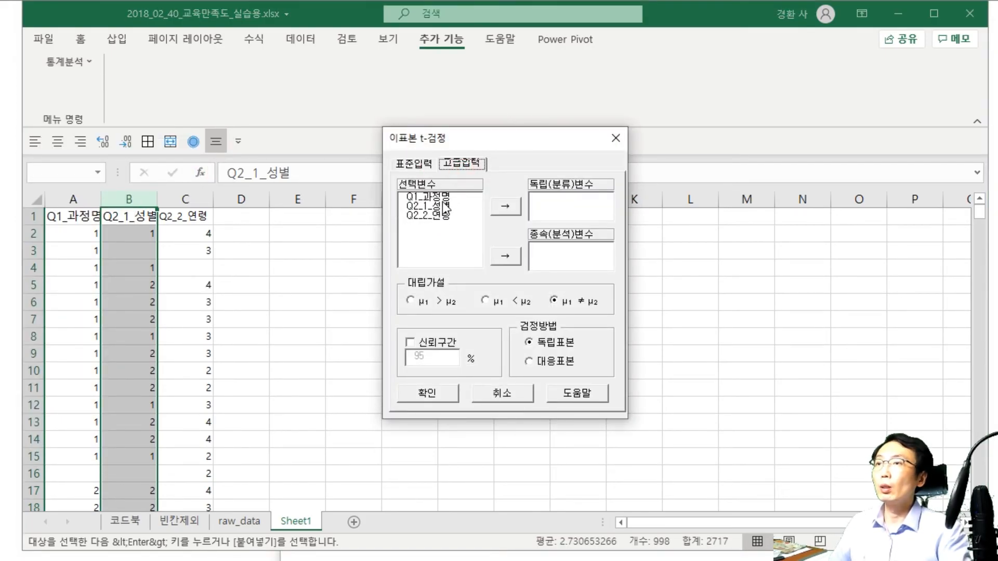
pyautogui.click(439, 197)
pyautogui.click(495, 210)
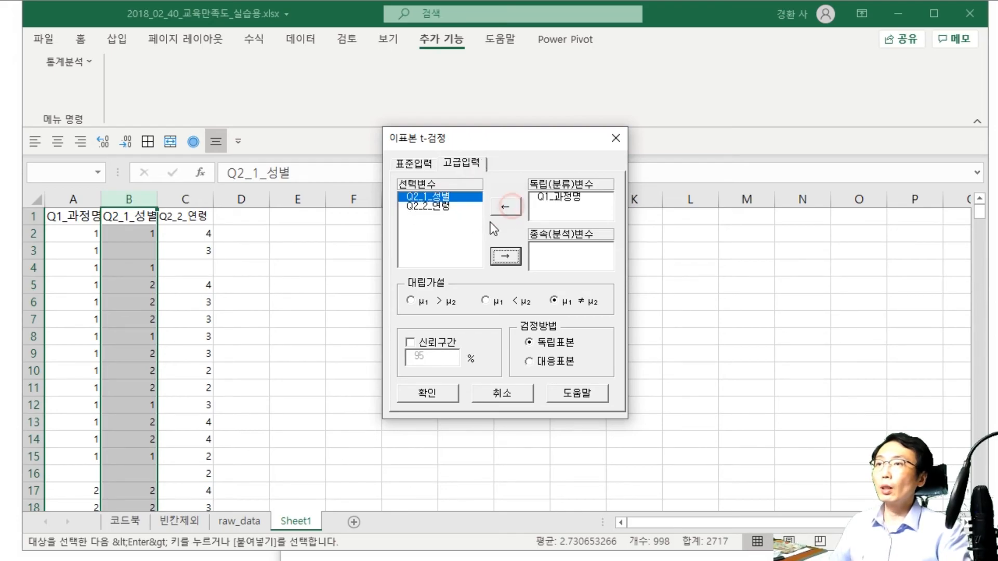
pyautogui.click(445, 207)
pyautogui.click(507, 257)
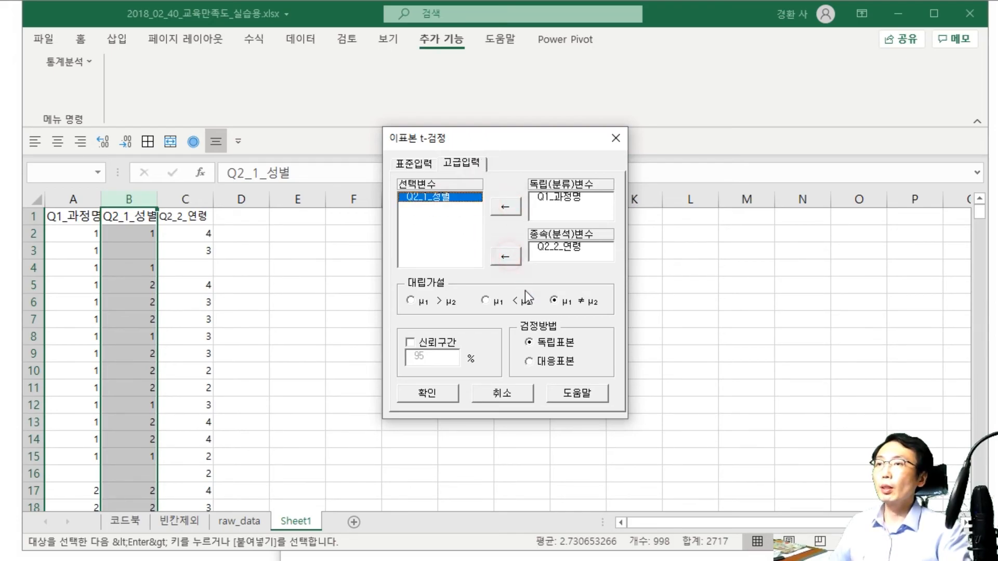
pyautogui.click(442, 393)
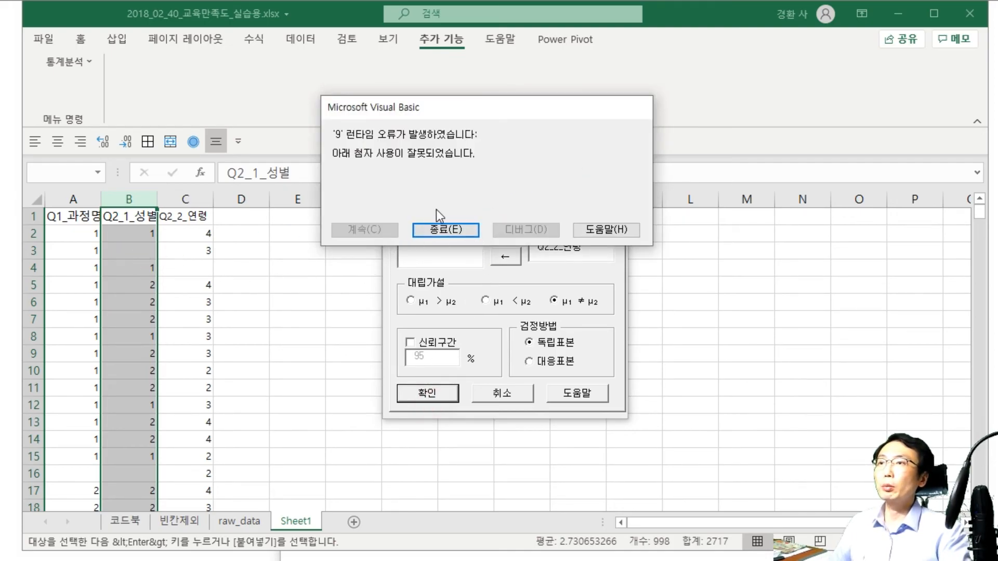
pyautogui.click(448, 228)
pyautogui.click(442, 249)
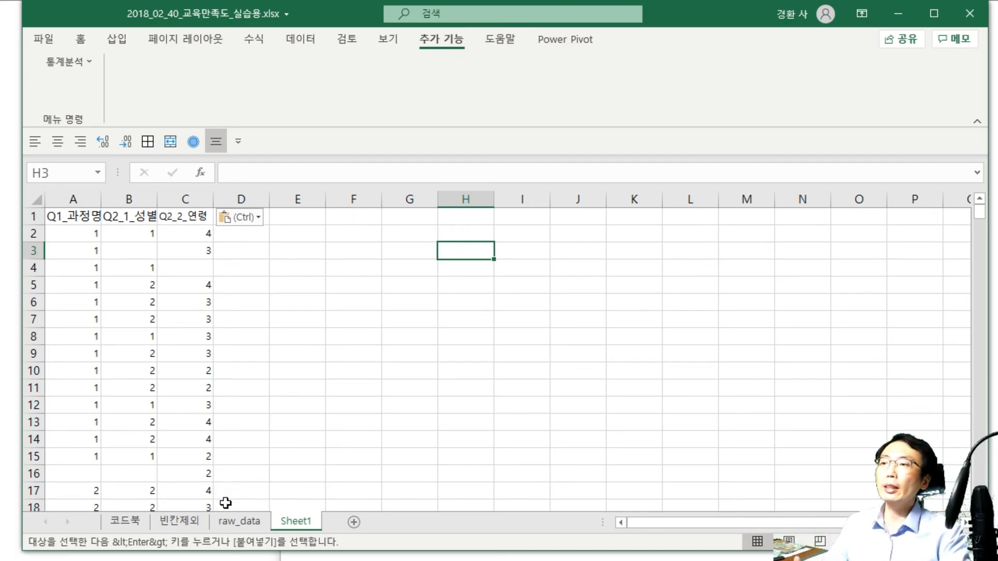
# Examine the index, Q1_과정명 and Q2_1_성별 columns in raw_data, comparing the complete index with the variables containing blanks.
pyautogui.click(240, 521)
pyautogui.click(223, 337)
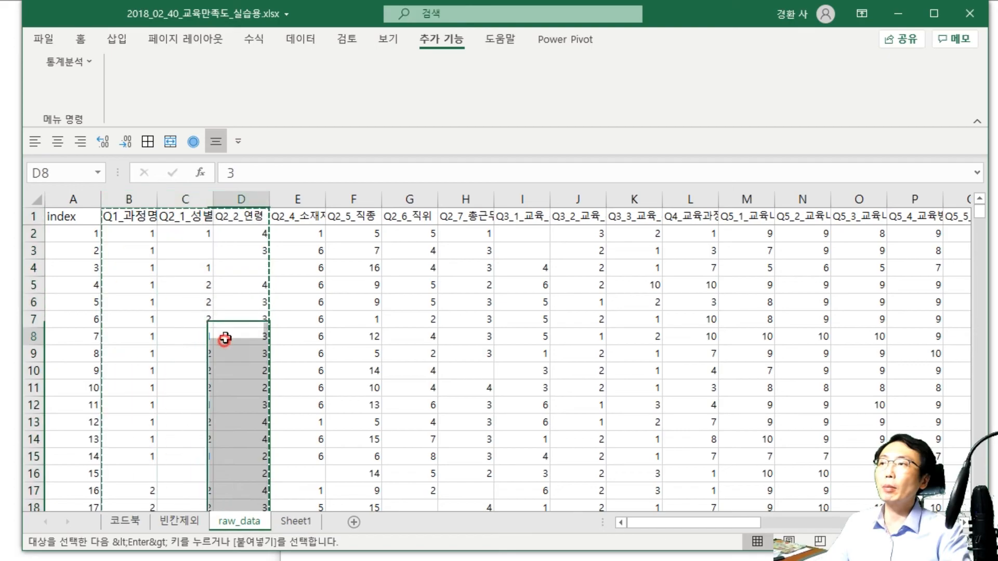
pyautogui.click(72, 199)
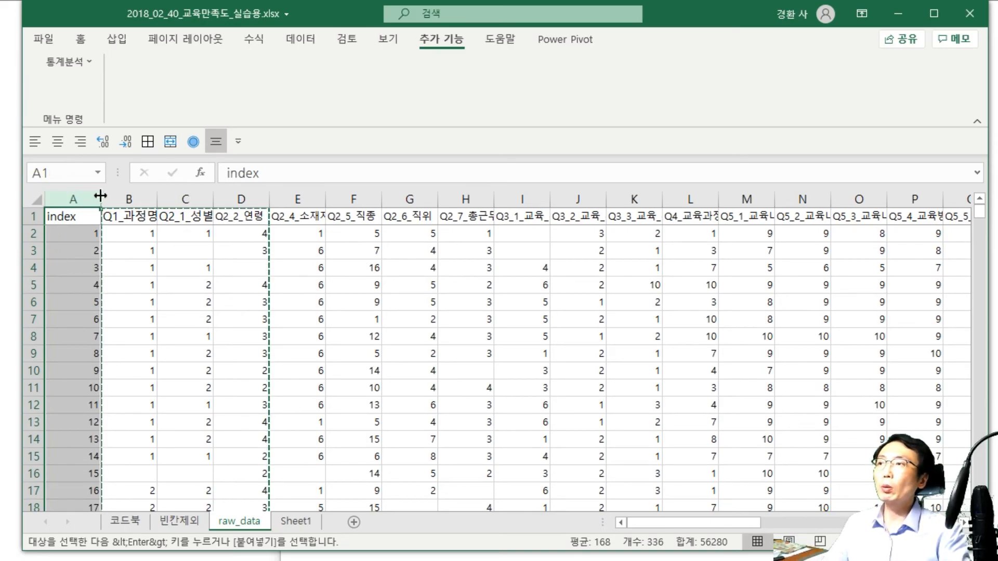
pyautogui.click(130, 199)
pyautogui.press('Right')
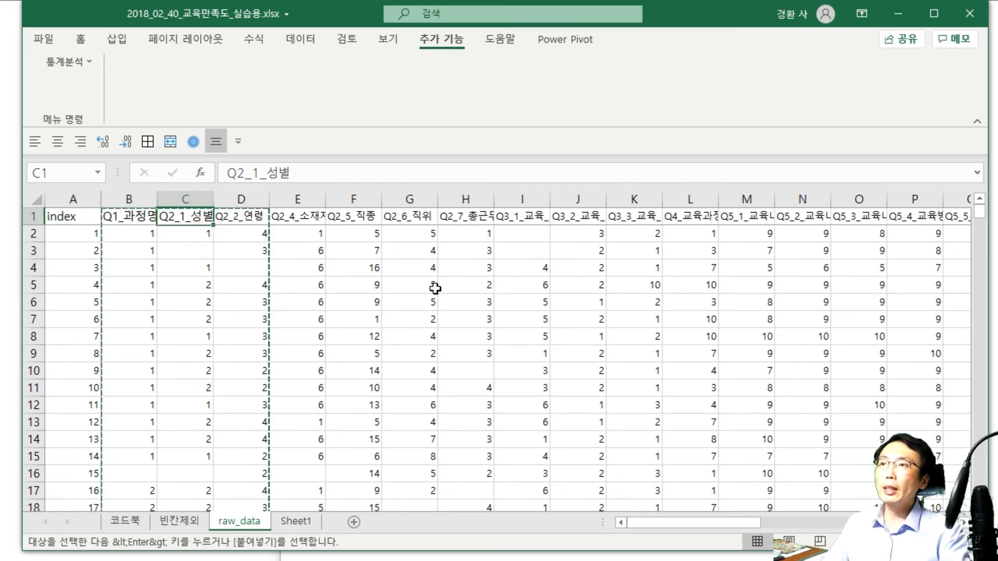
pyautogui.click(77, 454)
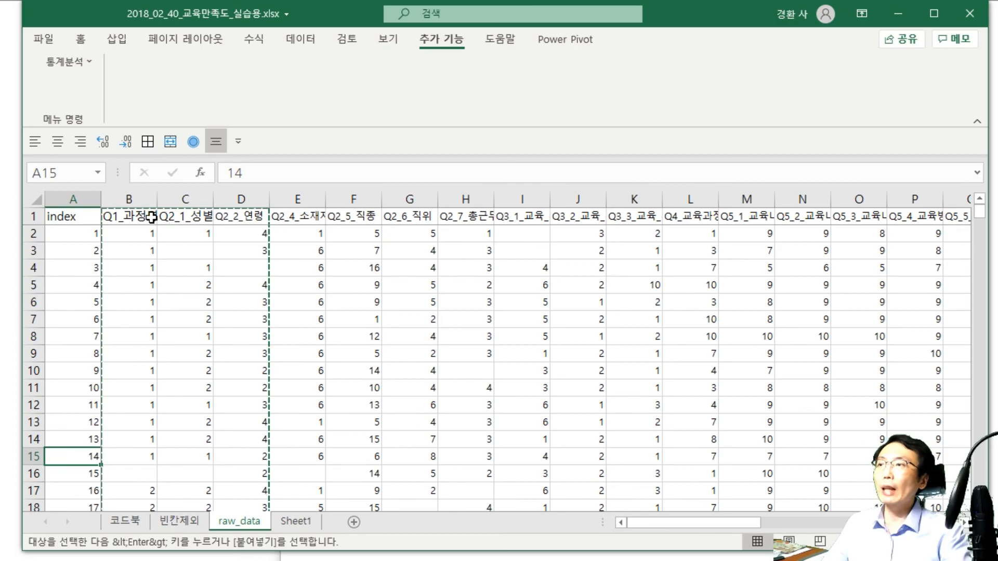
pyautogui.click(140, 203)
pyautogui.click(185, 202)
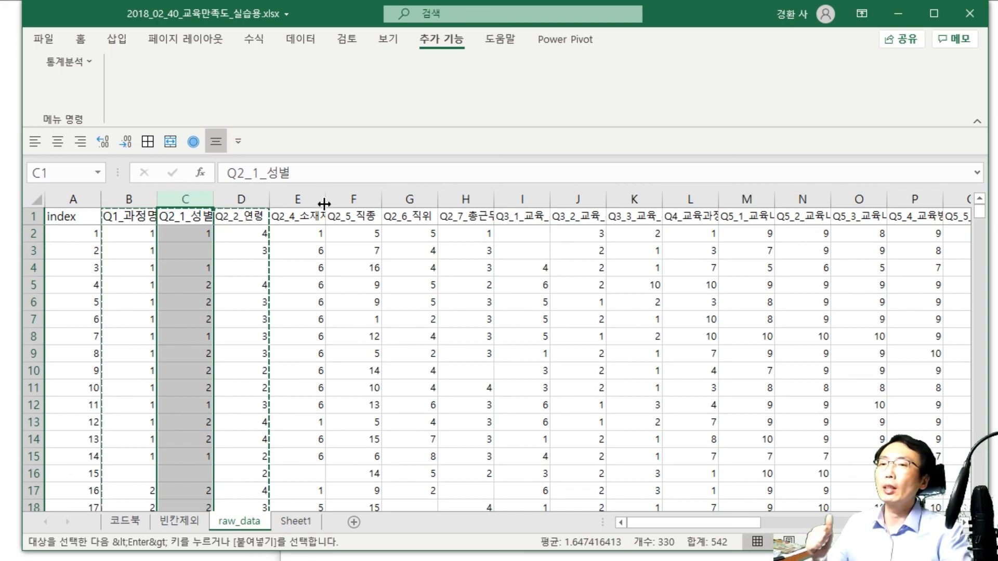
pyautogui.click(134, 207)
pyautogui.click(170, 209)
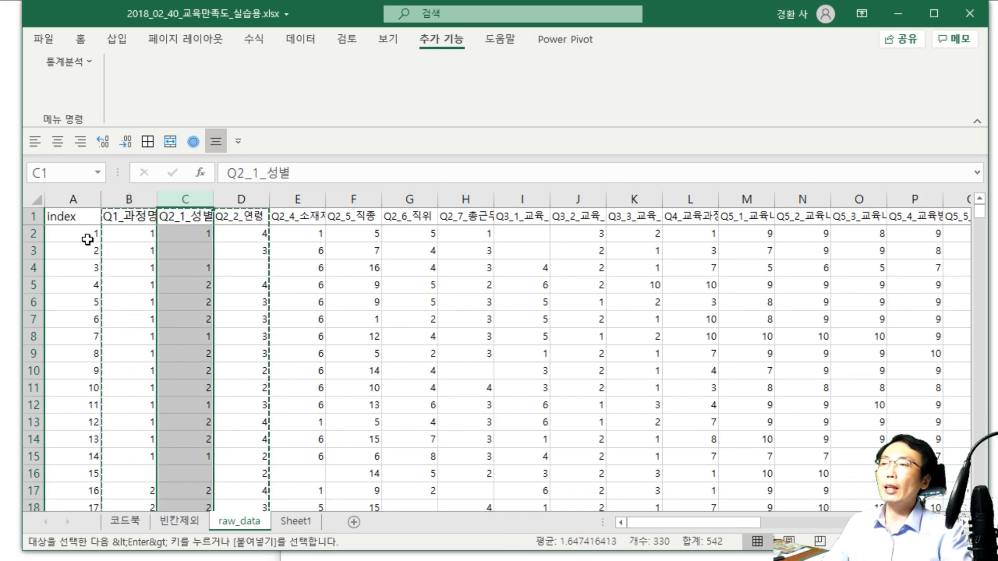